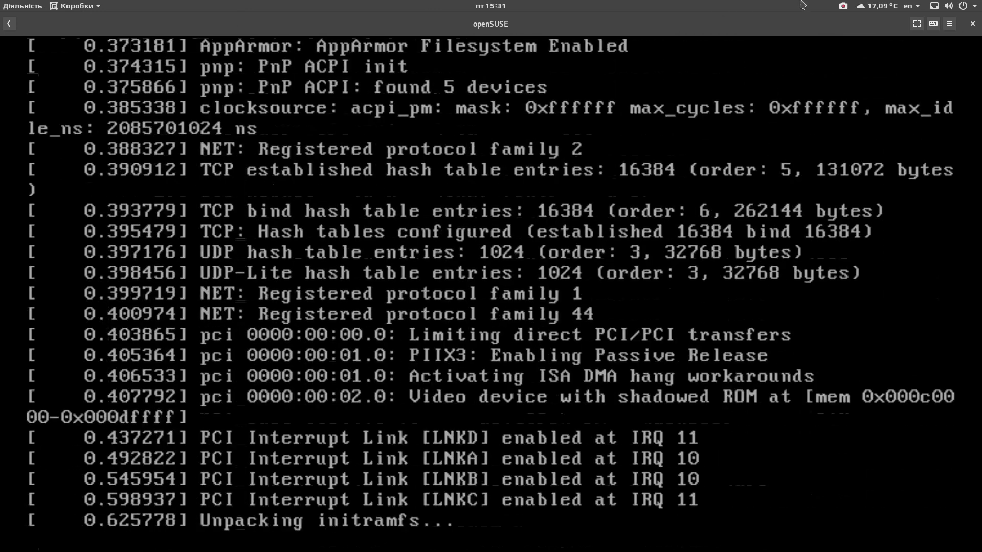
# Step: Show the VM fullscreen while the installer loads, then return to windowed view
pyautogui.click(917, 23)
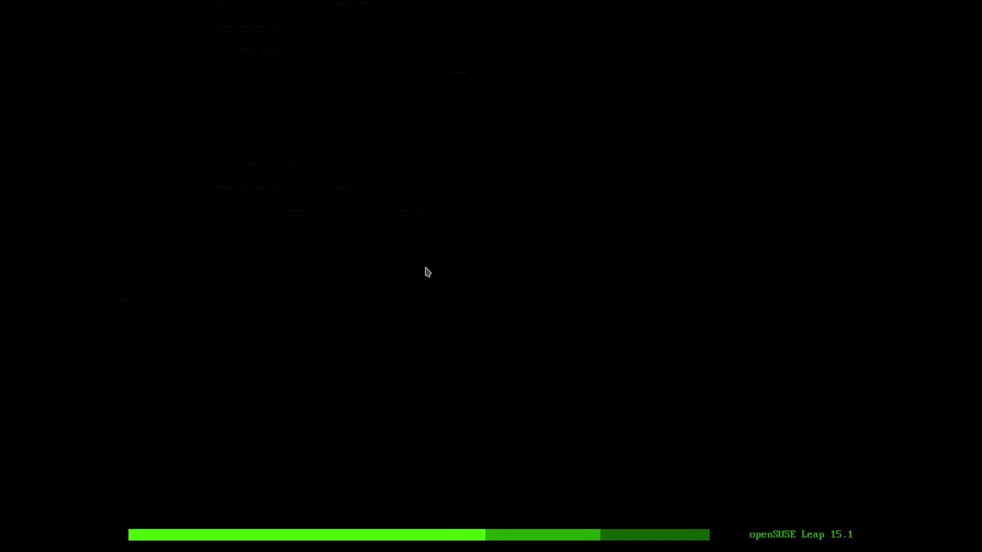
pyautogui.moveTo(5, 5)
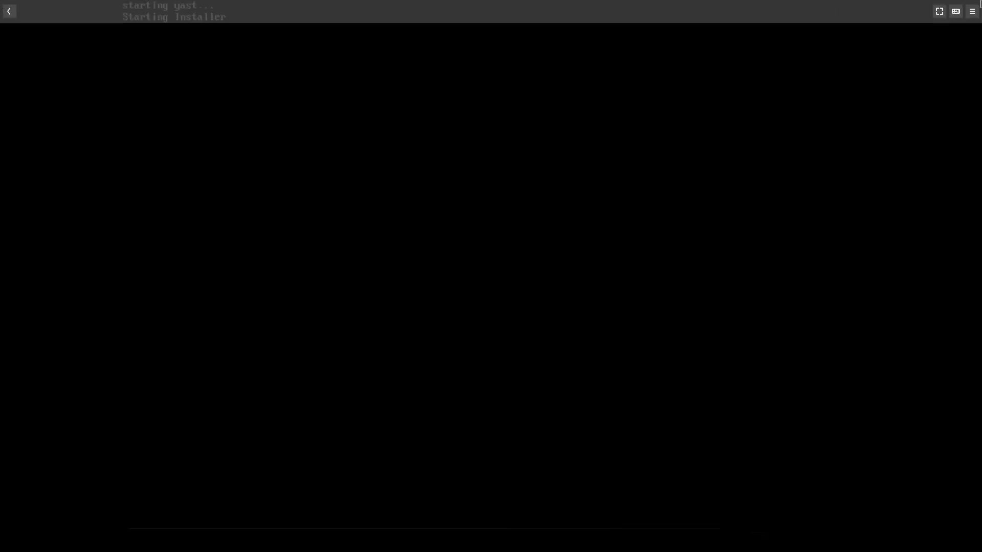
pyautogui.click(939, 11)
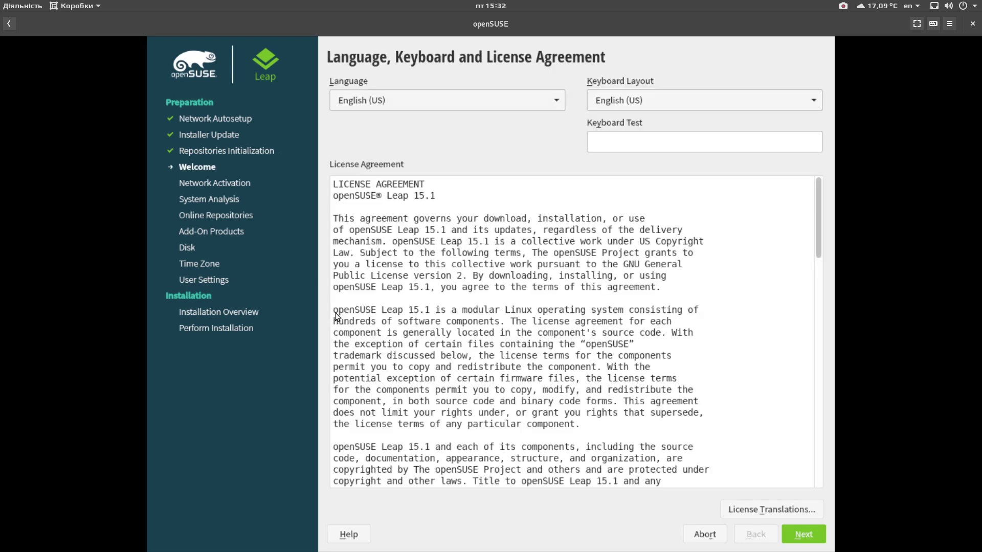
# Step: Switch the installer language to Ukrainian and try Ukrainian text in the keyboard test field
pyautogui.click(437, 109)
pyautogui.scroll(-8, 398, 501)
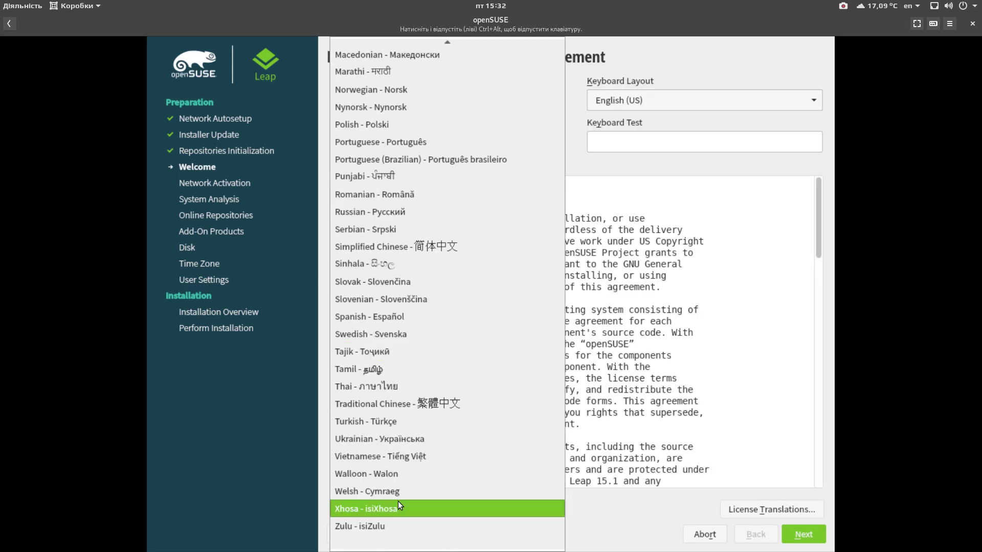
pyautogui.click(387, 440)
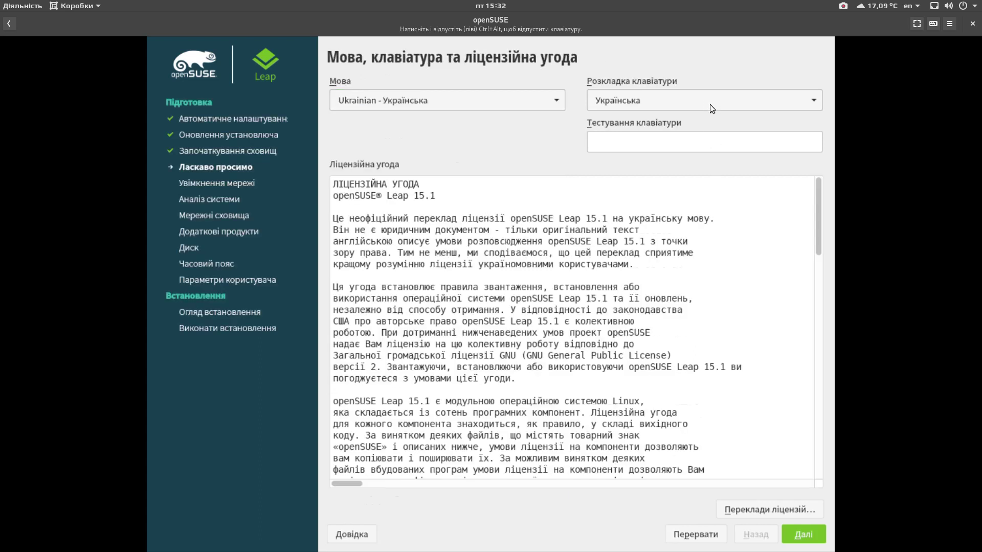
pyautogui.write('Перевірка')
pyautogui.press('BackSpace')
pyautogui.press('BackSpace')
pyautogui.write('ка! ;-)')
pyautogui.press('BackSpace')
pyautogui.press('BackSpace')
pyautogui.press('BackSpace')
pyautogui.press('BackSpace')
pyautogui.press('BackSpace')
pyautogui.press('BackSpace')
pyautogui.press('BackSpace')
pyautogui.press('BackSpace')
pyautogui.press('BackSpace')
pyautogui.press('BackSpace')
pyautogui.press('BackSpace')
pyautogui.press('BackSpace')
pyautogui.press('BackSpace')
pyautogui.press('BackSpace')
# Step: Scroll through the license agreement and accept it to continue
pyautogui.scroll(-4, 405, 307)
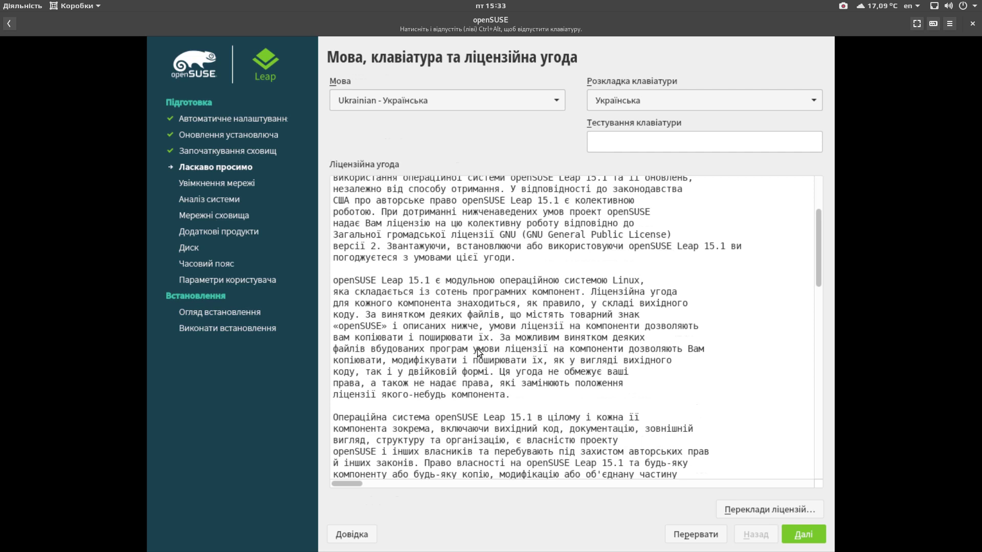
pyautogui.scroll(-10, 478, 353)
pyautogui.scroll(-12, 480, 358)
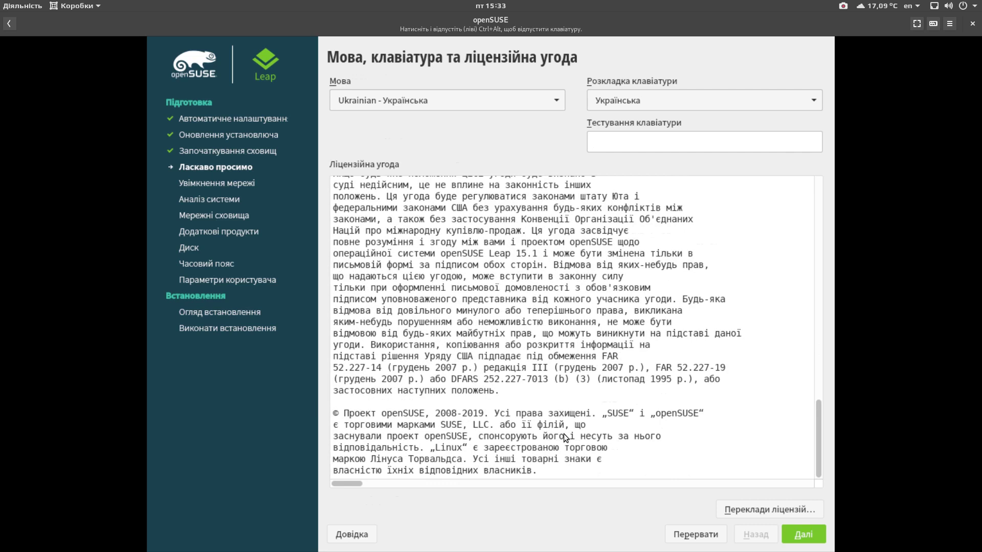
pyautogui.click(792, 532)
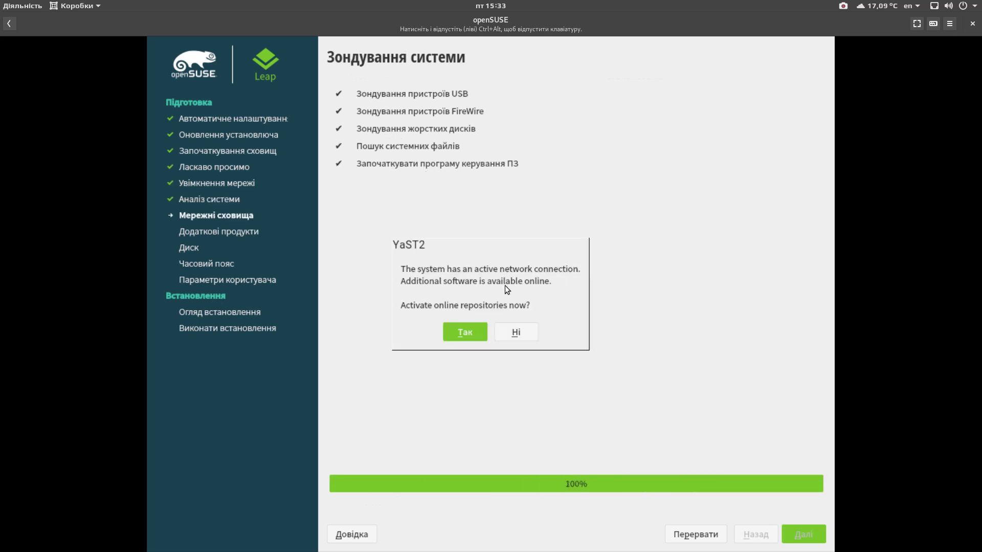
# Step: Activate the online repositories, keeping the default repository selection
pyautogui.click(468, 330)
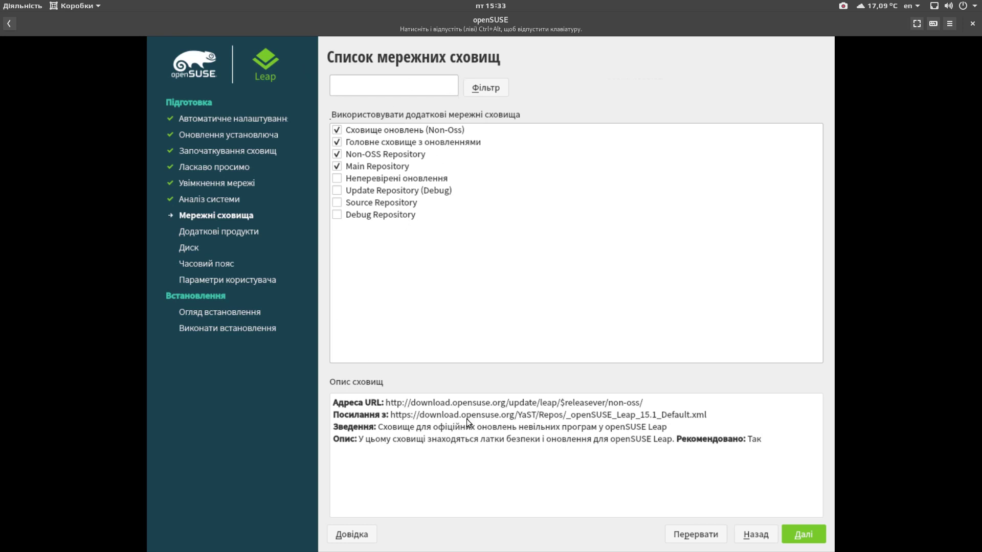
pyautogui.click(808, 533)
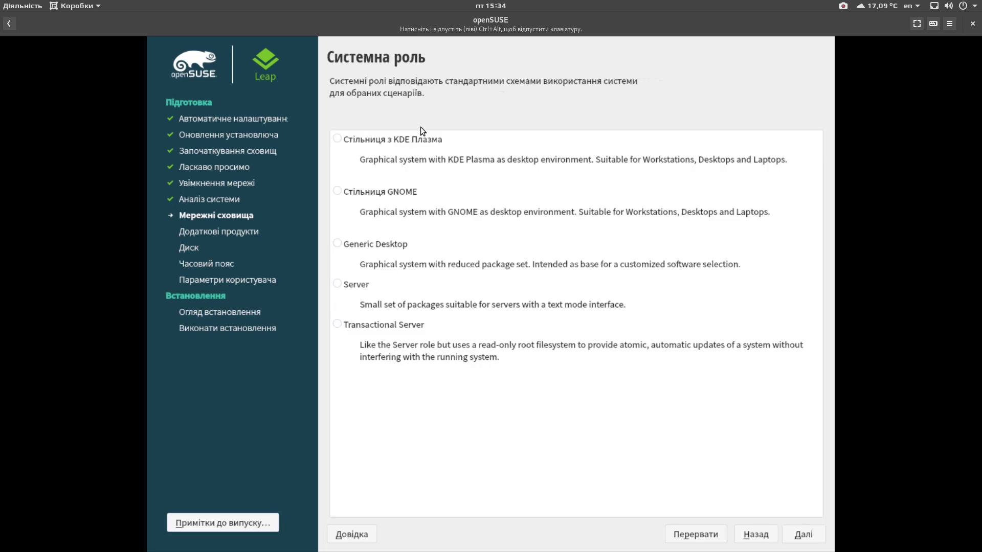
# Step: Choose the GNOME Desktop system role and accept the proposed partition layout
pyautogui.click(338, 192)
pyautogui.click(814, 534)
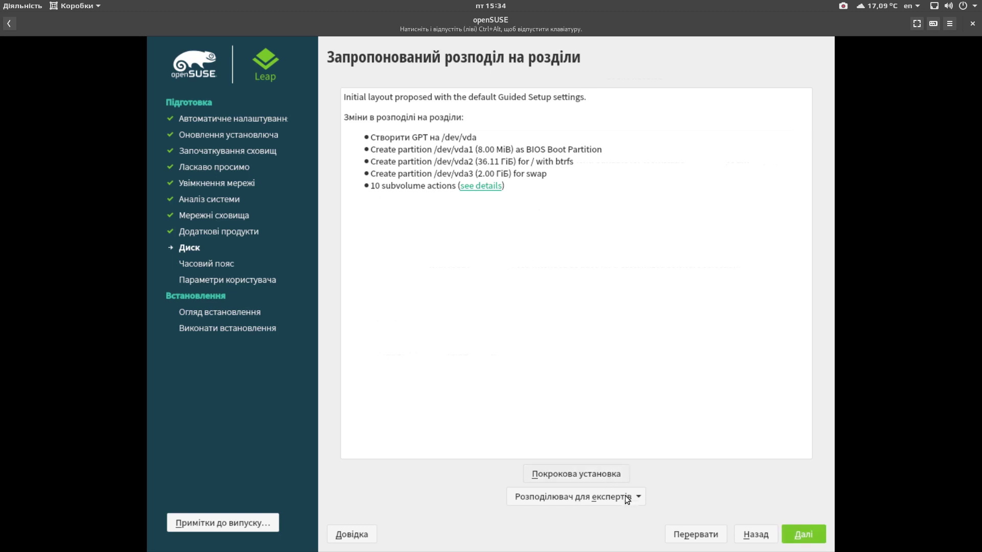
pyautogui.click(812, 535)
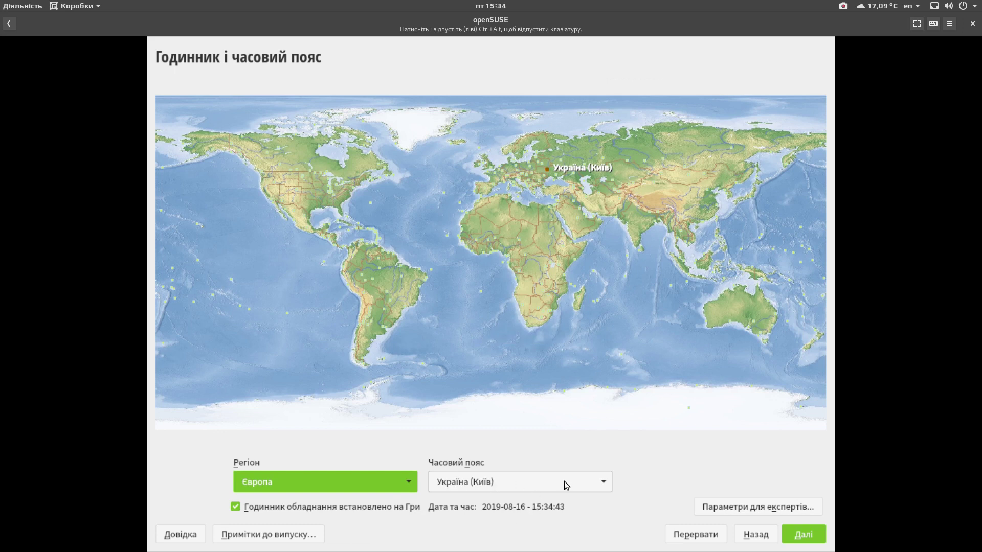
# Step: Keep the Ukraine (Kyiv) time zone, then enter the user's full name and a username
pyautogui.click(807, 527)
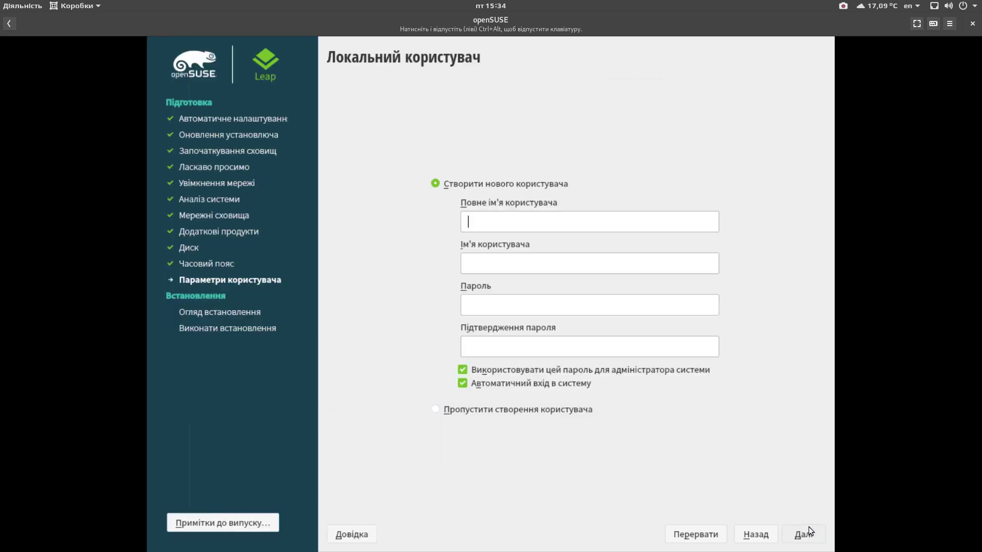
pyautogui.write('Богдан')
pyautogui.press('Tab')
pyautogui.write('ищпвфт')
pyautogui.press('BackSpace')
pyautogui.press('BackSpace')
pyautogui.press('BackSpace')
pyautogui.press('BackSpace')
pyautogui.press('BackSpace')
pyautogui.press('BackSpace')
pyautogui.hotkey('alt', 'l')
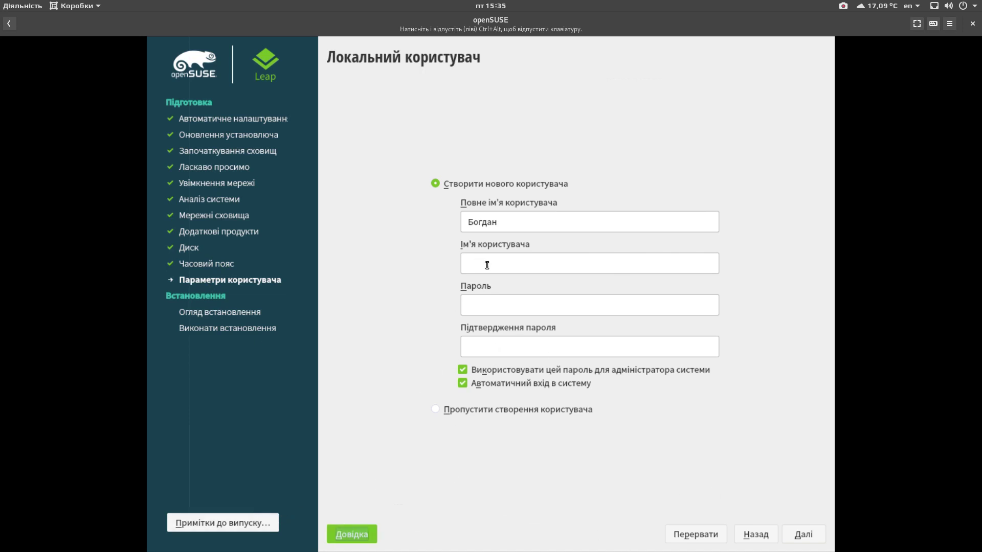
# Step: Retype the username several times to correct it
pyautogui.click(506, 259)
pyautogui.write('фі')
pyautogui.press('BackSpace')
pyautogui.press('BackSpace')
pyautogui.write('ф')
pyautogui.press('BackSpace')
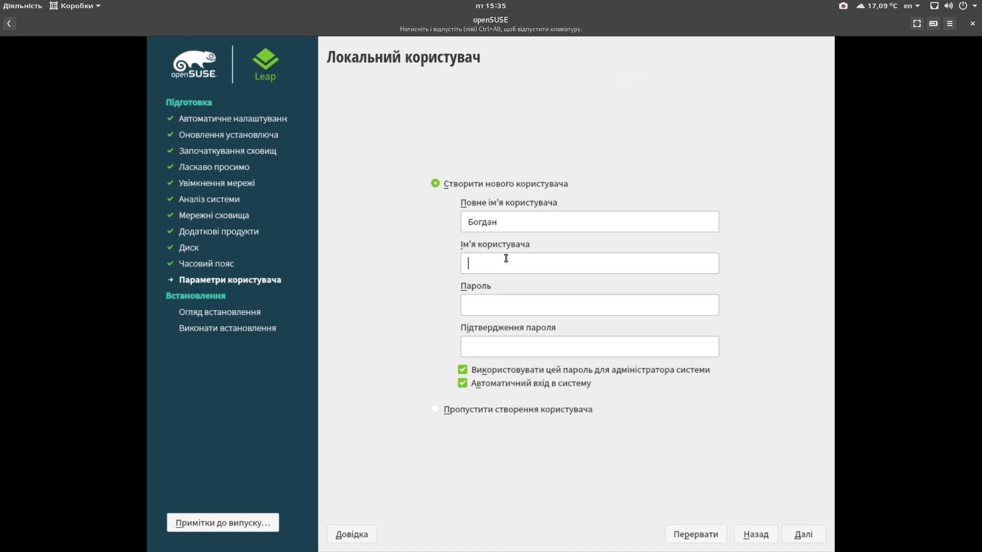
pyautogui.write('фі')
pyautogui.press('BackSpace')
pyautogui.press('BackSpace')
pyautogui.write('фі')
pyautogui.press('BackSpace')
pyautogui.press('BackSpace')
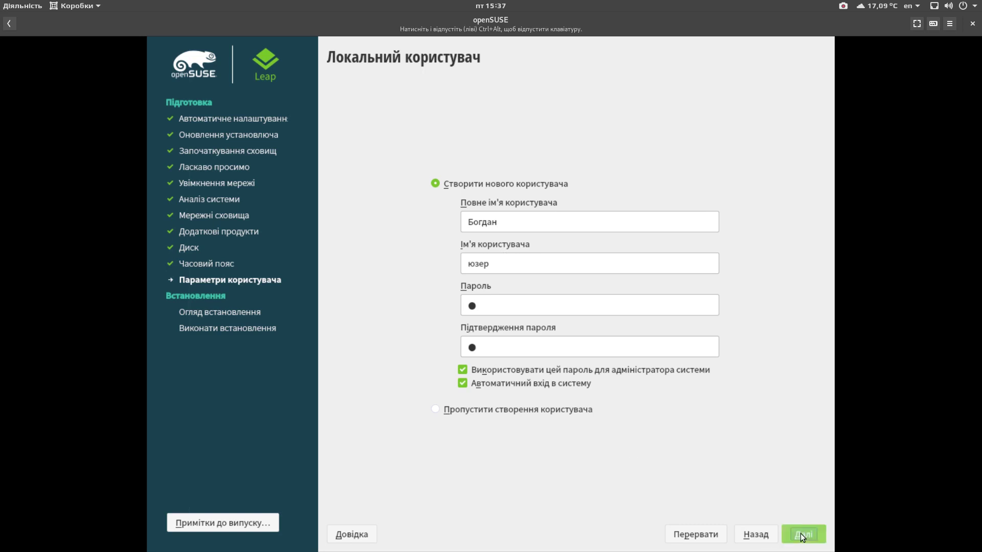
# Step: Submit the user, dismiss the invalid username error, and accept the short password
pyautogui.click(802, 535)
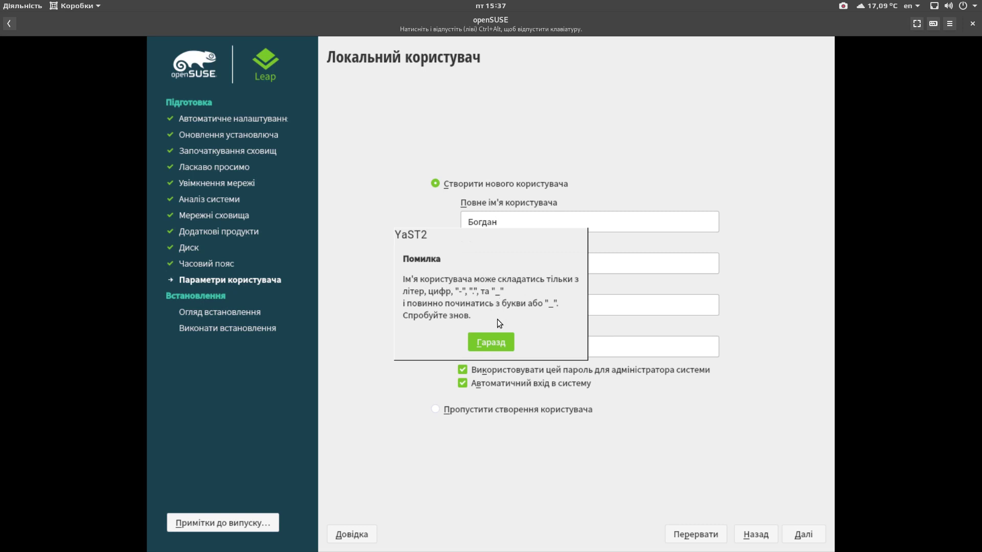
pyautogui.press('Return')
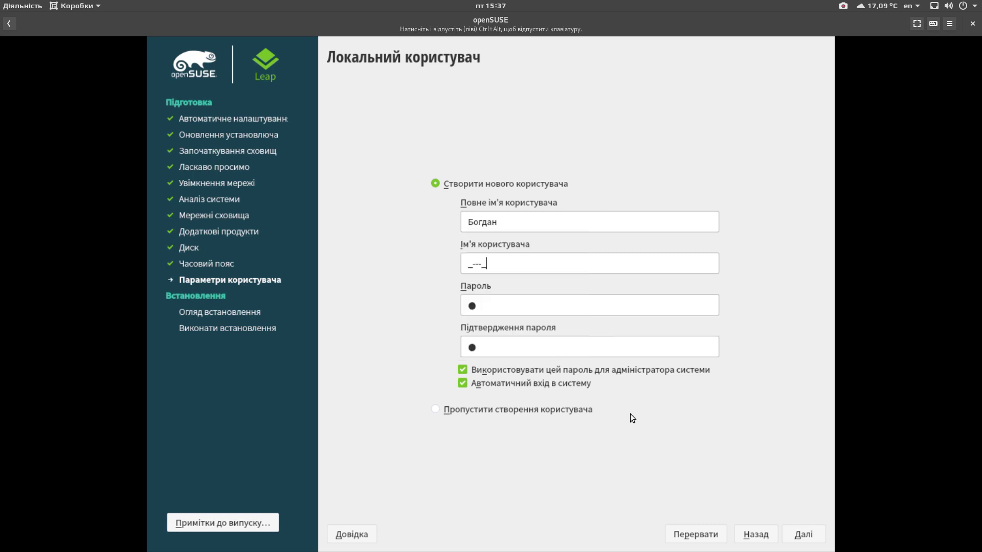
pyautogui.click(804, 537)
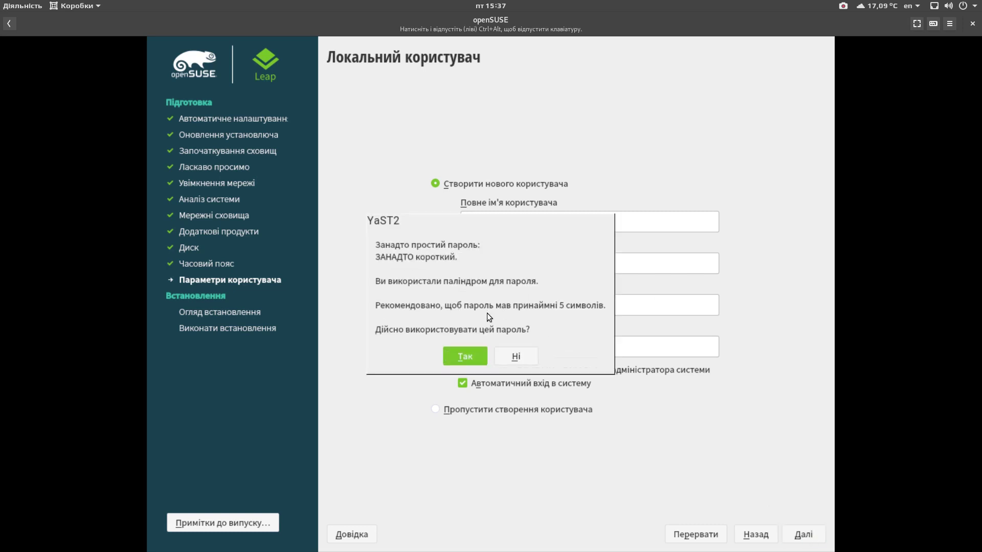
pyautogui.click(478, 356)
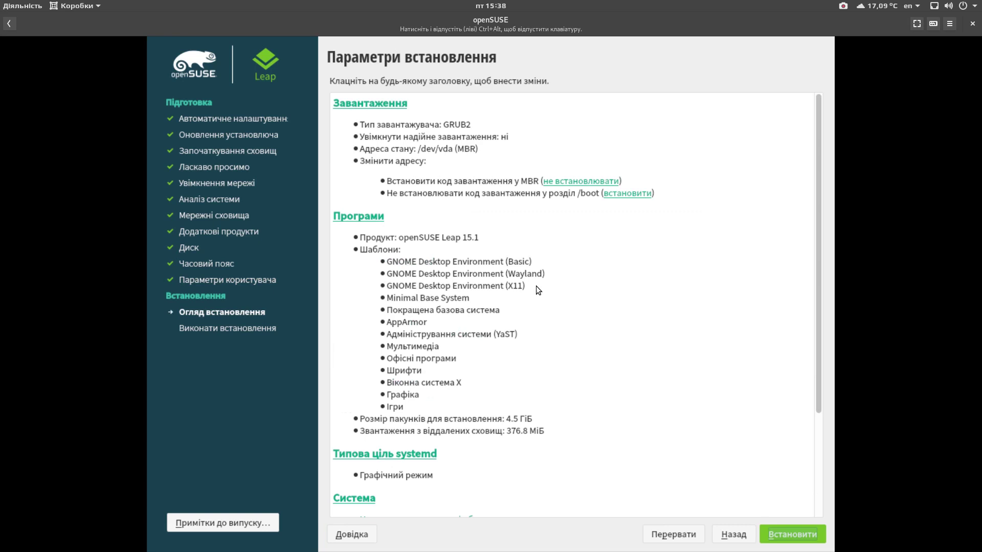
# Step: Review the installation settings summary and confirm installing over the disk
pyautogui.scroll(-4, 461, 258)
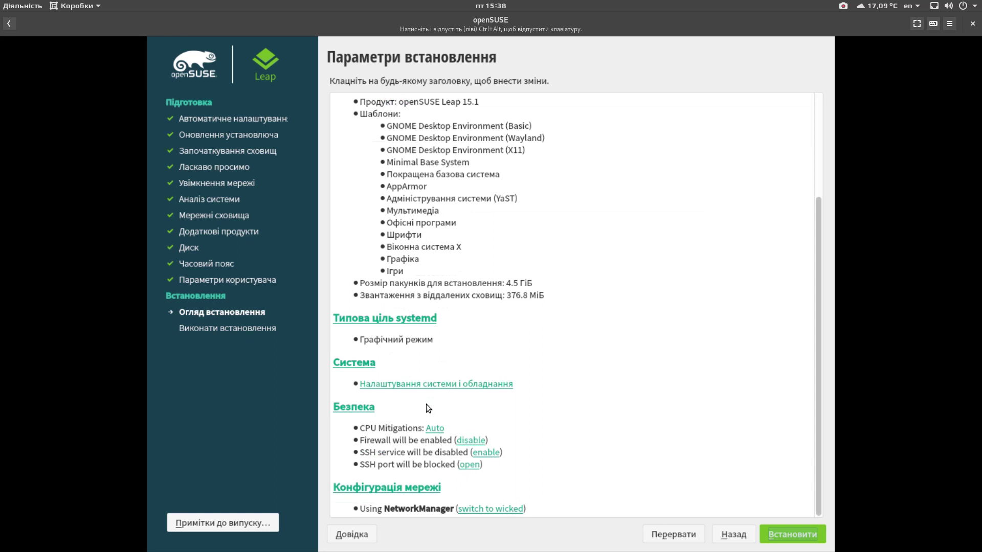
pyautogui.click(788, 535)
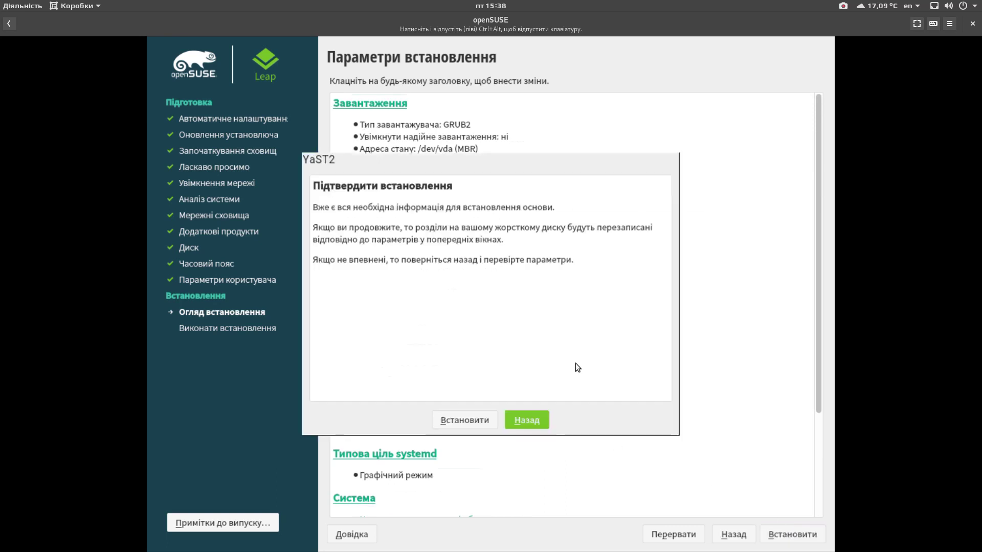
pyautogui.click(470, 420)
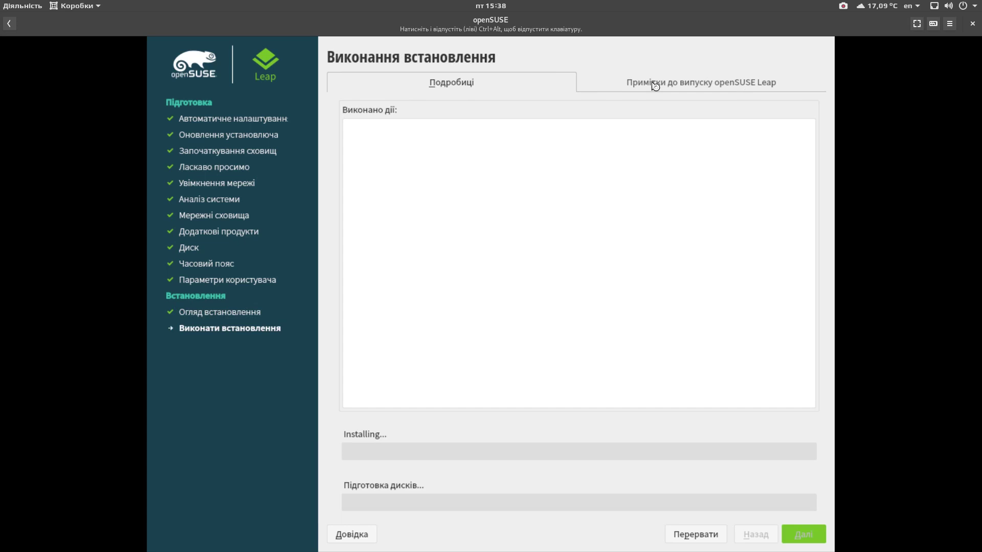
# Step: Browse the openSUSE Leap release notes, then return to the installation progress details
pyautogui.click(656, 87)
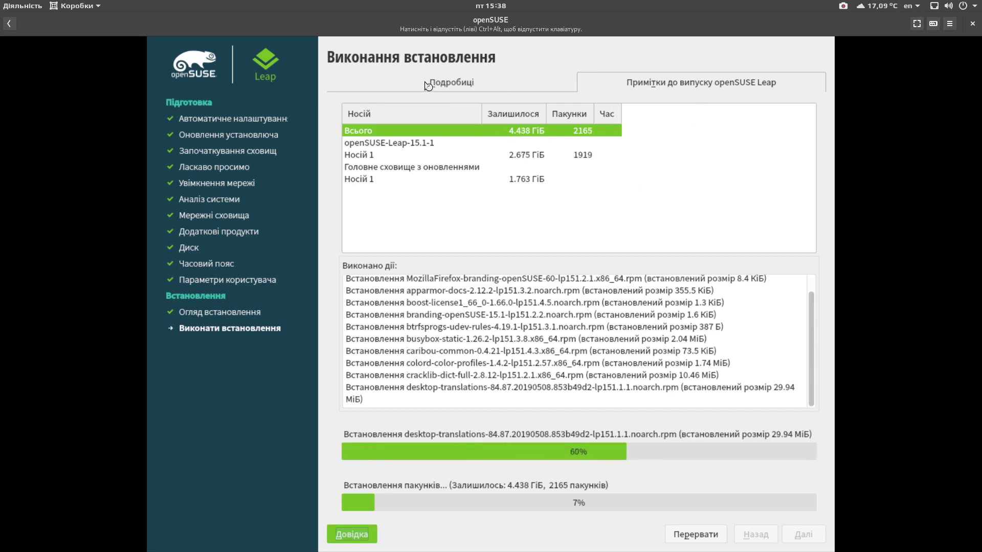
pyautogui.click(457, 81)
pyautogui.click(676, 90)
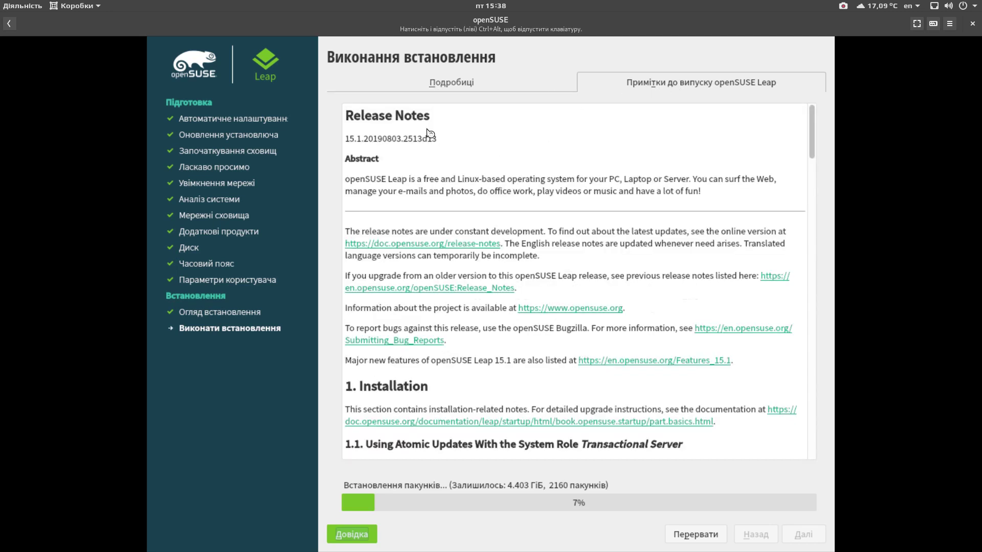
pyautogui.scroll(-5, 550, 282)
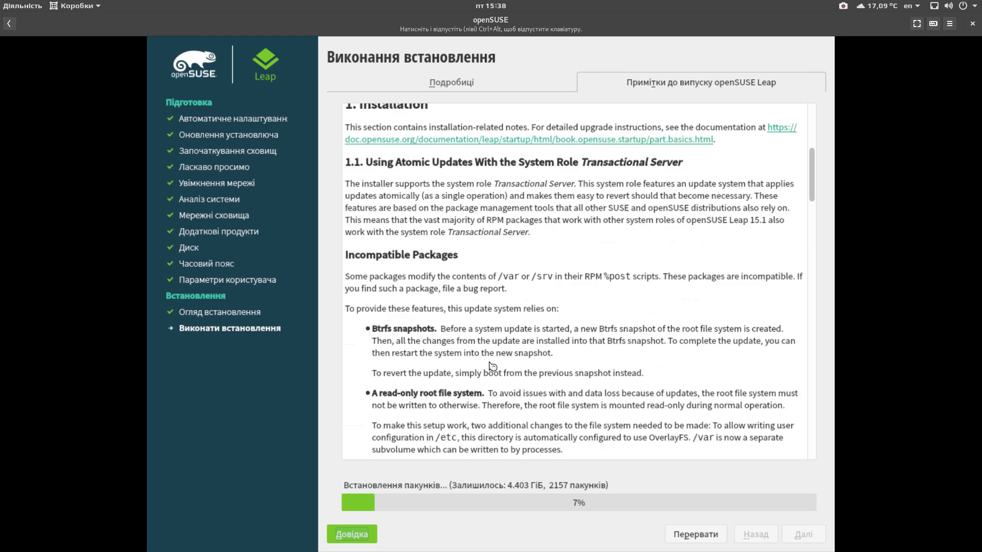
pyautogui.scroll(-10, 492, 367)
pyautogui.scroll(-10, 490, 366)
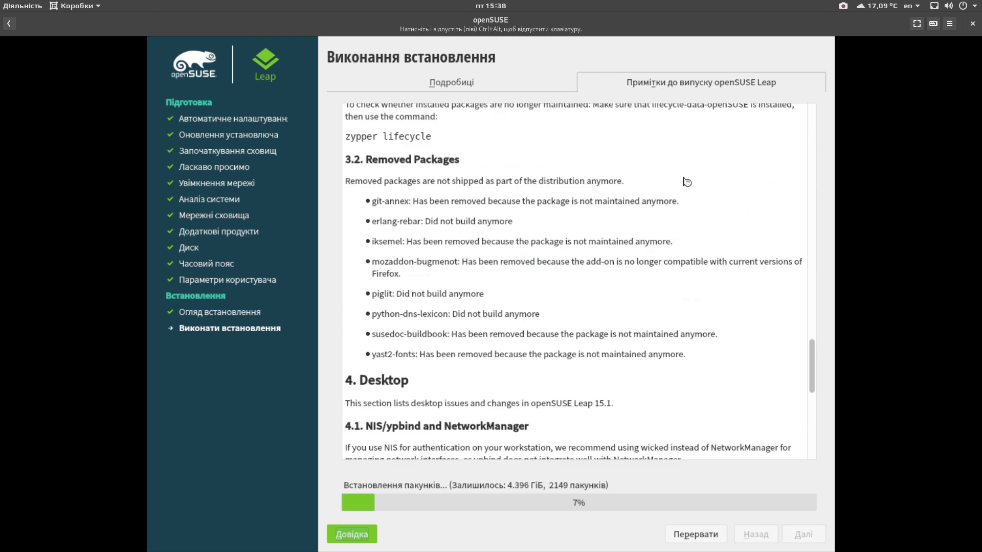
pyautogui.click(509, 88)
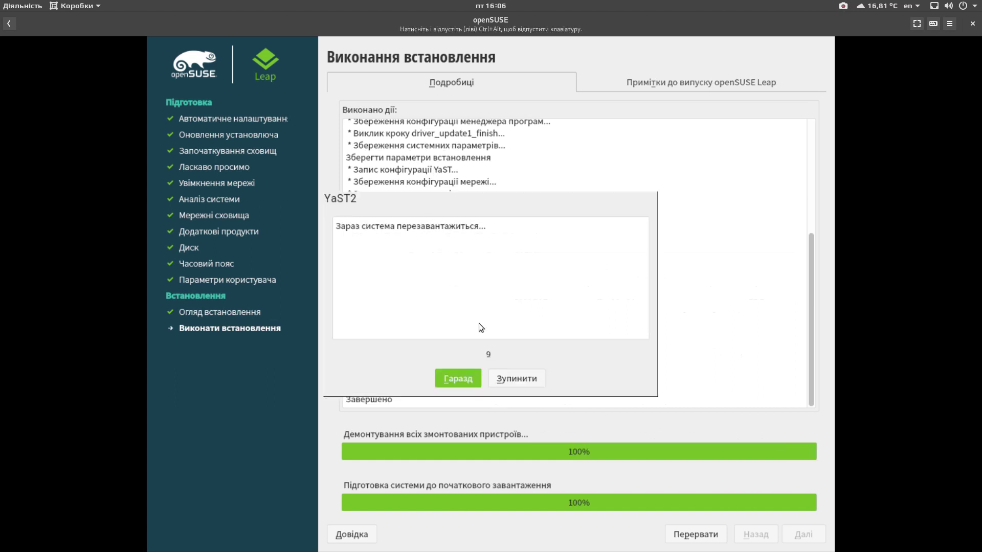
# Step: Move the reboot countdown message aside and reboot the system now with Гаразд
pyautogui.moveTo(437, 204); pyautogui.dragTo(520, 266)
pyautogui.click(515, 378)
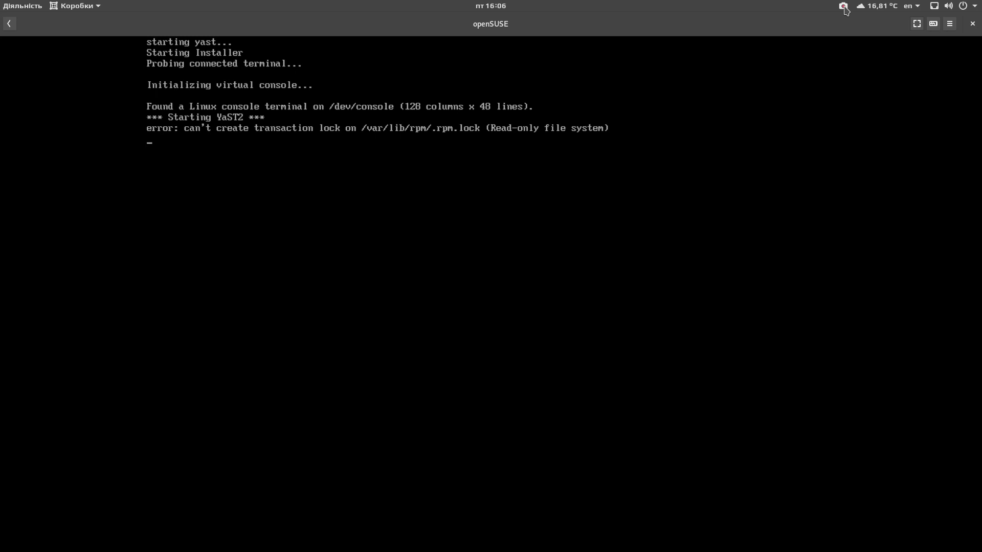
# Step: Make the rebooting VM display fill the whole screen
pyautogui.press('F11')
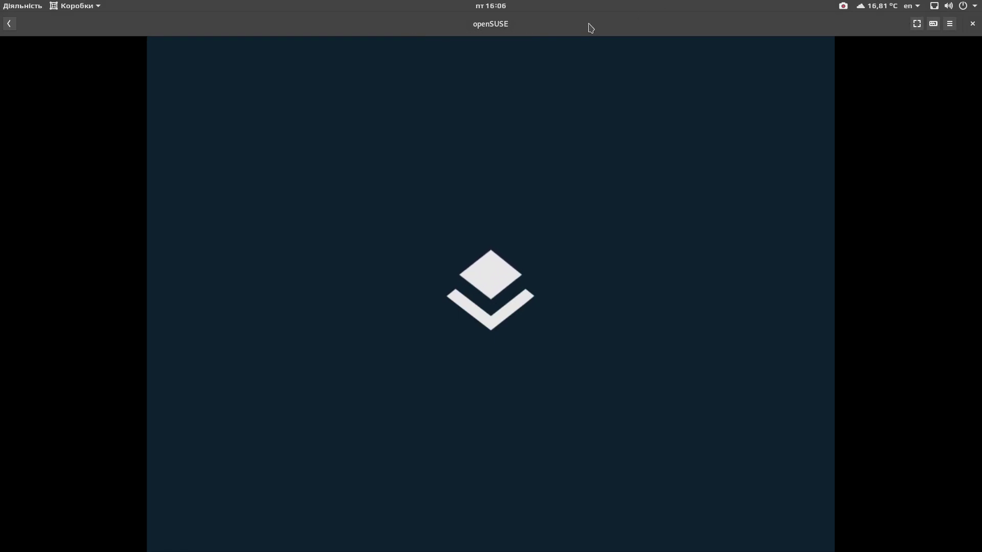
pyautogui.click(917, 24)
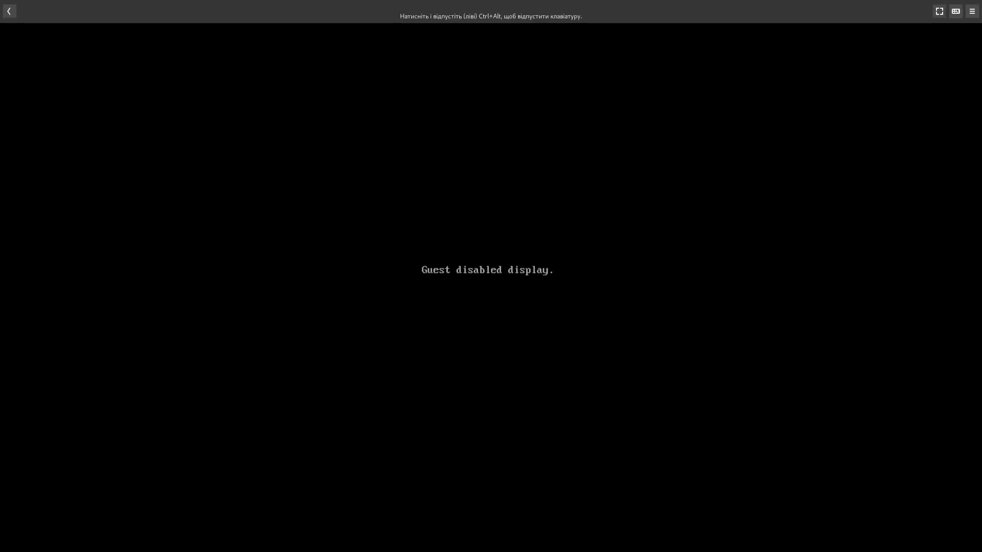
# Step: Leave fullscreen from the viewer toolbar so the VM shows inside the Boxes window
pyautogui.moveTo(458, 2)
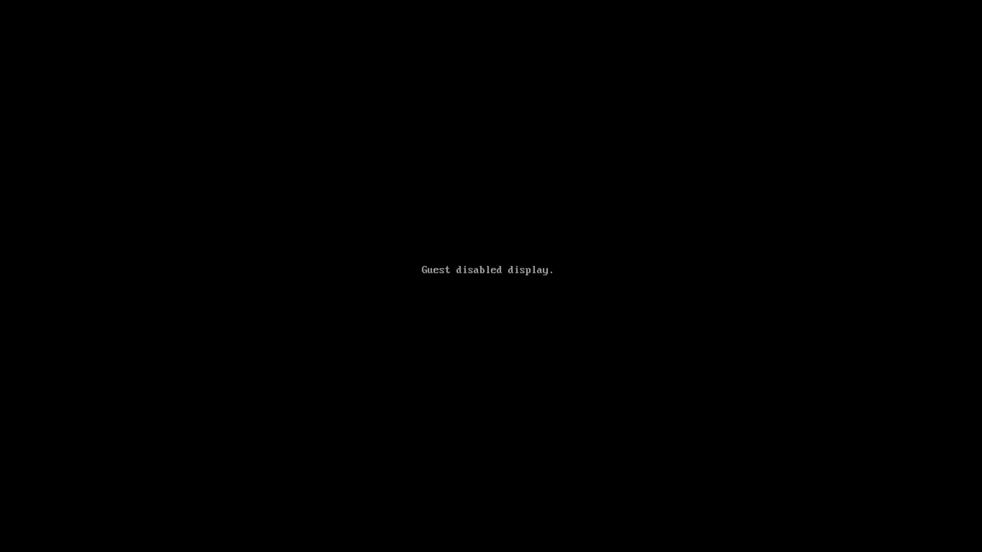
pyautogui.moveTo(822, 2)
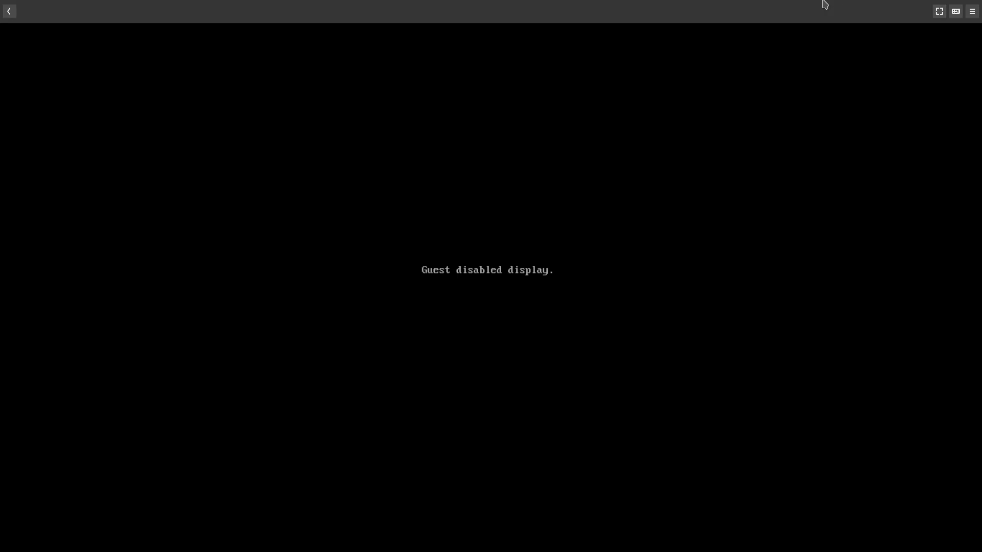
pyautogui.click(939, 11)
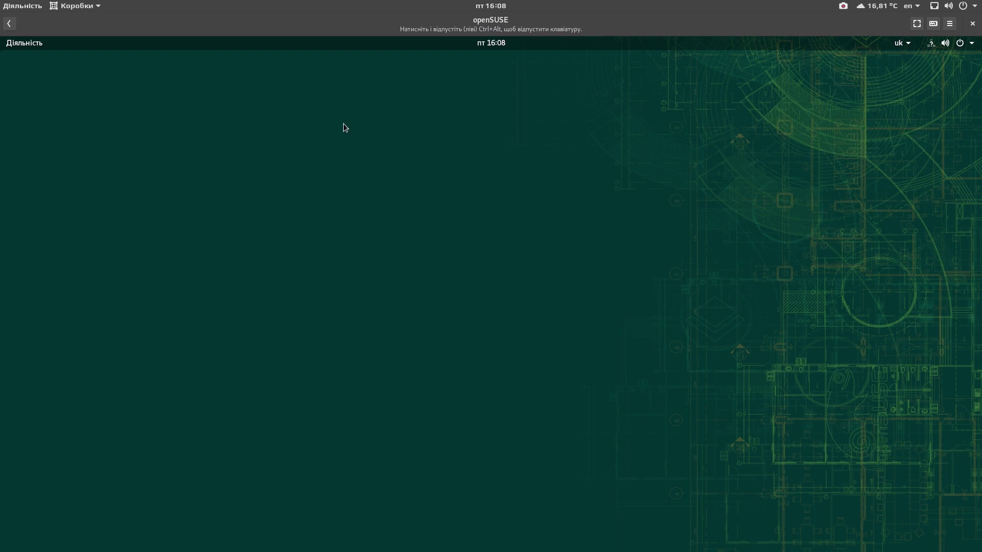
# Step: Open GNOME Settings' About page showing GNOME 3.26.2, openSUSE Leap 15.1 and KVM
pyautogui.click(916, 24)
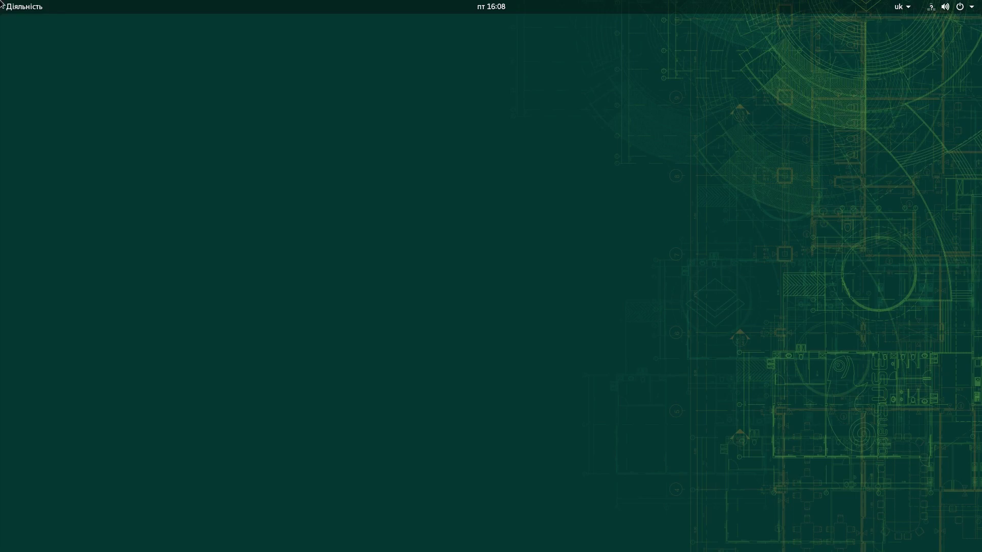
pyautogui.moveTo(2, 3)
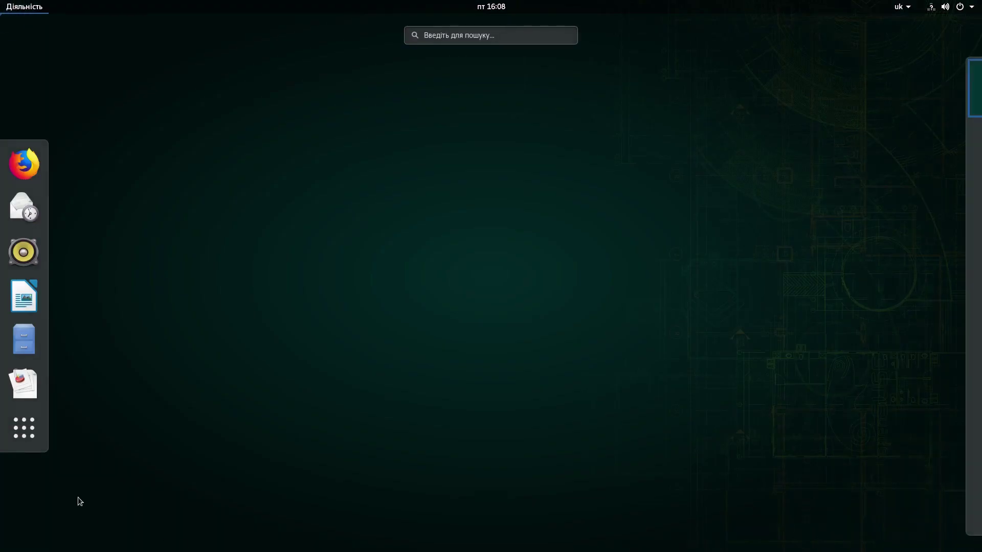
pyautogui.click(45, 443)
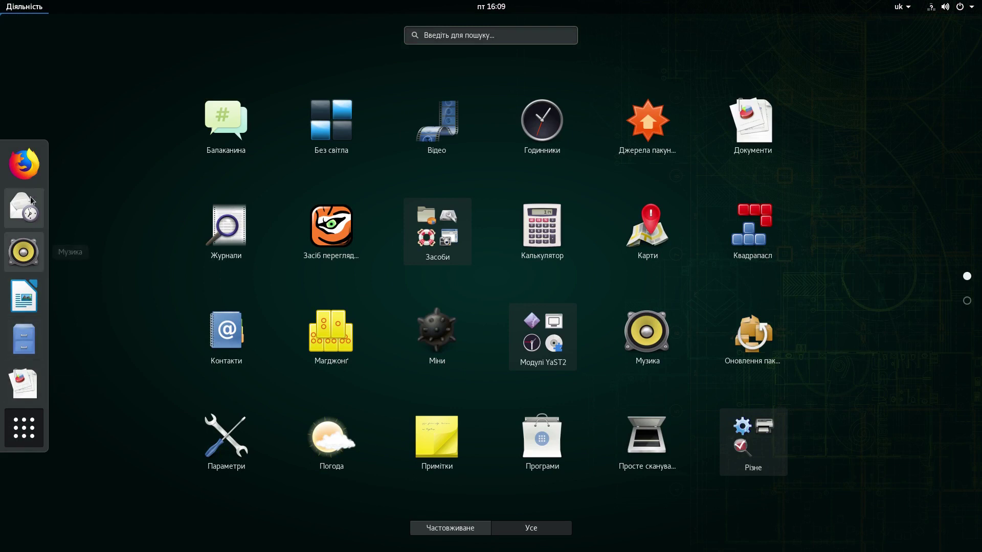
pyautogui.click(226, 443)
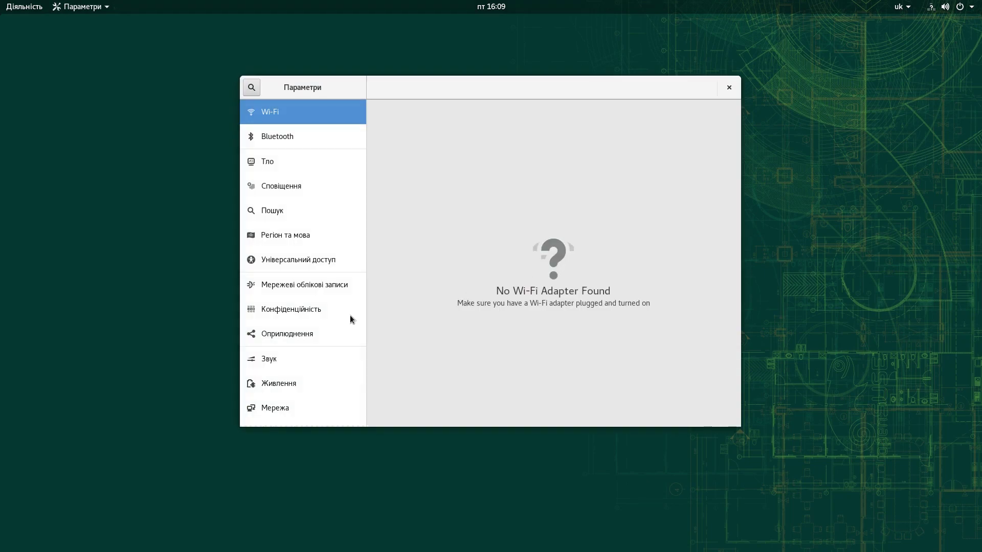
pyautogui.scroll(-3, 351, 321)
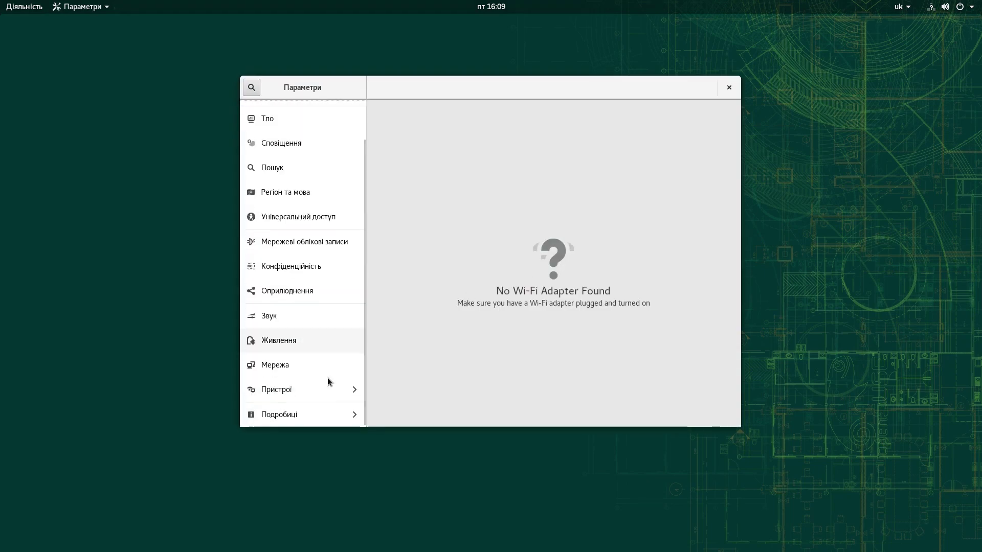
pyautogui.click(307, 414)
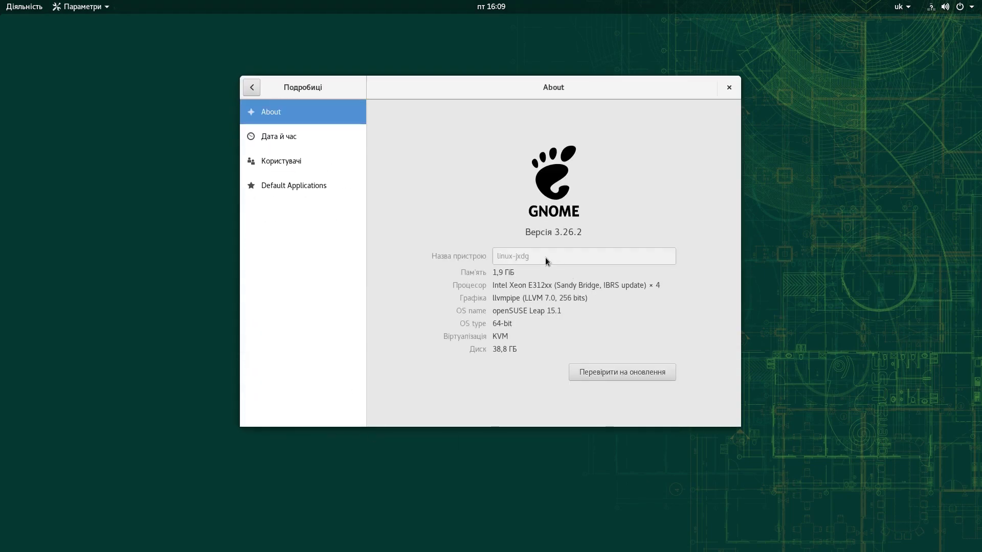
# Step: Select the GNOME version text and start a check for software updates
pyautogui.moveTo(526, 231); pyautogui.dragTo(609, 232)
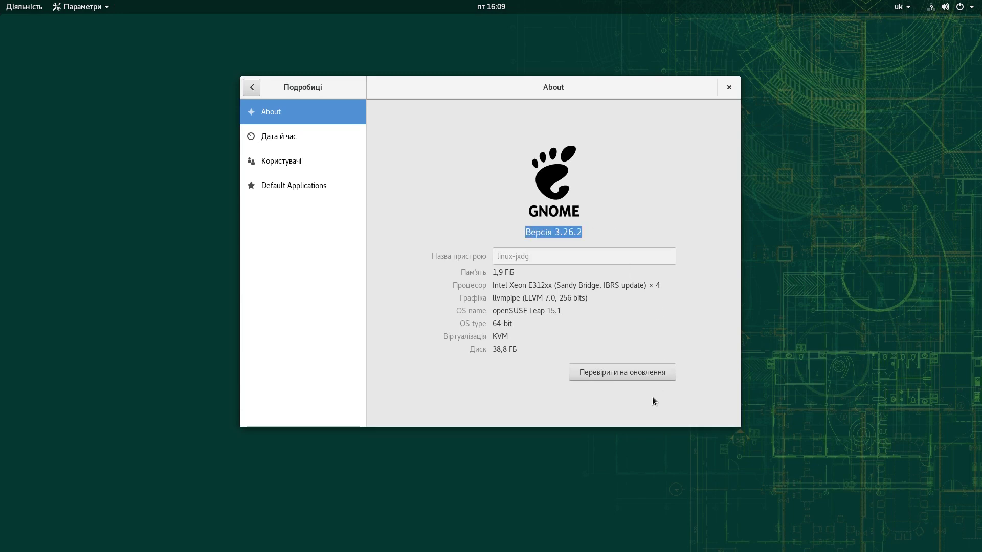
pyautogui.click(512, 325)
pyautogui.click(642, 376)
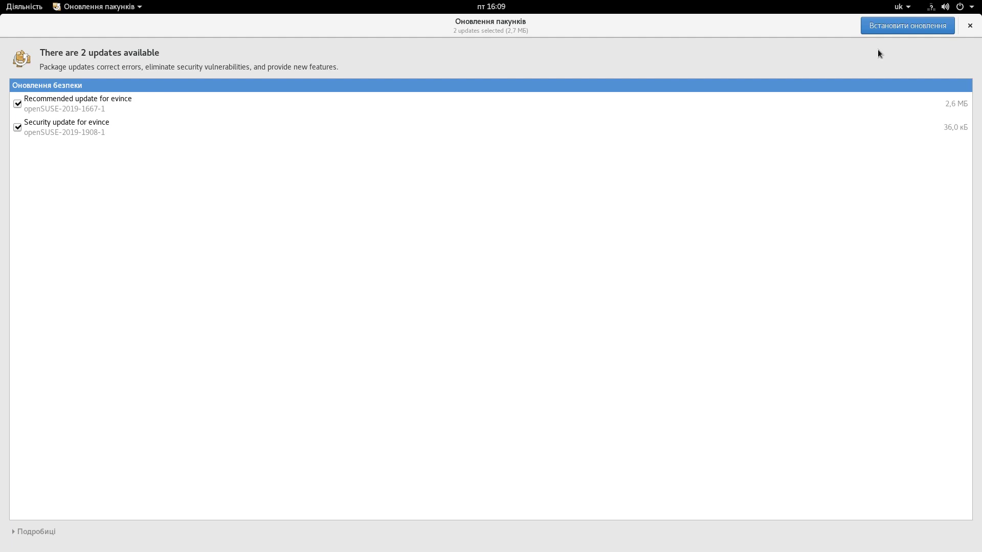
# Step: Install the two evince updates, go to the Users page, and dismiss the all-updated notice
pyautogui.click(892, 30)
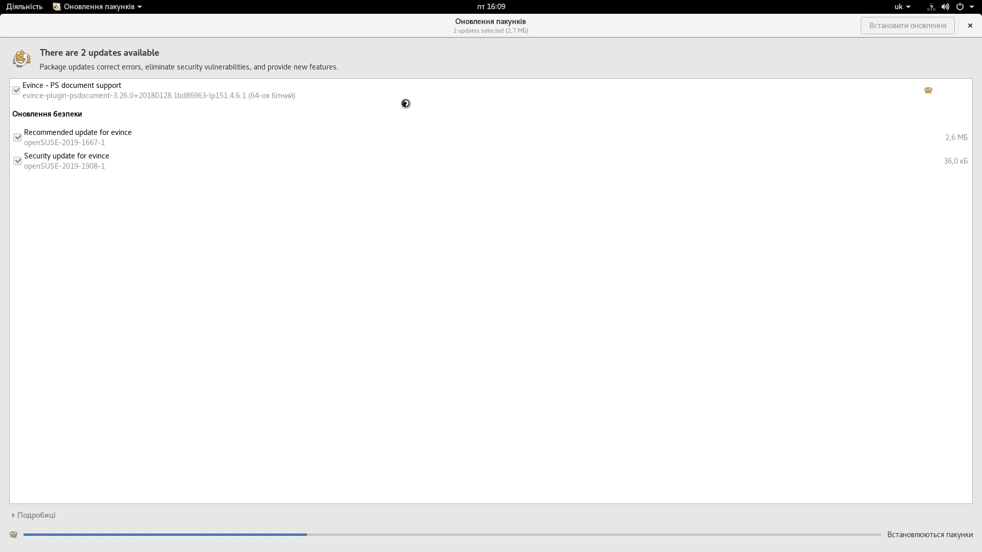
pyautogui.moveTo(1, 1)
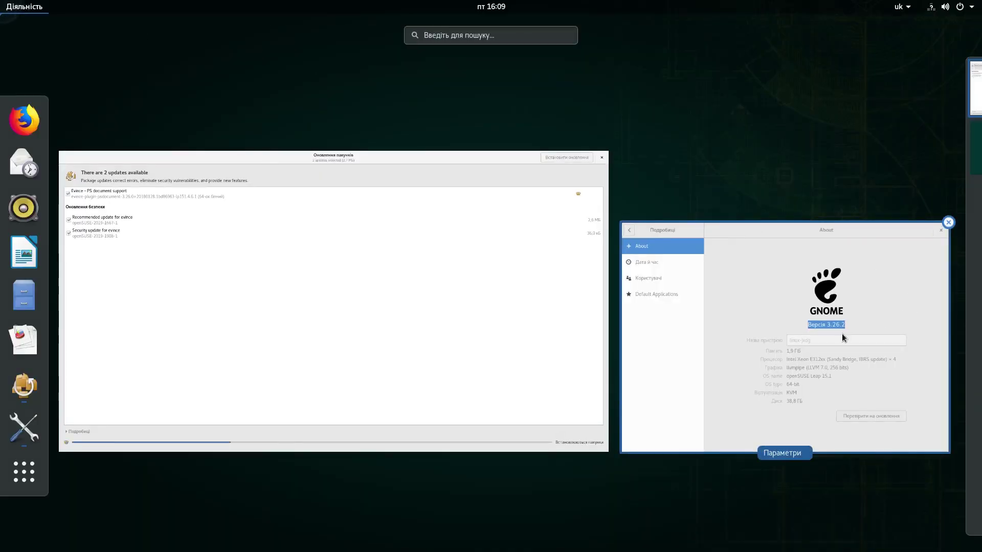
pyautogui.click(842, 333)
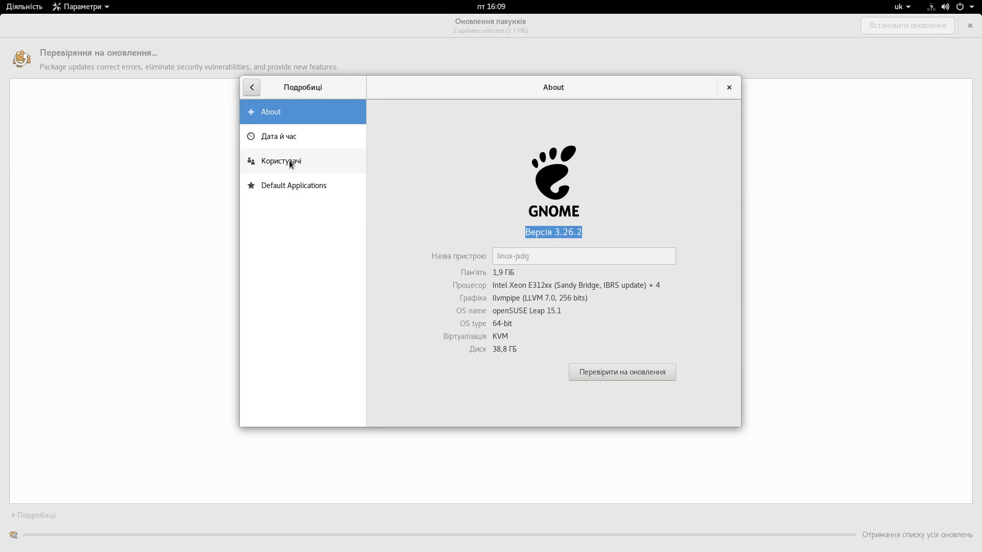
pyautogui.click(290, 162)
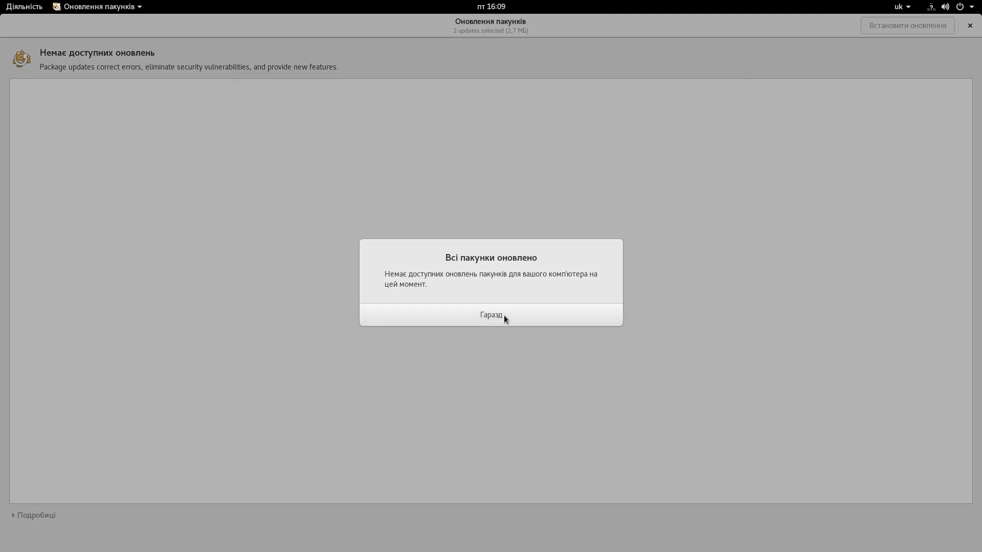
pyautogui.click(505, 315)
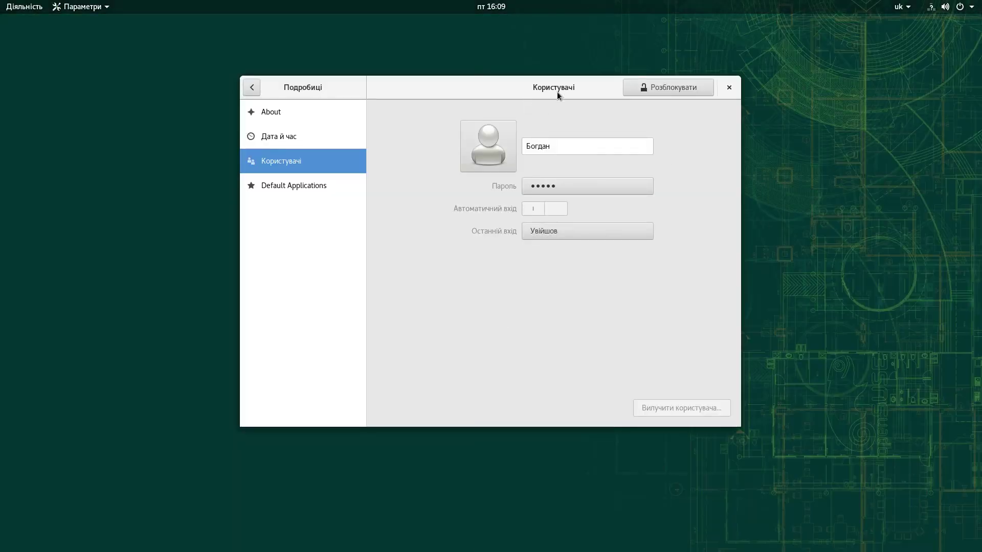
# Step: Unlock the Users page with the administrator password, select the account name, then close Settings
pyautogui.click(703, 90)
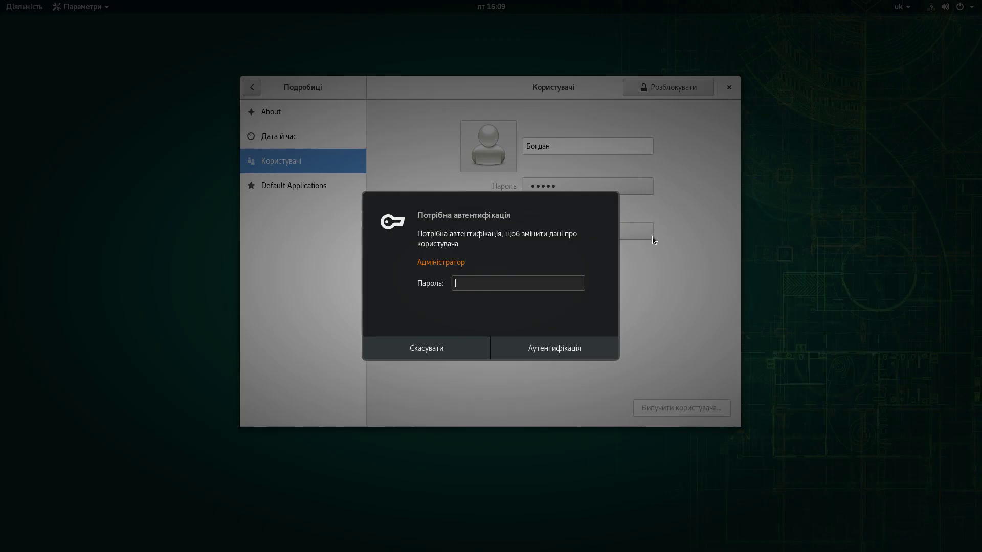
pyautogui.write('•')
pyautogui.click(560, 350)
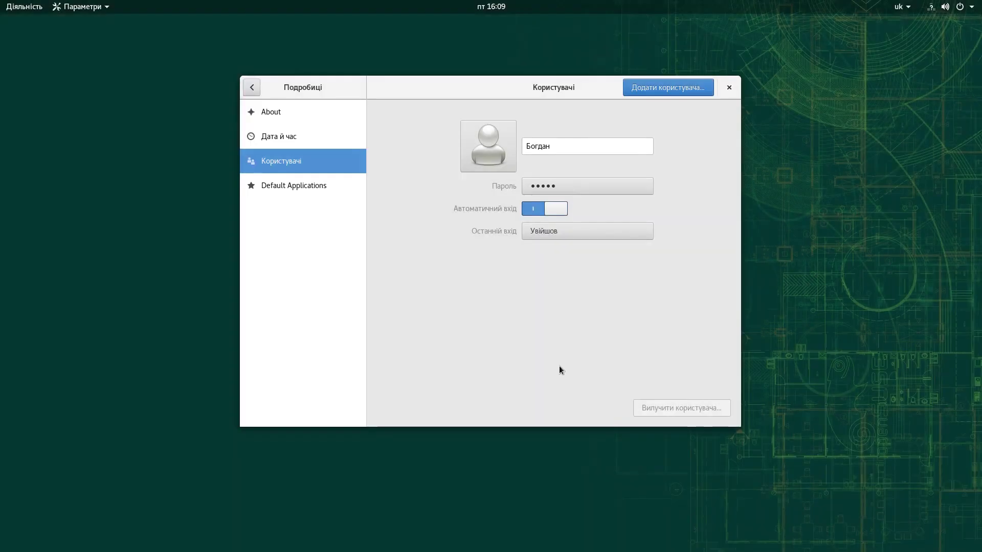
pyautogui.click(572, 148)
pyautogui.doubleClick(572, 148)
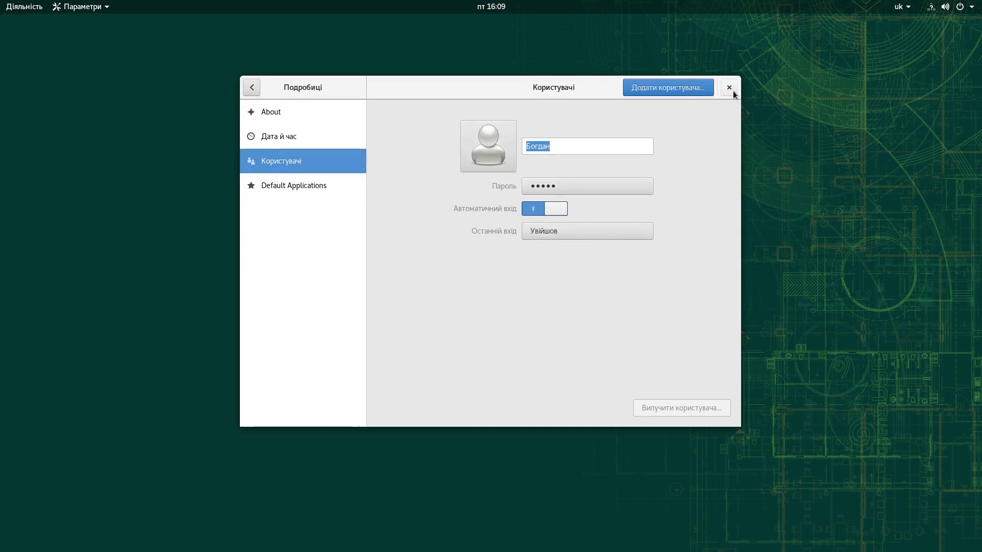
pyautogui.click(730, 90)
# Step: Clear the mistyped search and switch the keyboard layout from Ukrainian to English (US)
pyautogui.moveTo(2, 2)
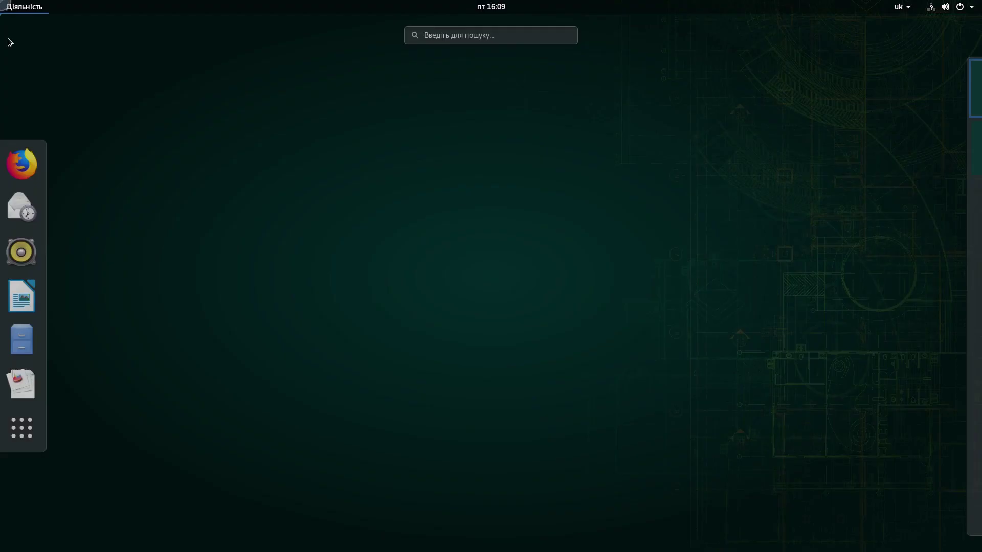
pyautogui.click(16, 440)
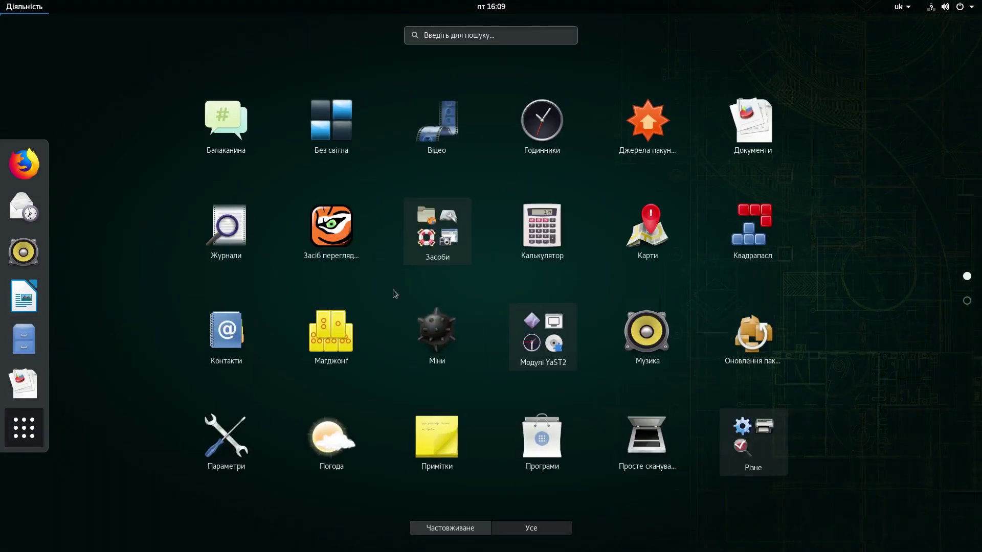
pyautogui.write('еук')
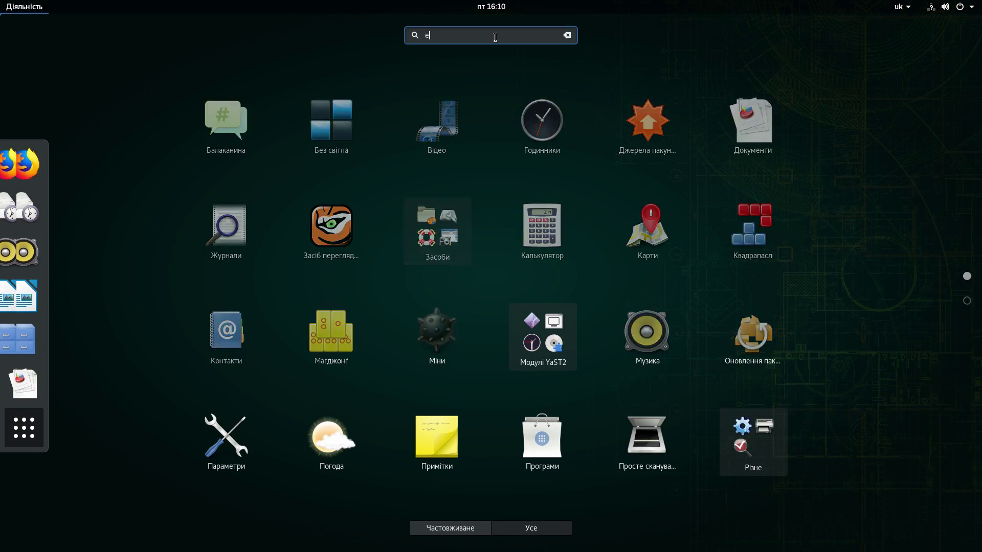
pyautogui.press('BackSpace')
pyautogui.press('BackSpace')
pyautogui.press('BackSpace')
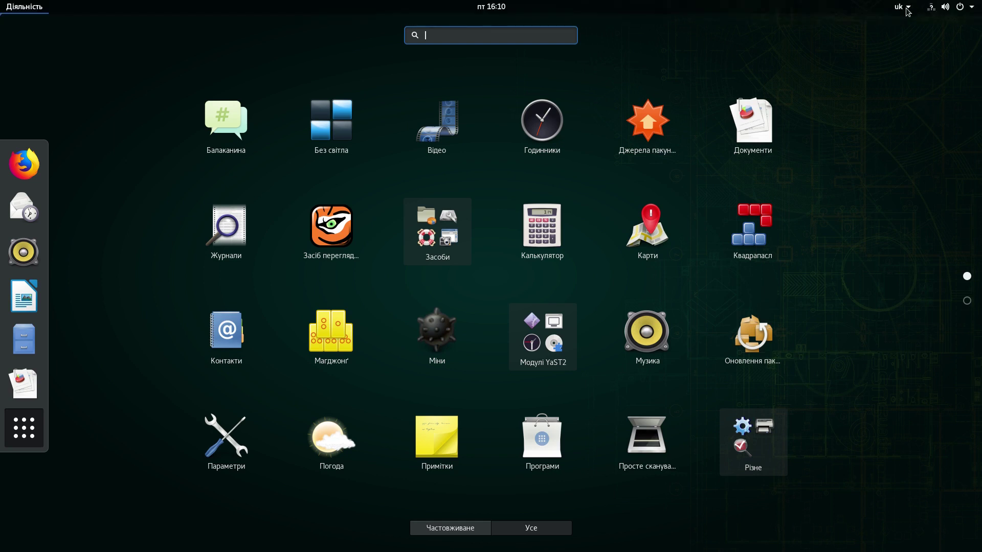
pyautogui.click(907, 7)
pyautogui.click(893, 53)
# Step: Search 'ter', launch Термінал and move its window to the screen centre
pyautogui.click(449, 34)
pyautogui.write('ter')
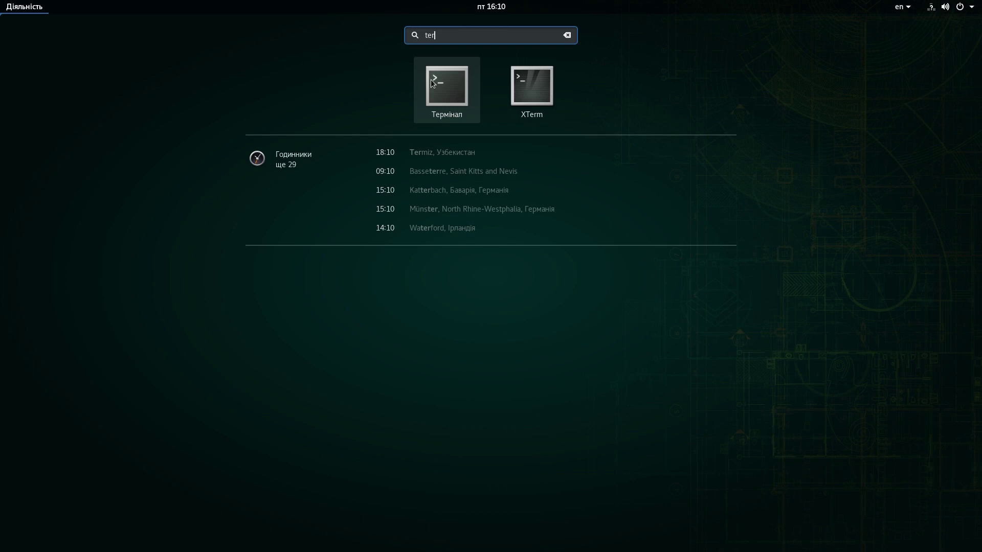
pyautogui.click(453, 84)
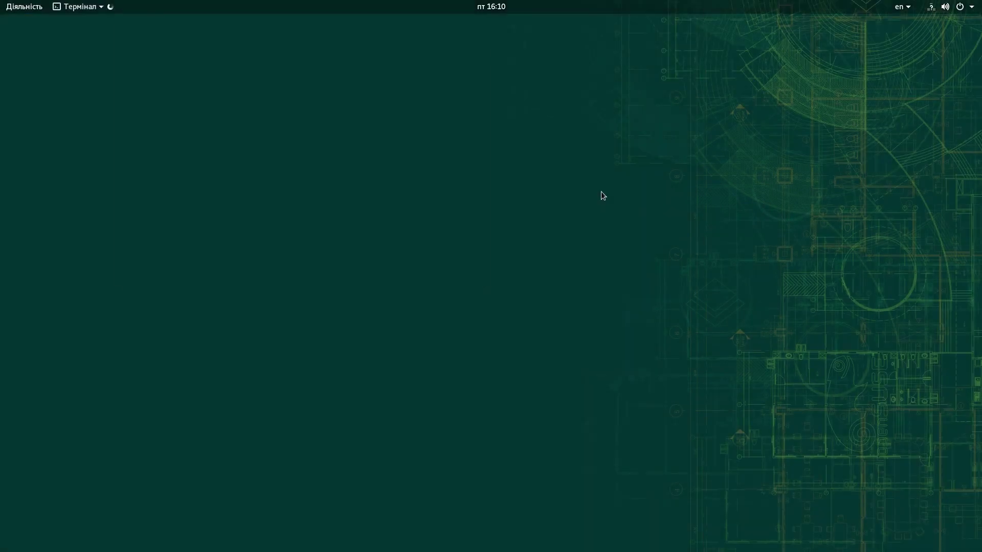
pyautogui.moveTo(259, 24); pyautogui.dragTo(472, 146)
# Step: Run whoami and then a nonexistent command in the terminal
pyautogui.write('whoami')
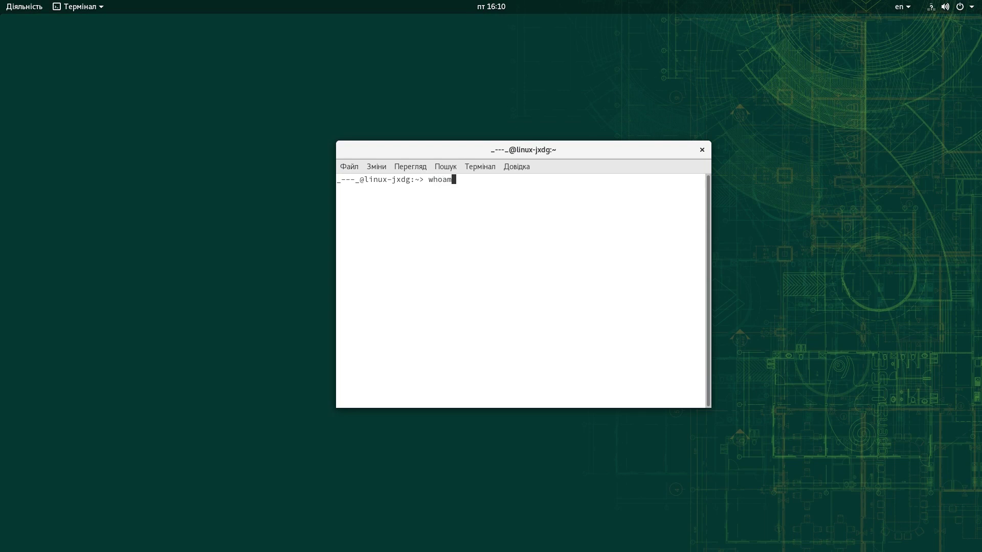
pyautogui.press('Return')
pyautogui.write('shit...')
pyautogui.press('Return')
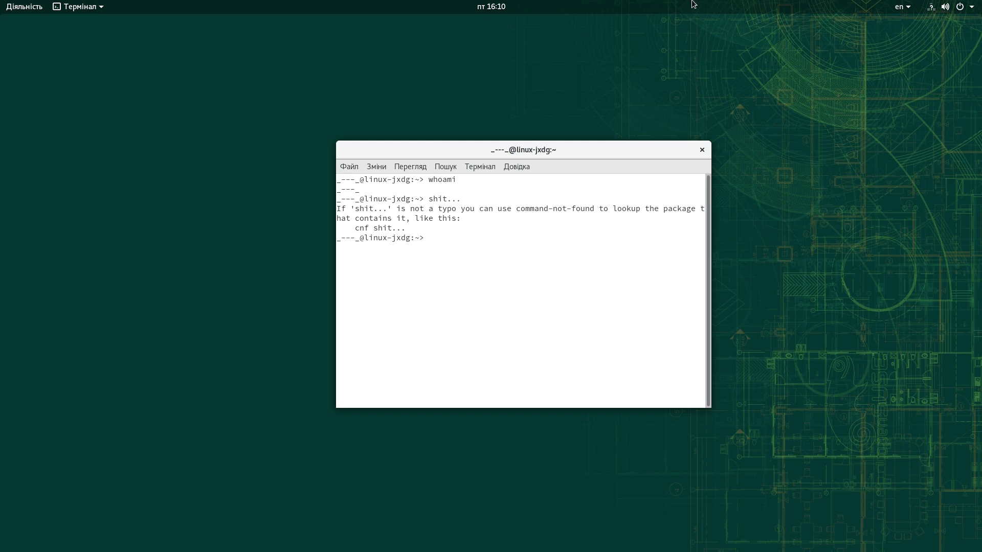
pyautogui.moveTo(628, 4)
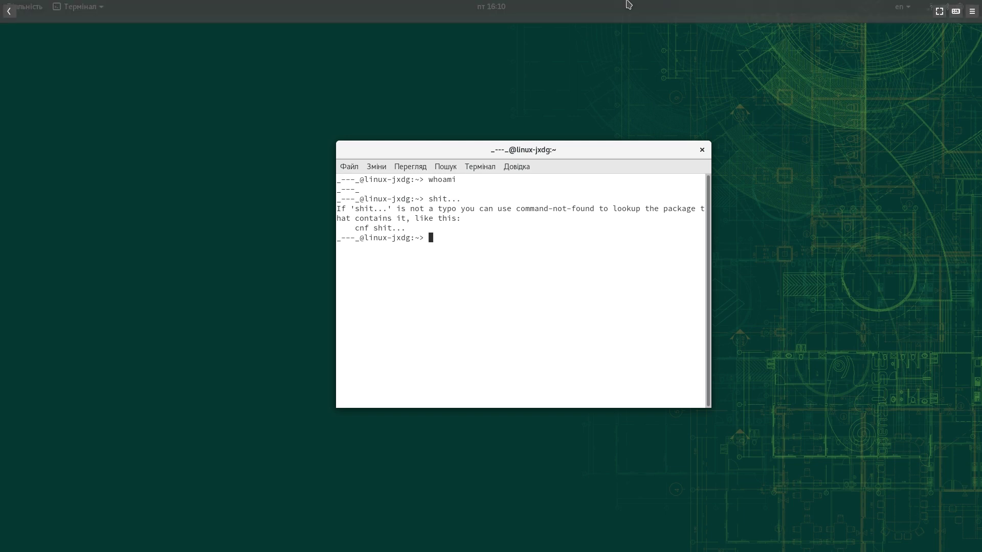
# Step: Take the guest out of fullscreen and open then close the host system menu
pyautogui.click(939, 13)
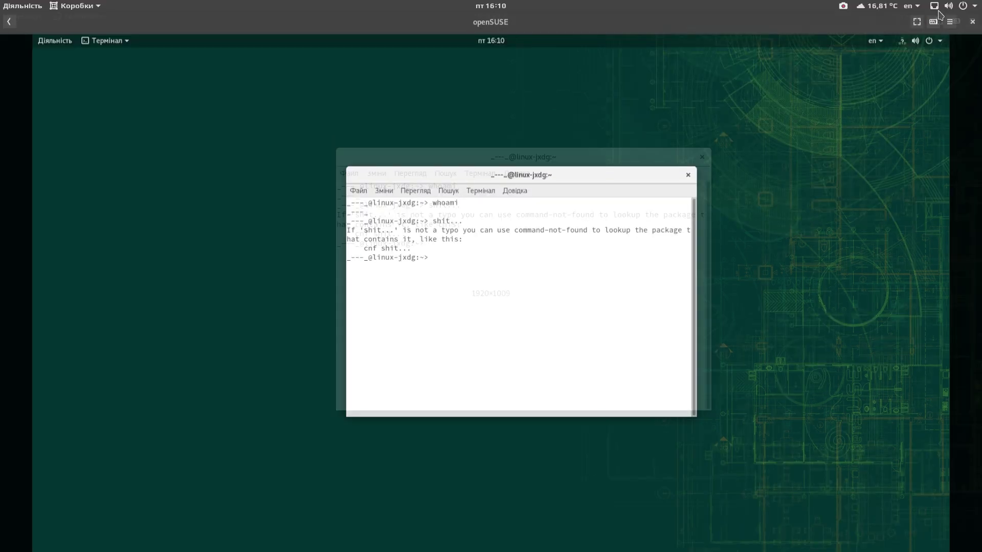
pyautogui.click(963, 6)
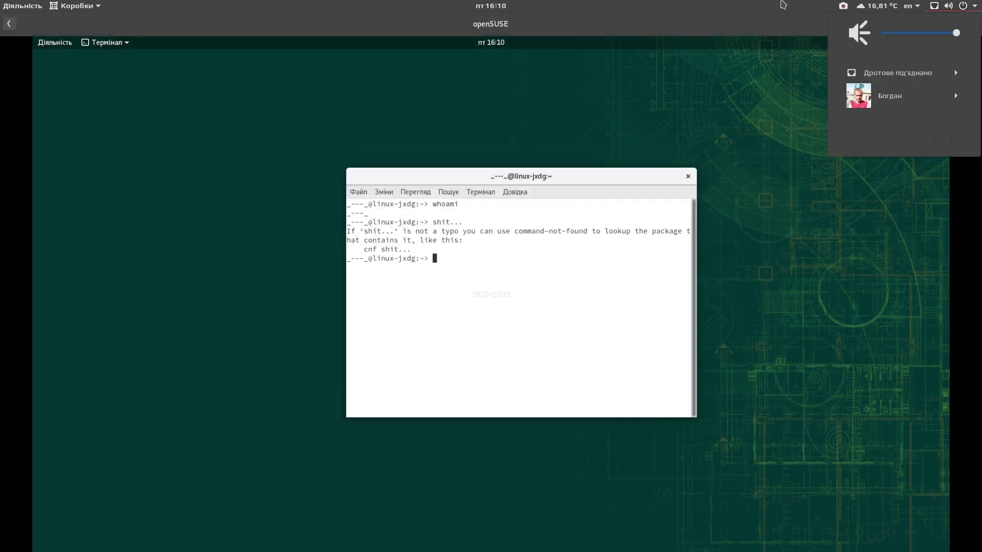
pyautogui.click(964, 6)
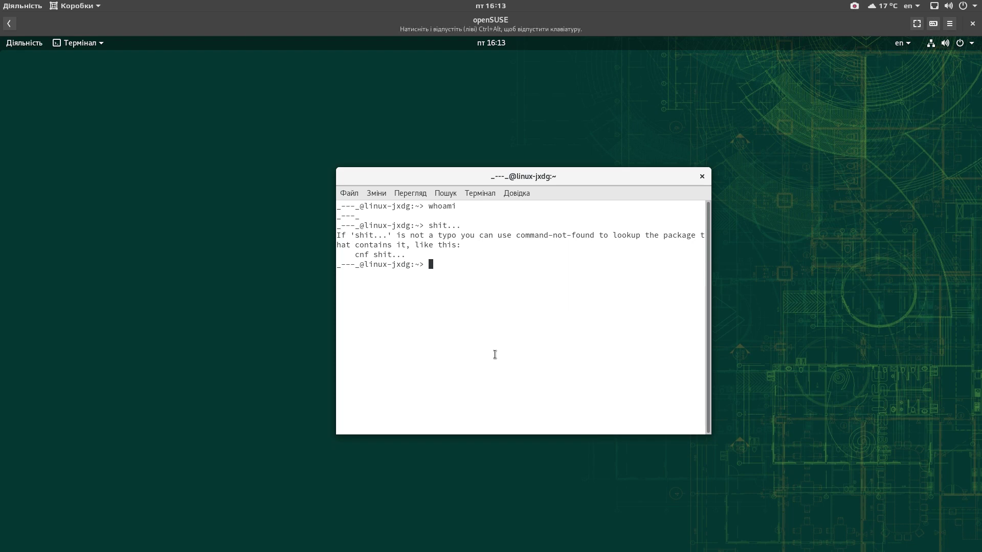
# Step: Run sudo usermod -l with the new and old login names, then retype the command
pyautogui.write('sudo usermod -l _---_')
pyautogui.write('bohdan')
pyautogui.press('Return')
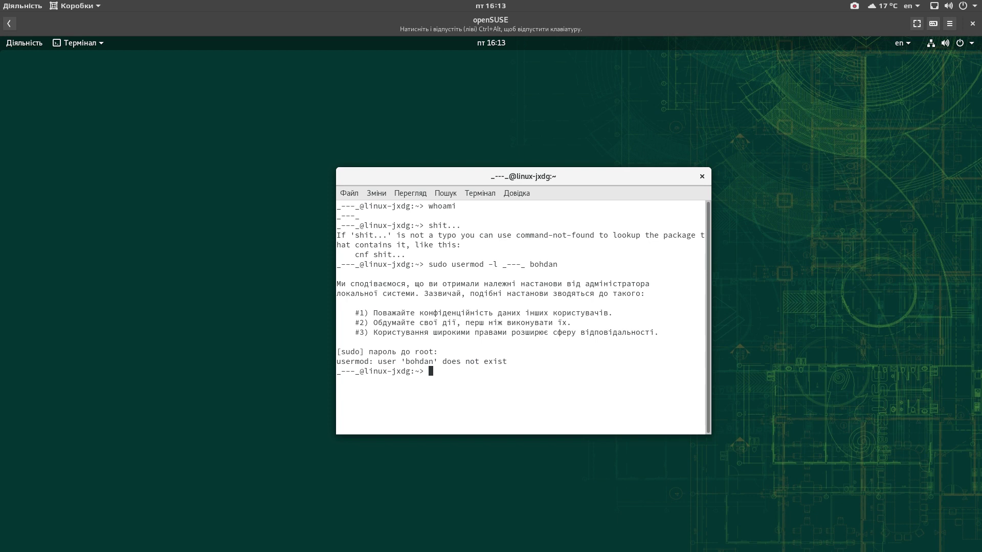
pyautogui.write('sudo usermod -l bohd')
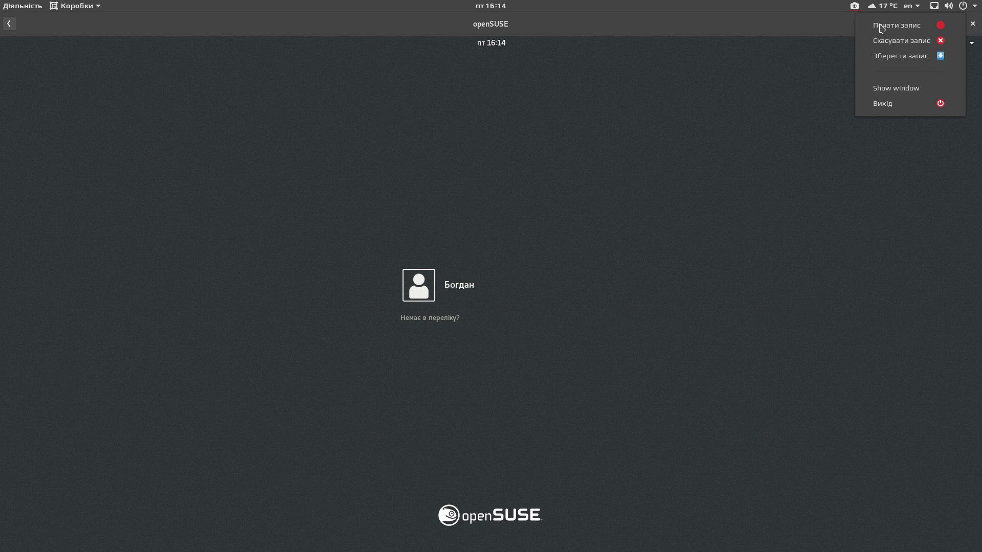
# Step: Run the usermod -l account rename as root and erase the stray text
pyautogui.click(880, 25)
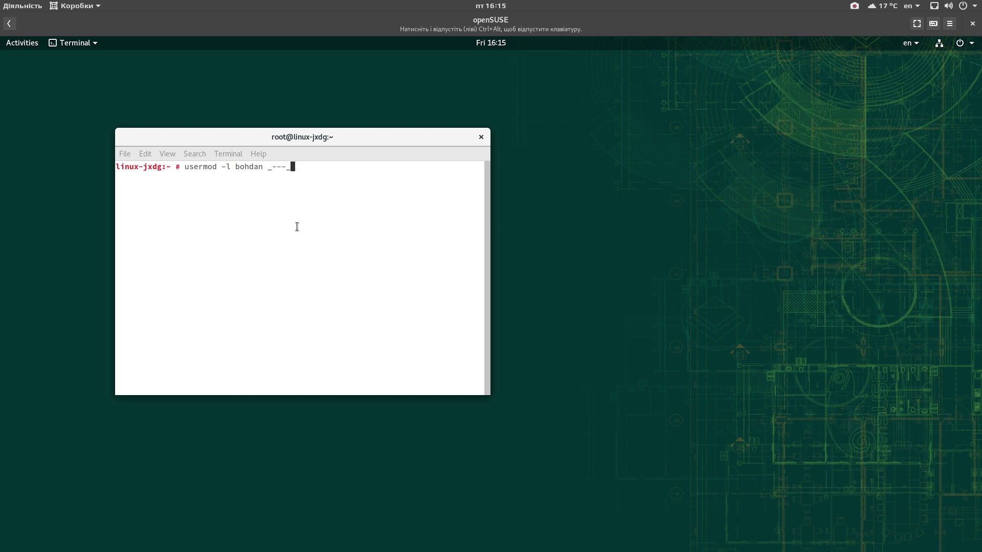
pyautogui.press('Return')
pyautogui.write('ura!!!!!!!')
pyautogui.press('BackSpace')
pyautogui.press('BackSpace')
pyautogui.press('BackSpace')
pyautogui.press('BackSpace')
pyautogui.press('BackSpace')
pyautogui.press('BackSpace')
pyautogui.press('BackSpace')
pyautogui.press('BackSpace')
pyautogui.press('BackSpace')
# Step: Type usermod -d with the new /home directory and -m, then close the root terminal
pyautogui.write('usermod -l')
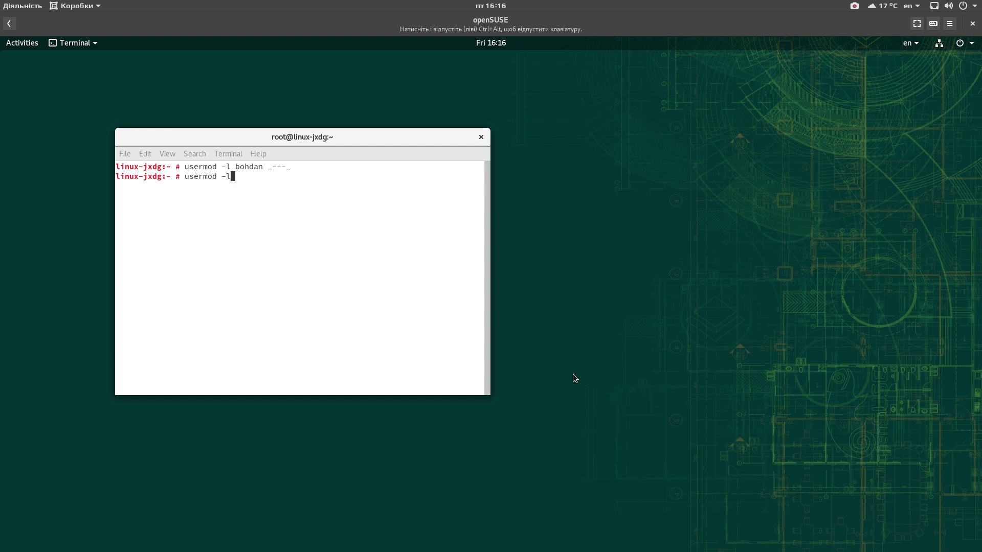
pyautogui.press('BackSpace')
pyautogui.write('d /home/bohdan -m')
pyautogui.hotkey('alt', 'F4')
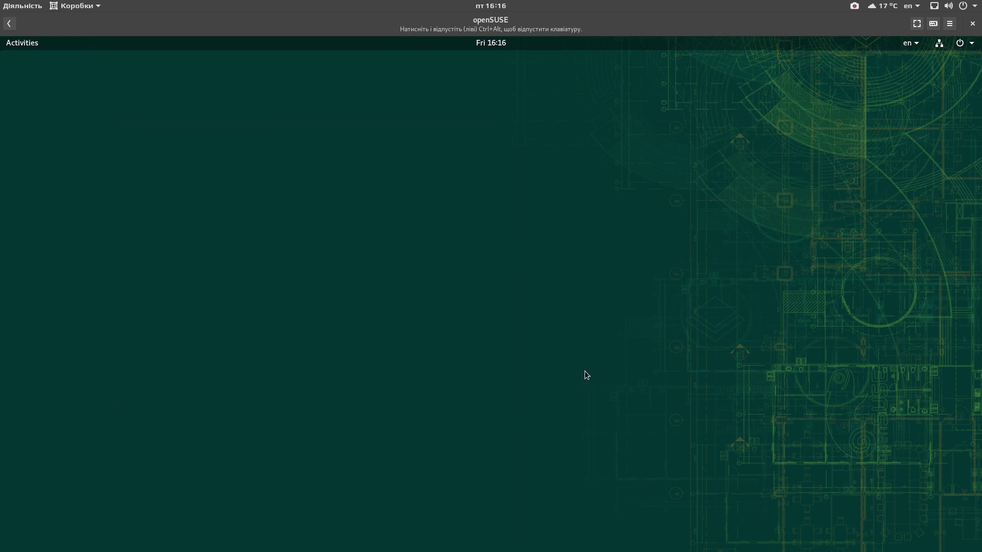
# Step: Log out of the root session from the system menu and confirm
pyautogui.click(964, 43)
pyautogui.click(907, 144)
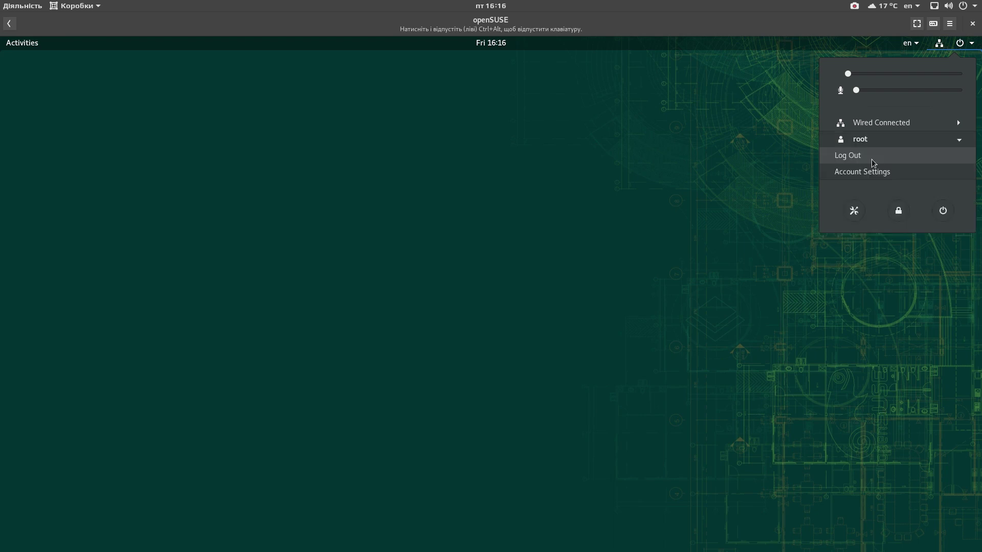
pyautogui.click(870, 160)
pyautogui.click(557, 331)
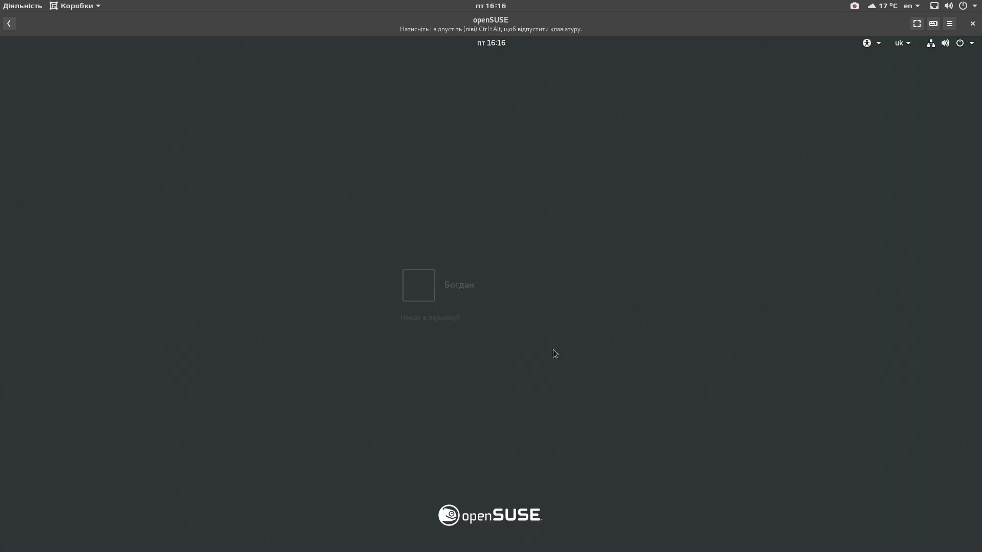
# Step: Sign back in as the regular user with the password and make the VM fullscreen
pyautogui.click(530, 346)
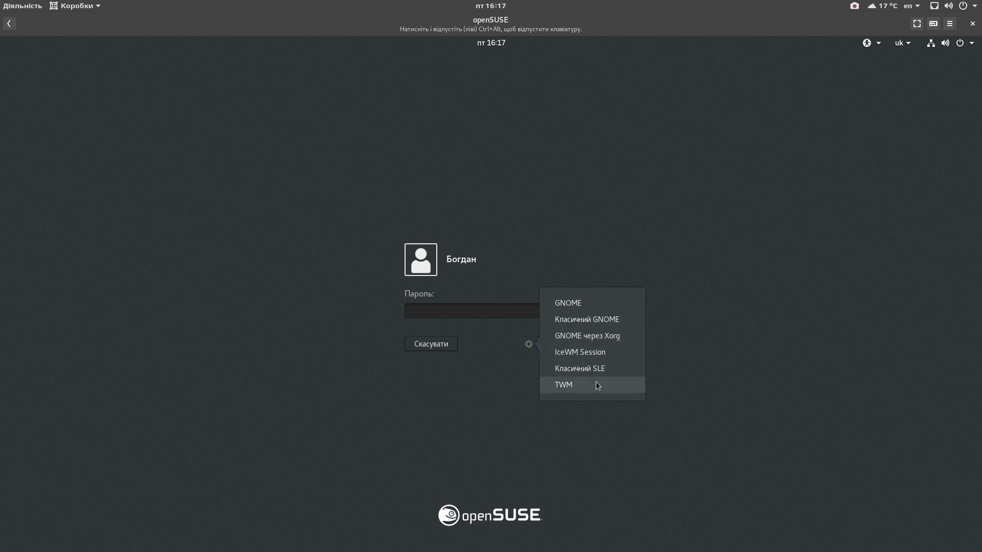
pyautogui.click(486, 391)
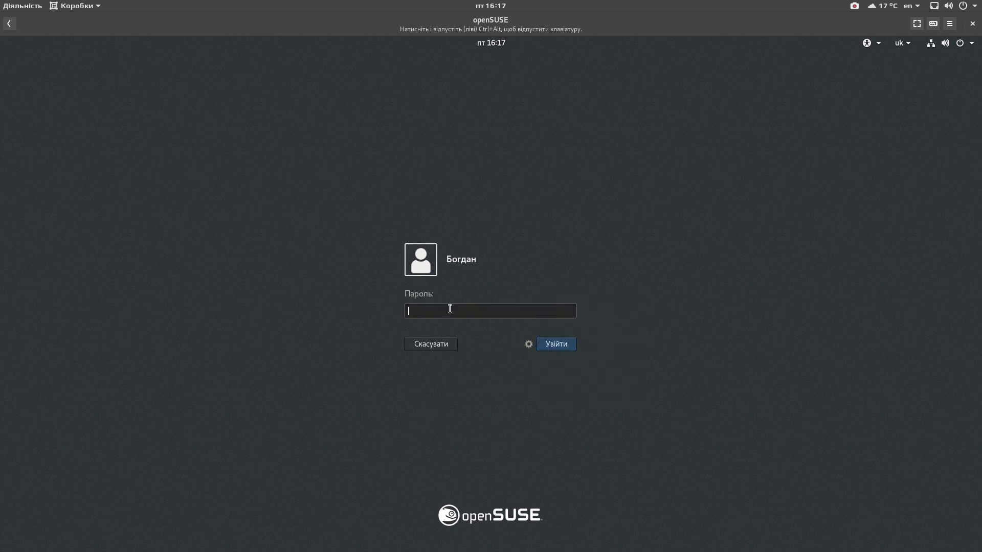
pyautogui.write('a')
pyautogui.click(563, 351)
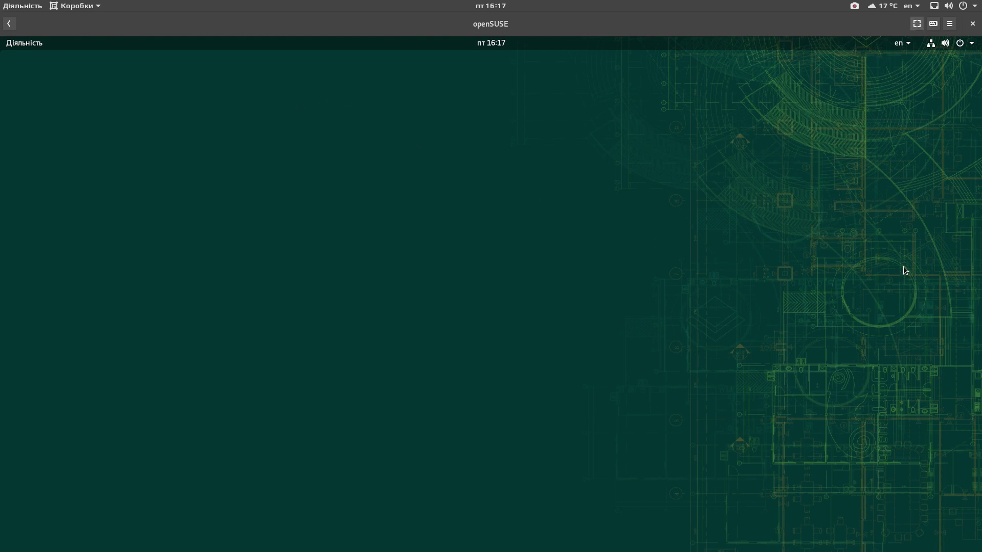
pyautogui.press('F11')
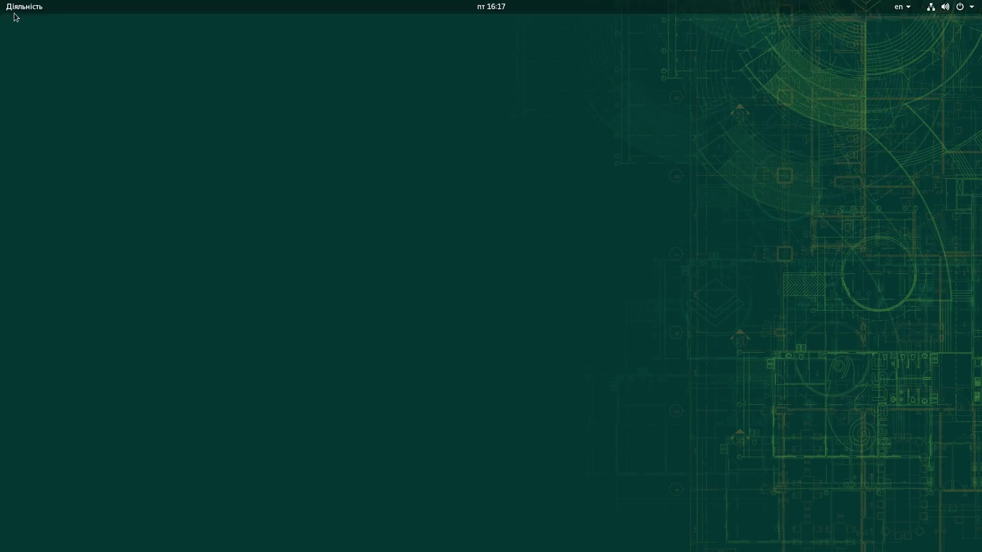
# Step: Open Files, browse Other Locations > Computer > home > user folder, then close it
pyautogui.moveTo(1, 2)
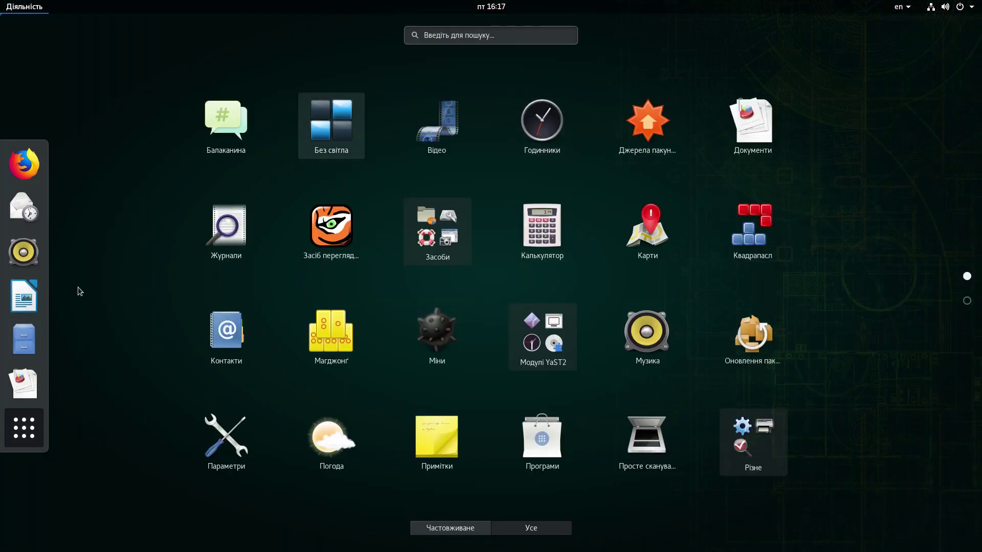
pyautogui.click(24, 351)
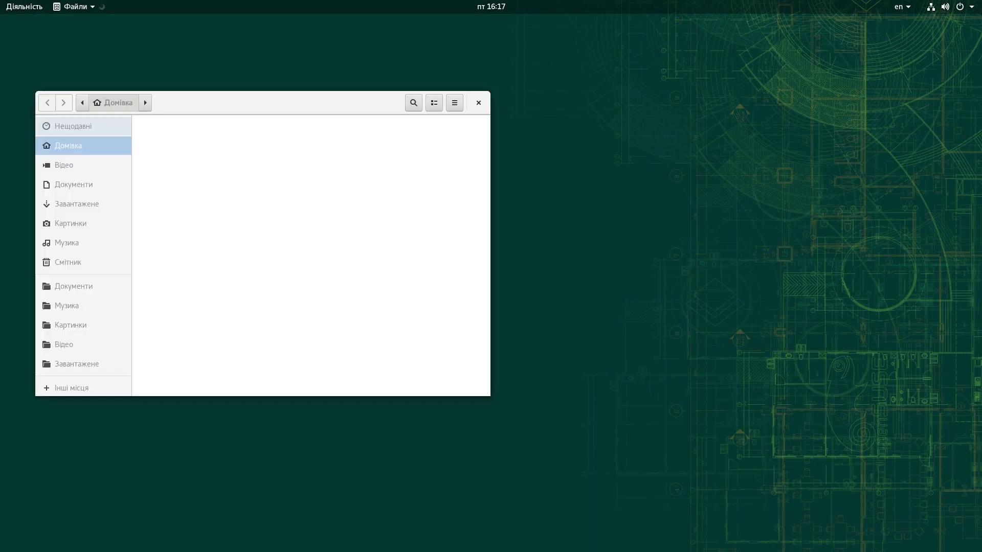
pyautogui.moveTo(213, 103); pyautogui.dragTo(451, 147)
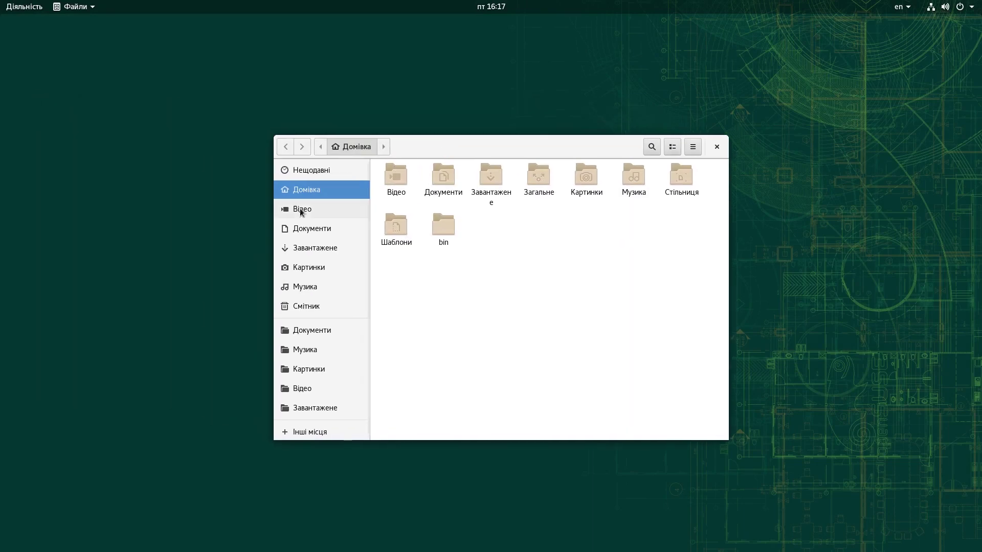
pyautogui.click(312, 432)
pyautogui.click(419, 191)
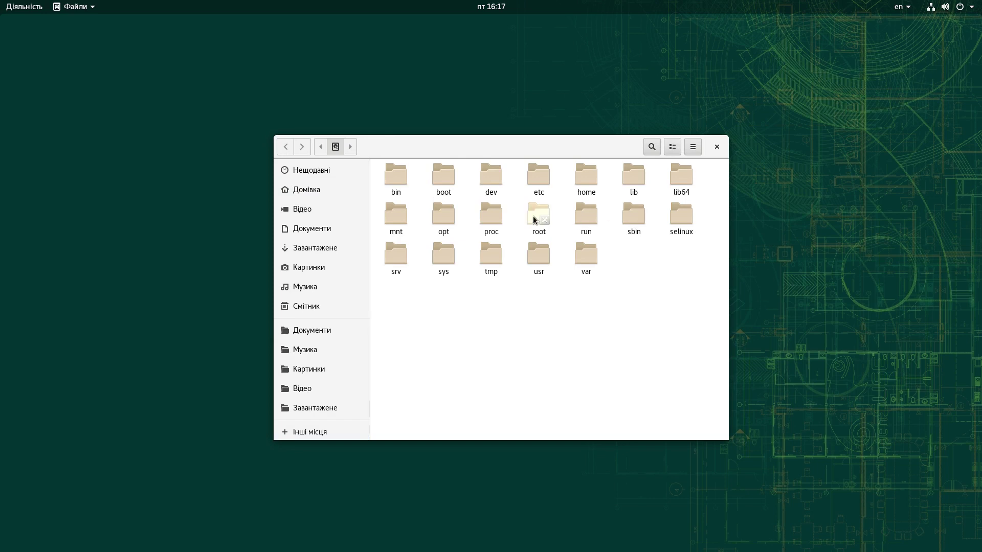
pyautogui.doubleClick(595, 181)
pyautogui.doubleClick(396, 179)
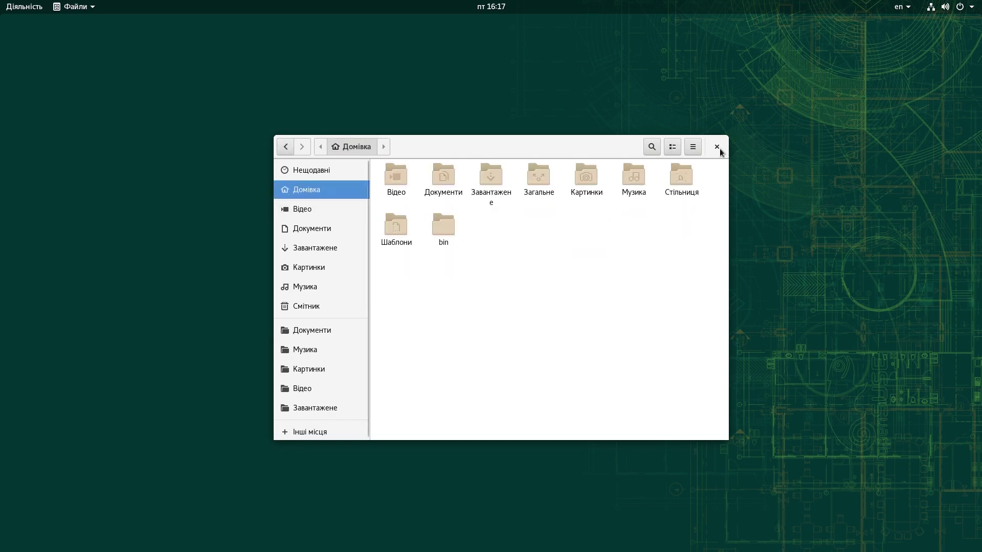
pyautogui.click(717, 147)
# Step: Launch Термінал via a 'ter' search and run whoami to show the current user
pyautogui.moveTo(0, 1)
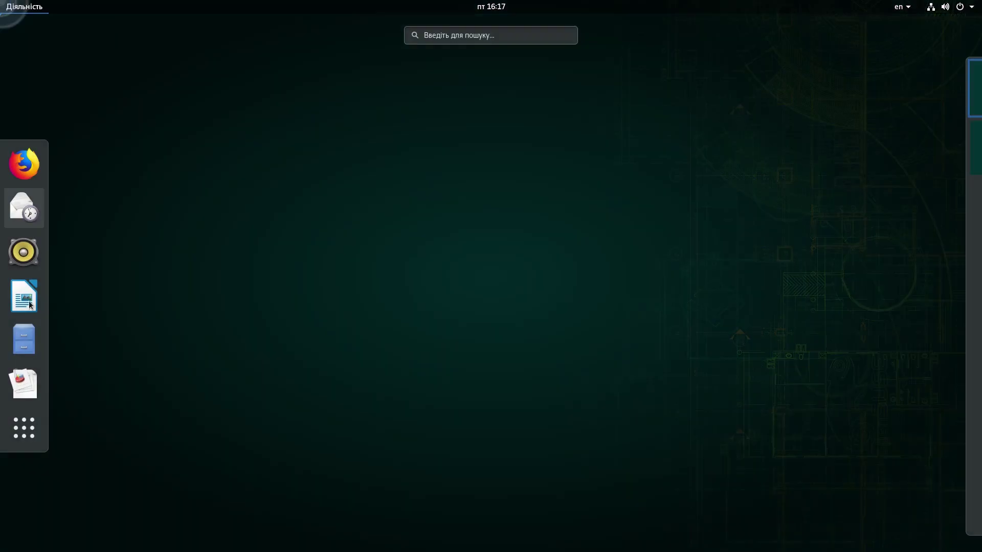
pyautogui.click(21, 445)
pyautogui.click(459, 34)
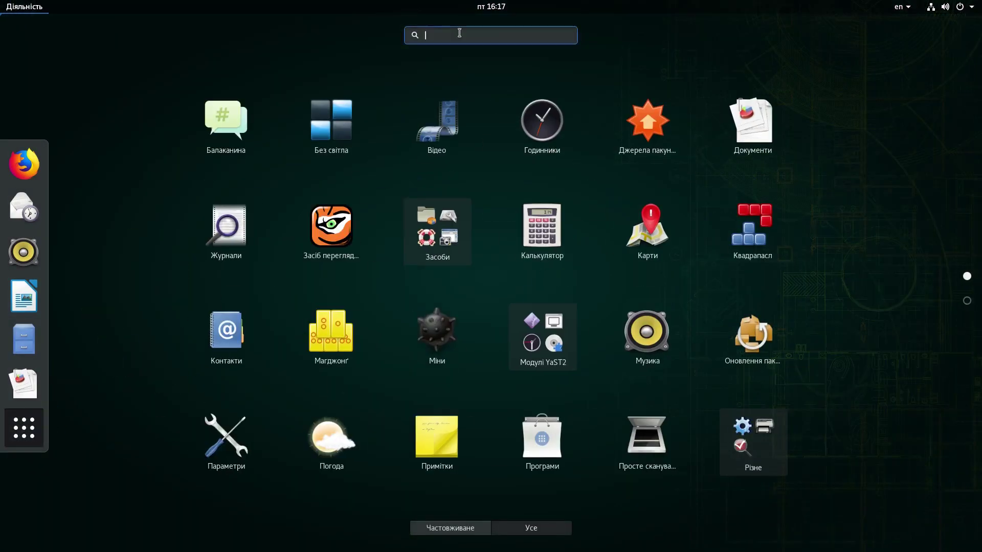
pyautogui.write('ter')
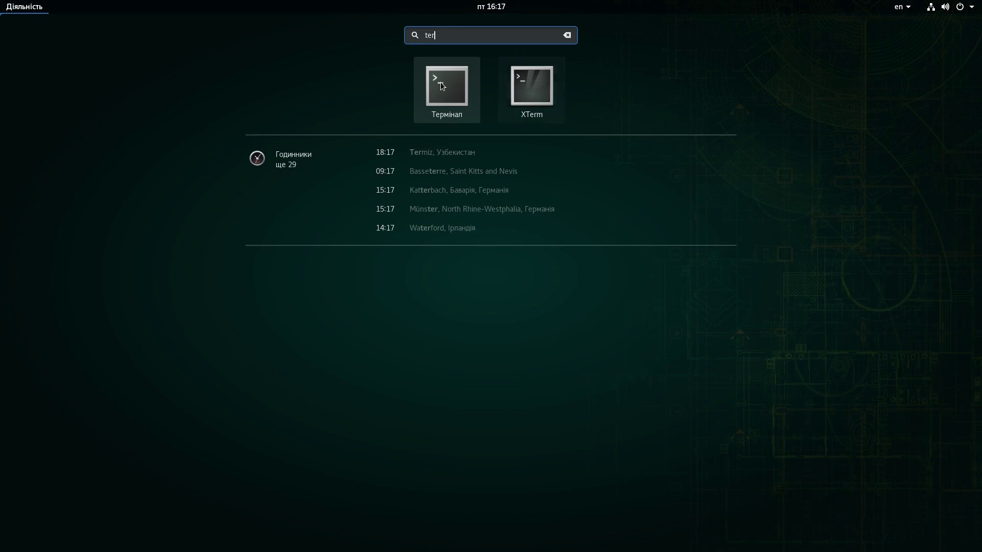
pyautogui.click(440, 82)
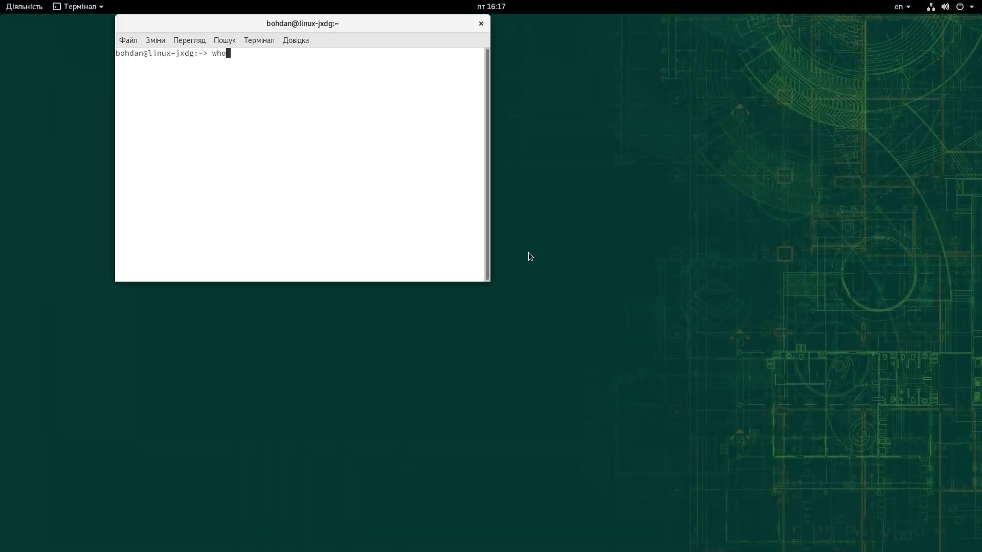
pyautogui.write('whoami')
pyautogui.press('Return')
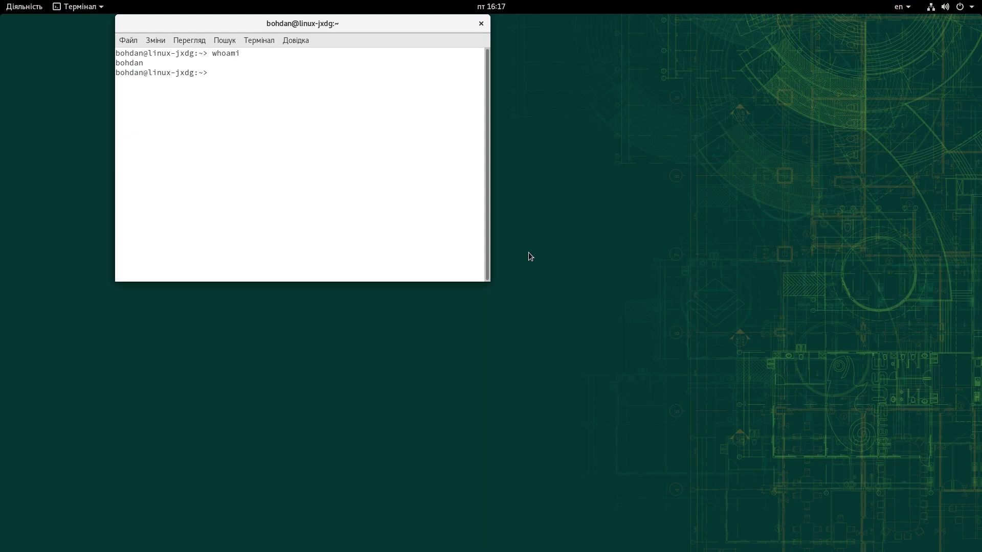
# Step: Run the thanks command, then close the terminal with Ctrl+D
pyautogui.write('thanks')
pyautogui.press('Return')
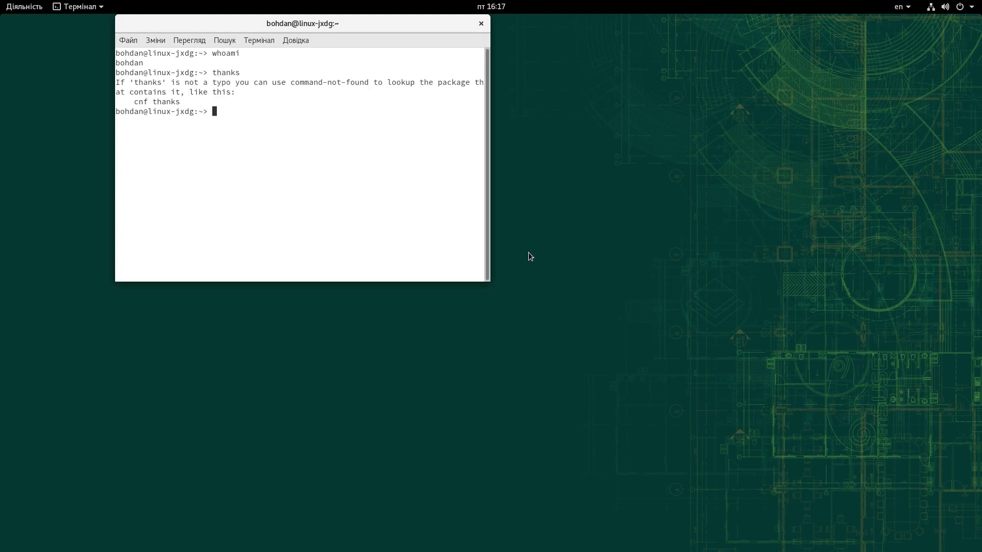
pyautogui.hotkey('ctrl', 'd')
# Step: Open Документи, view its empty Колекції and Документи lists, then close it
pyautogui.moveTo(0, 1)
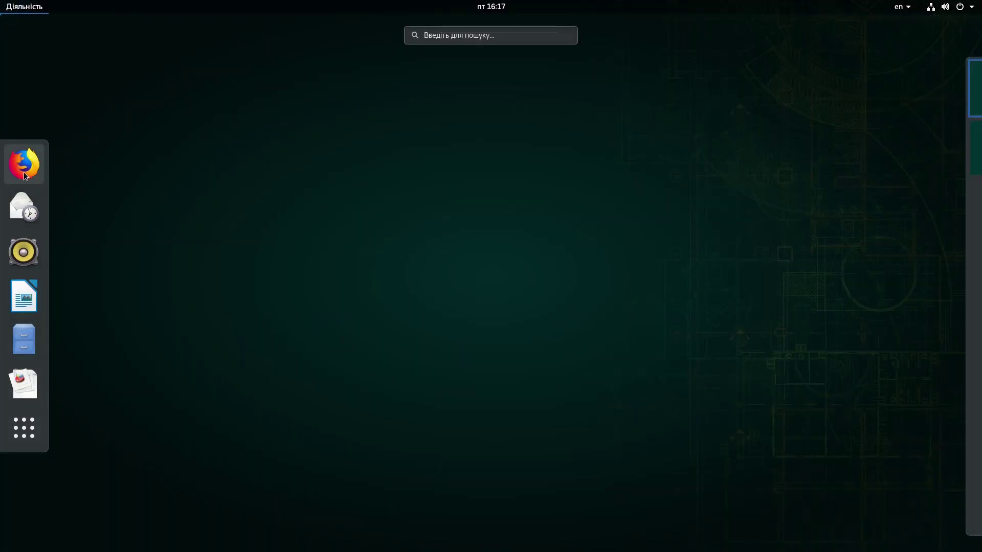
pyautogui.click(31, 432)
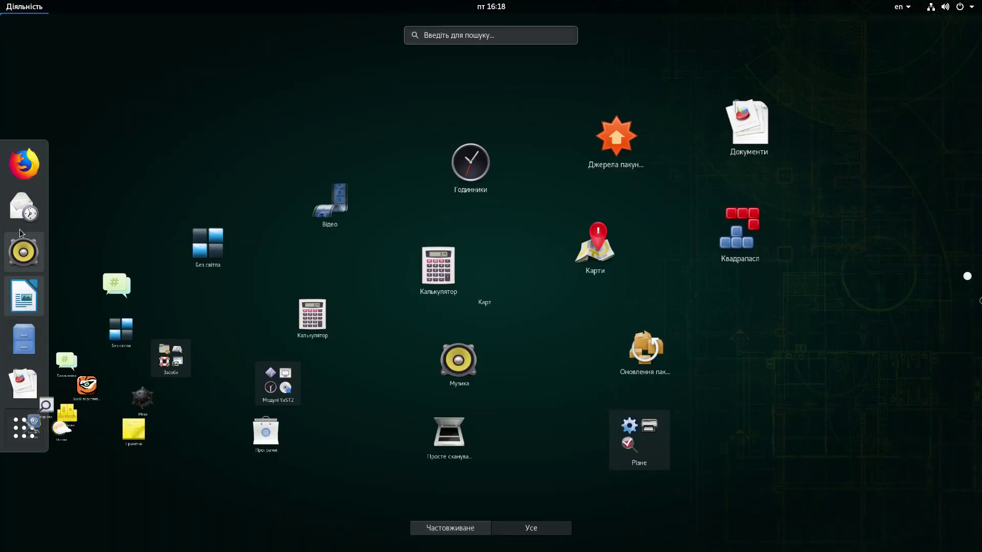
pyautogui.click(33, 380)
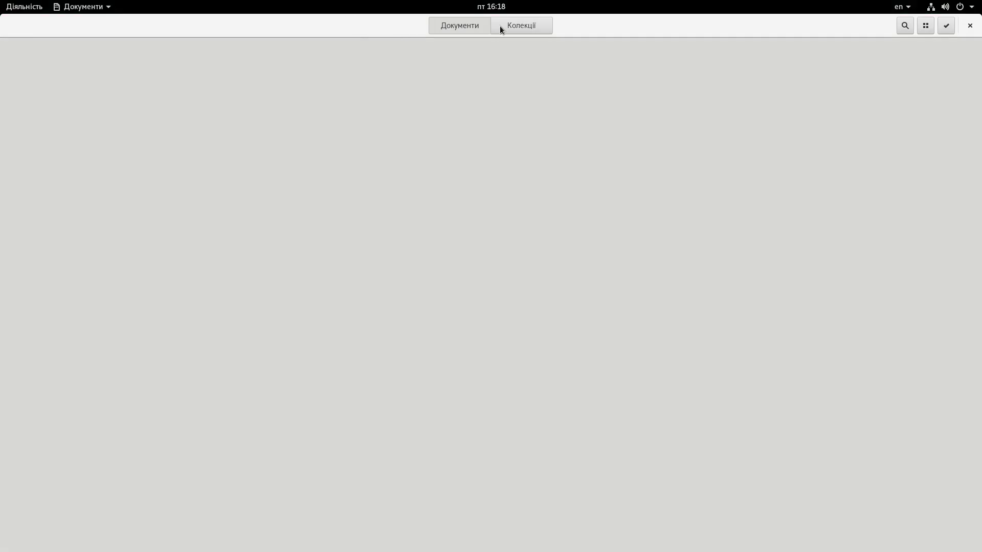
pyautogui.click(548, 27)
pyautogui.click(456, 26)
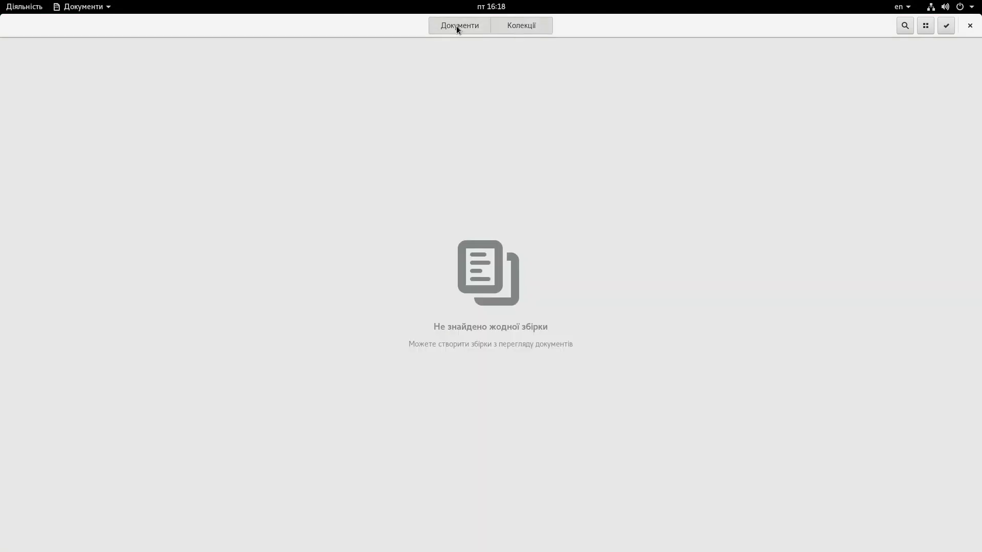
pyautogui.click(969, 25)
pyautogui.moveTo(0, 0)
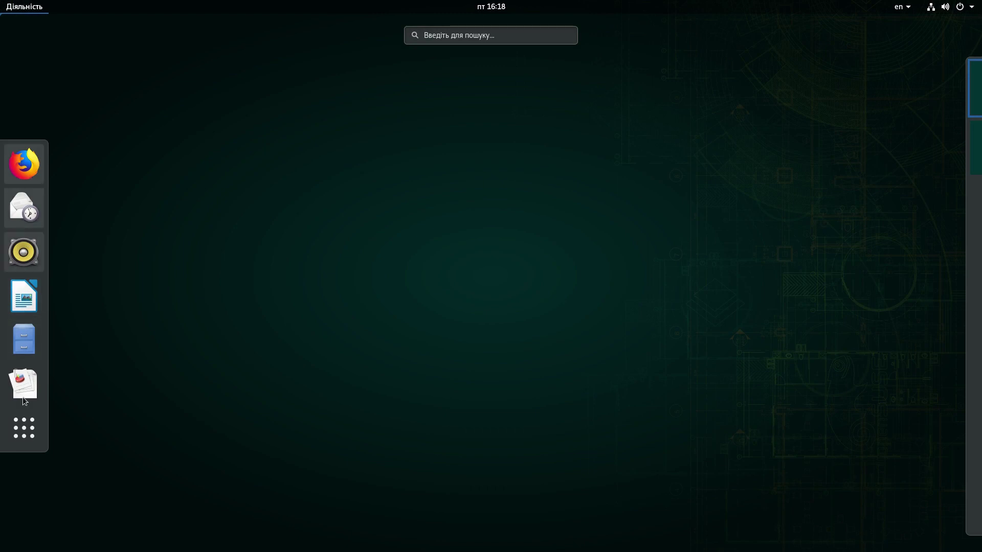
# Step: Open Джерела пакунків from the app grid, check which repositories are enabled or disabled, and close it
pyautogui.press('super+a')
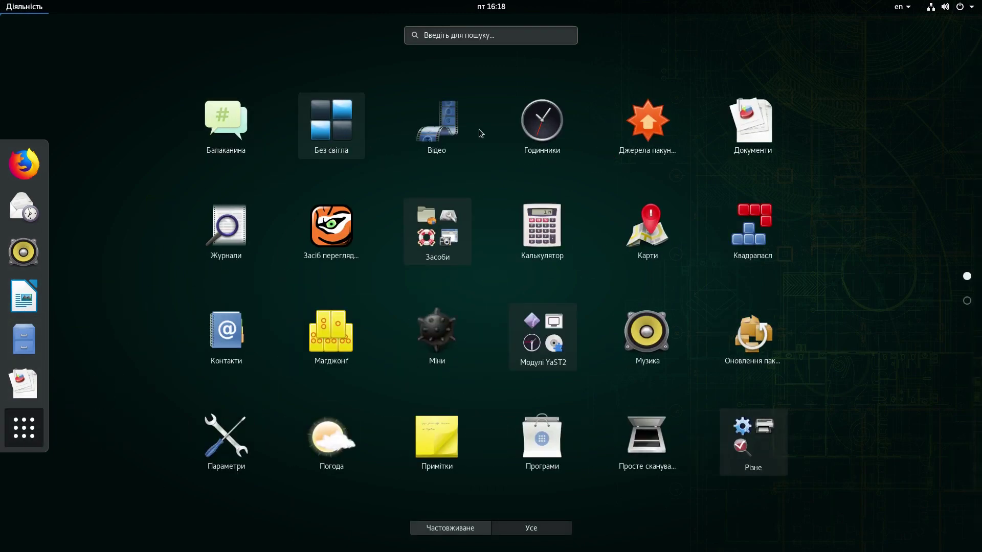
pyautogui.click(656, 137)
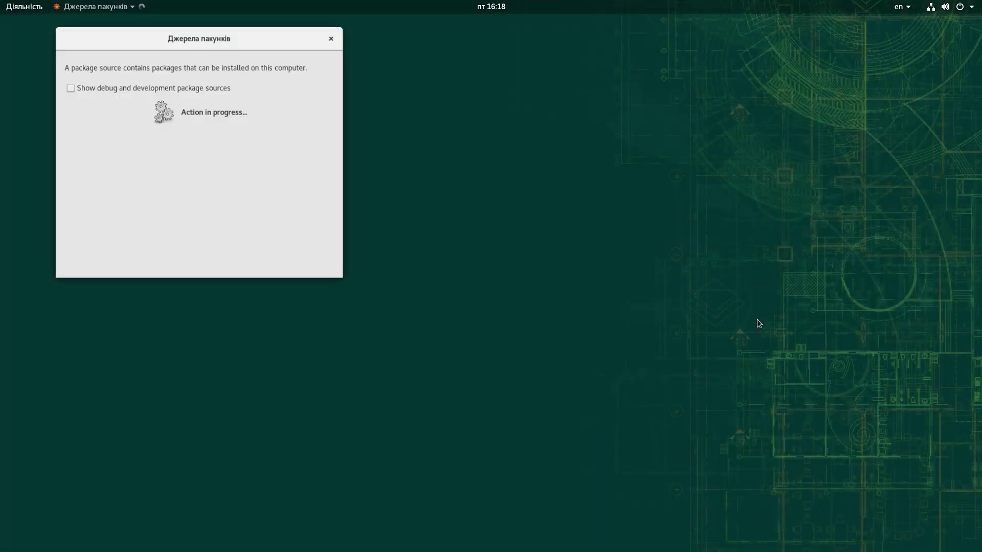
pyautogui.moveTo(241, 40); pyautogui.dragTo(428, 125)
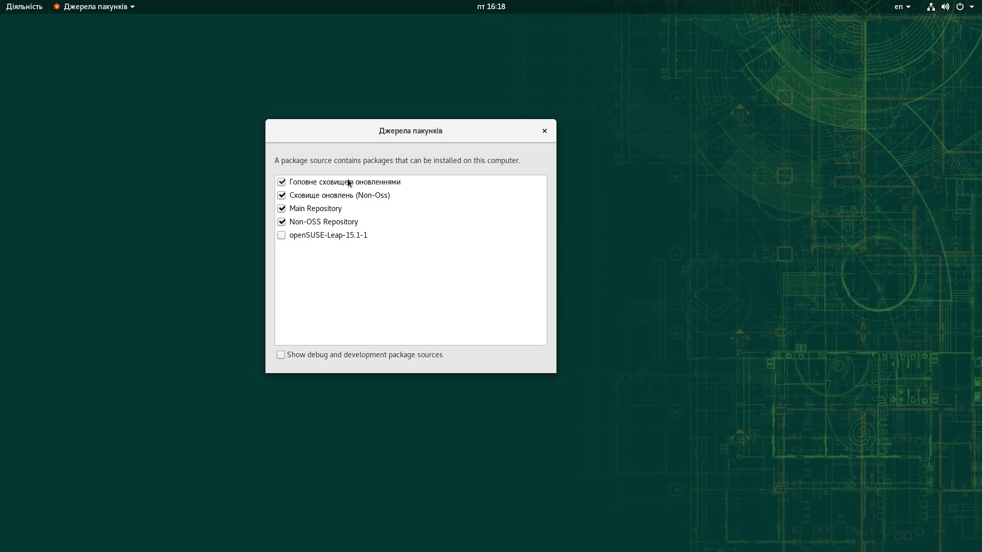
pyautogui.click(551, 127)
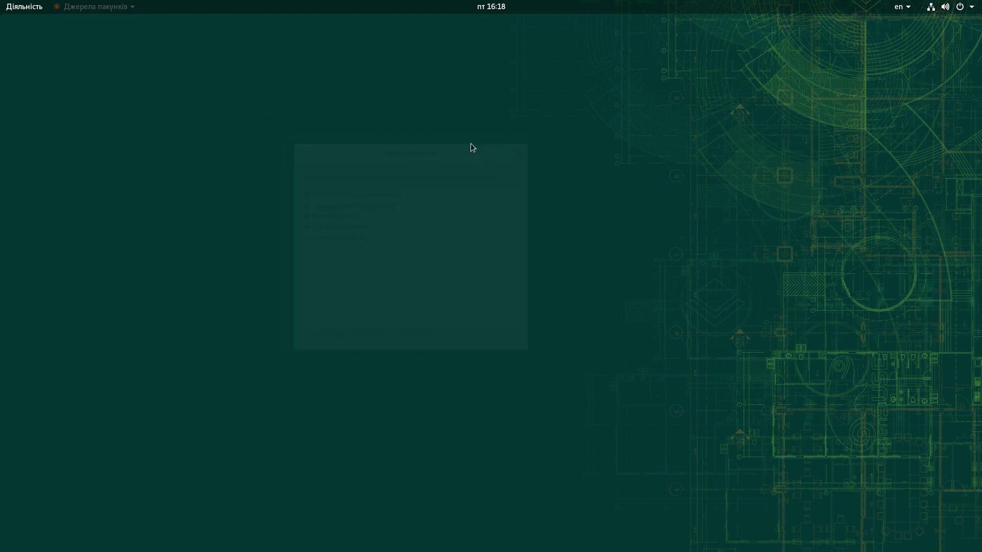
# Step: Launch TigerVNC Viewer from the app grid and cancel its empty server connection dialog
pyautogui.click(11, 9)
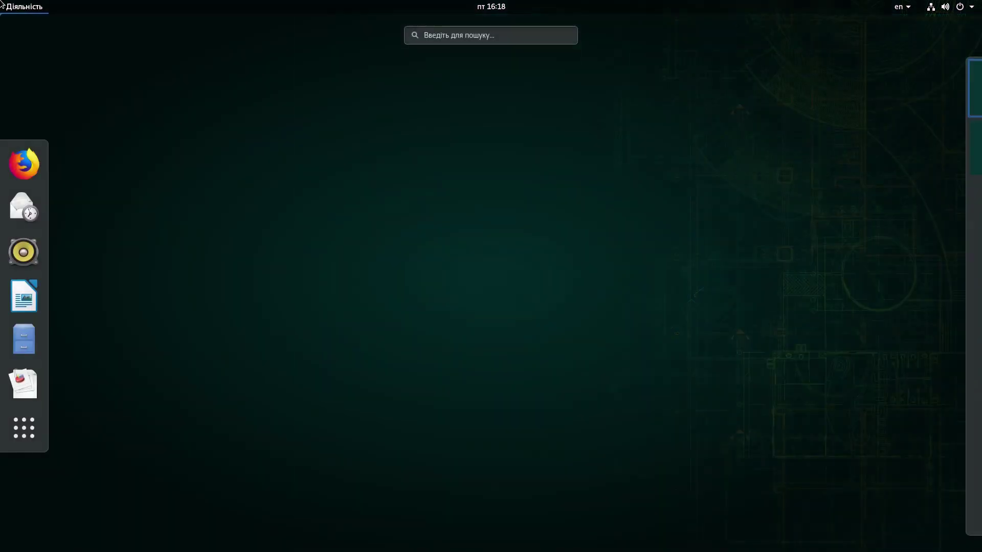
pyautogui.click(23, 428)
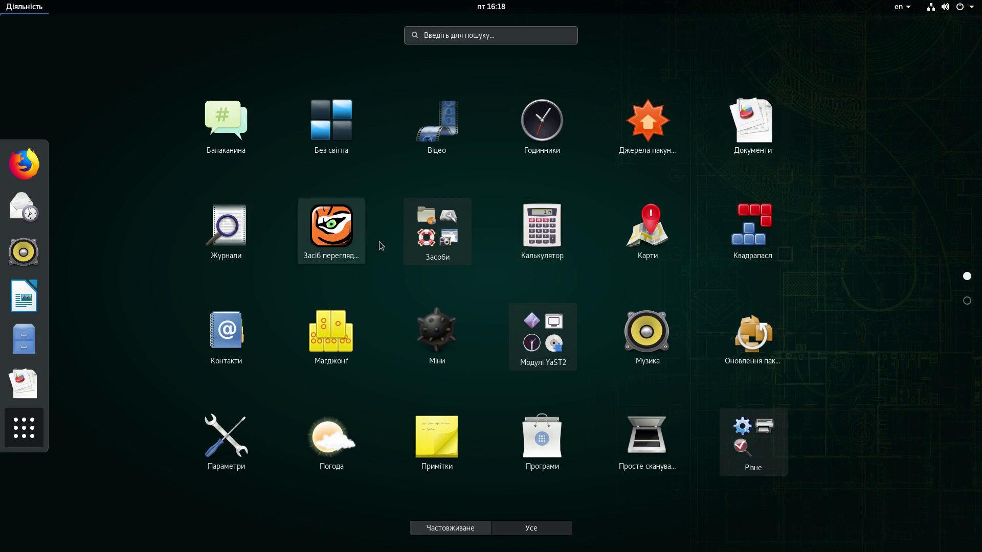
pyautogui.click(348, 232)
pyautogui.moveTo(168, 26); pyautogui.dragTo(499, 237)
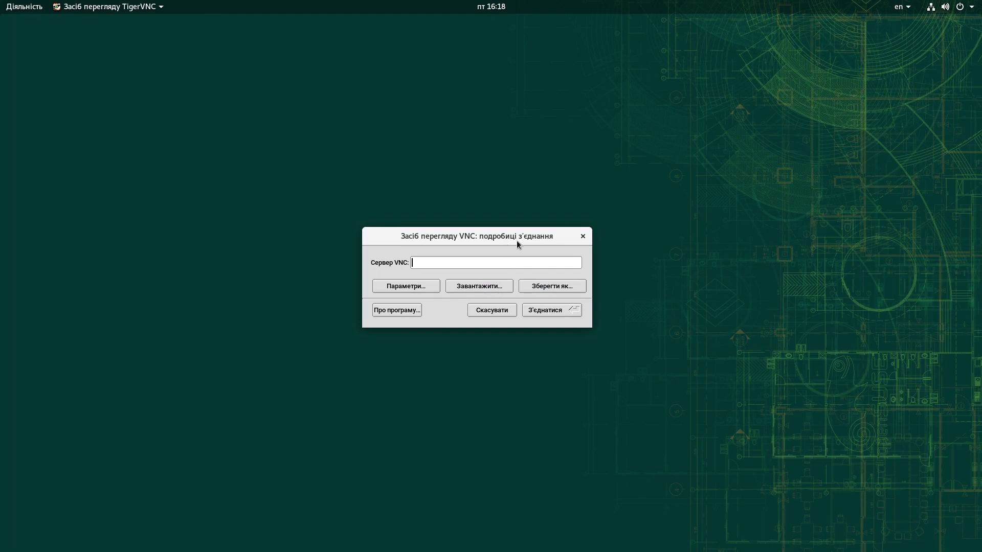
pyautogui.click(499, 313)
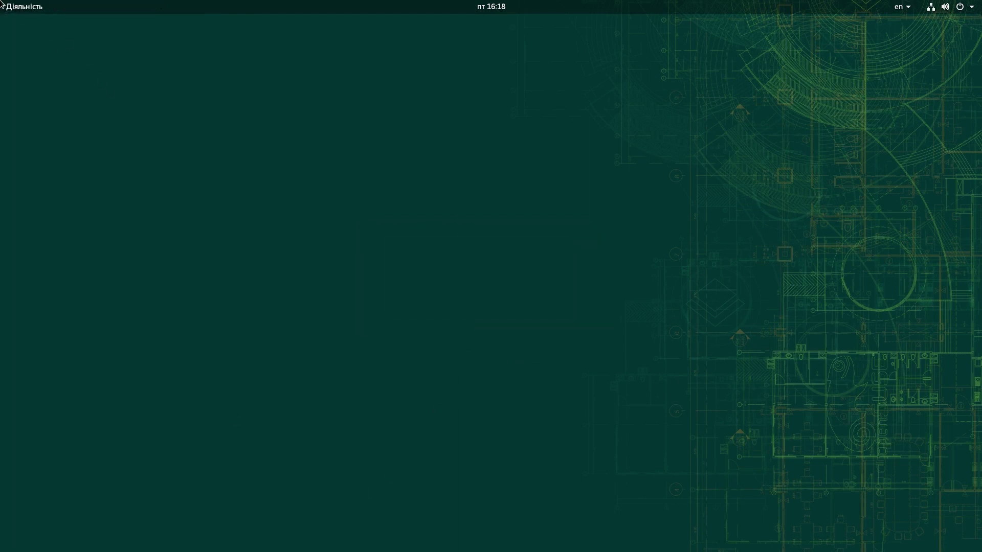
pyautogui.click(2, 5)
# Step: Launch Системний монітор from the Засоби folder and show its Resources usage graphs
pyautogui.click(24, 427)
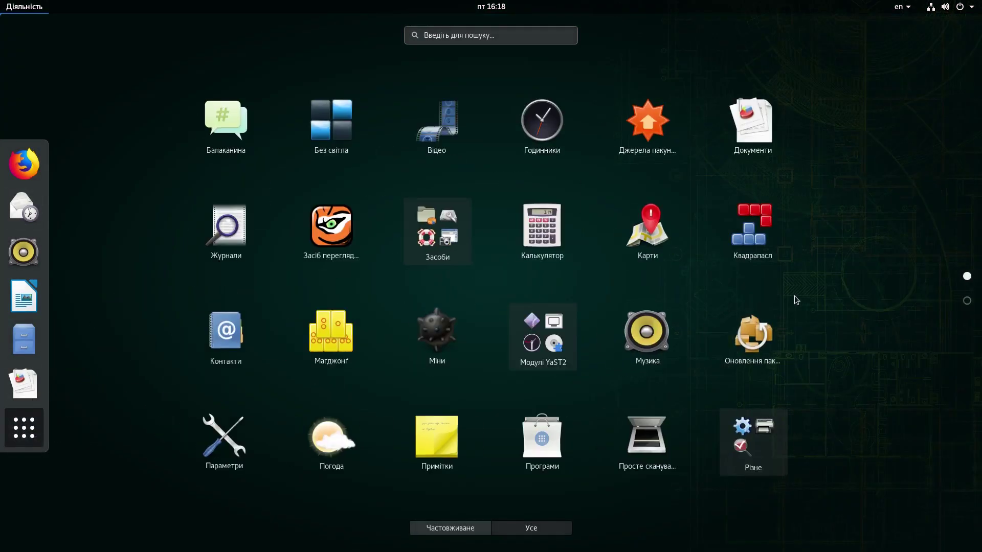
pyautogui.click(437, 231)
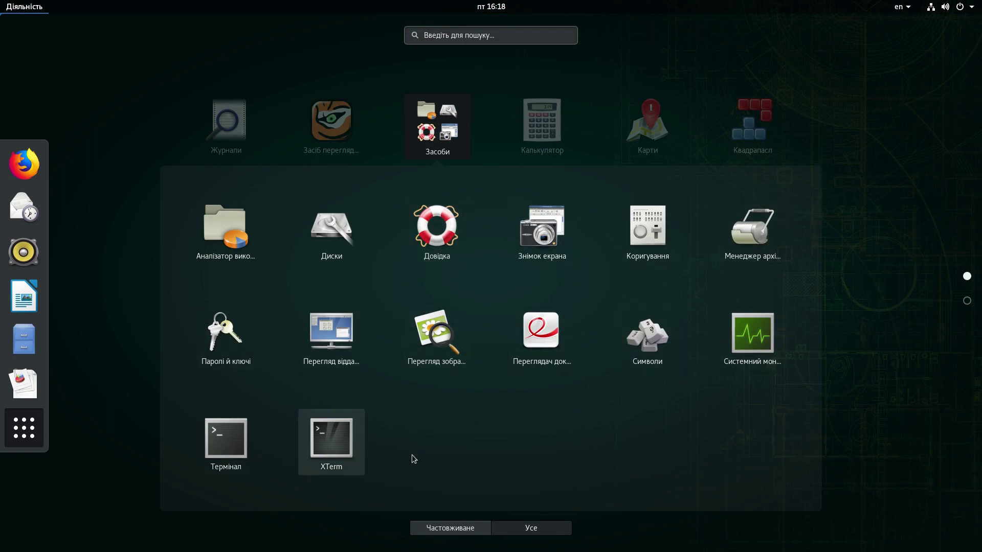
pyautogui.click(752, 333)
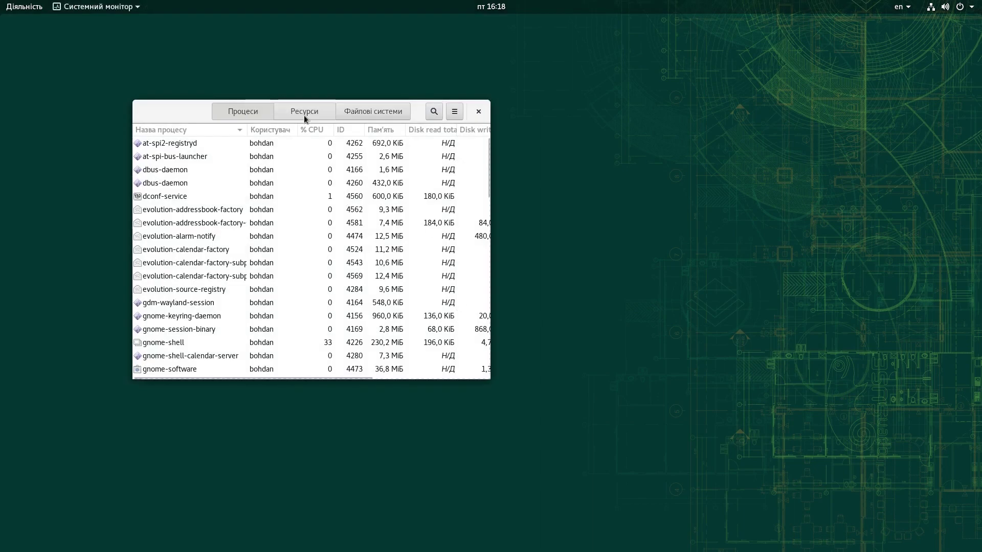
pyautogui.click(304, 115)
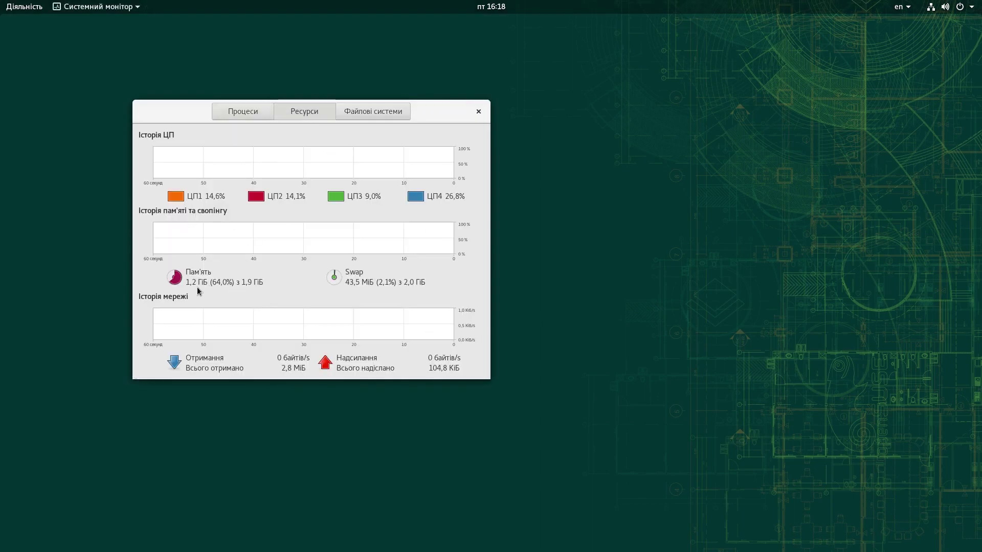
# Step: Close System Monitor, run Оновлення пакунків, and dismiss the 'Всі пакунки оновлено' notice
pyautogui.click(478, 111)
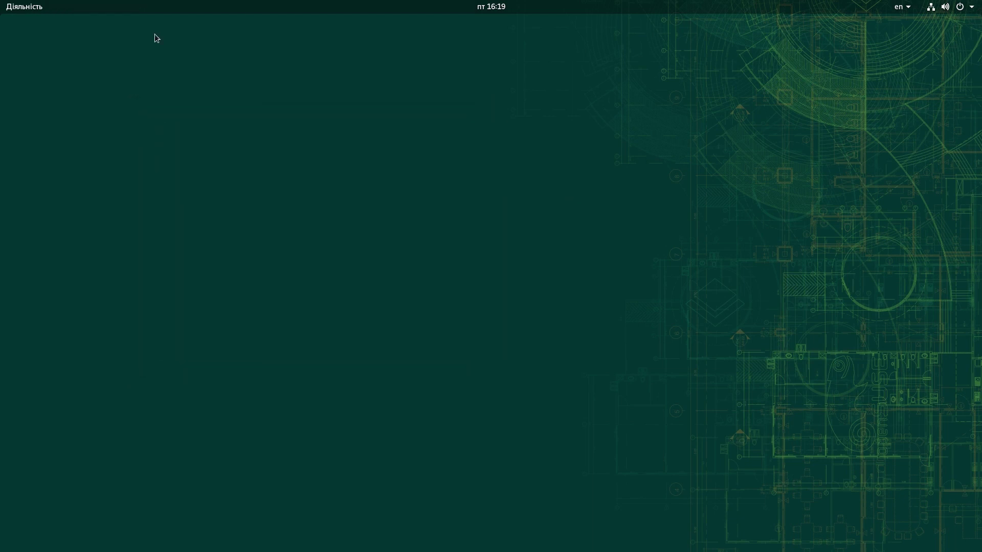
pyautogui.moveTo(2, 6)
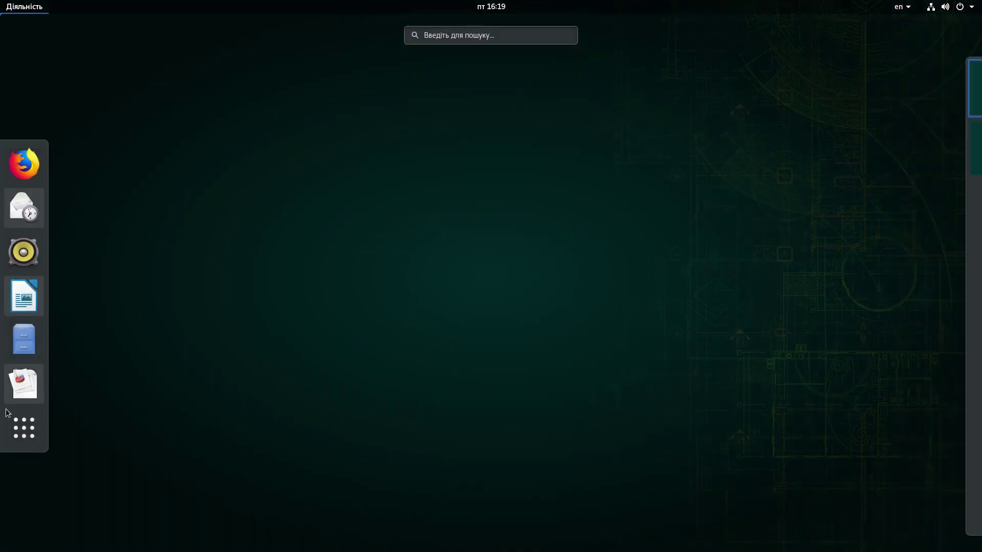
pyautogui.click(24, 427)
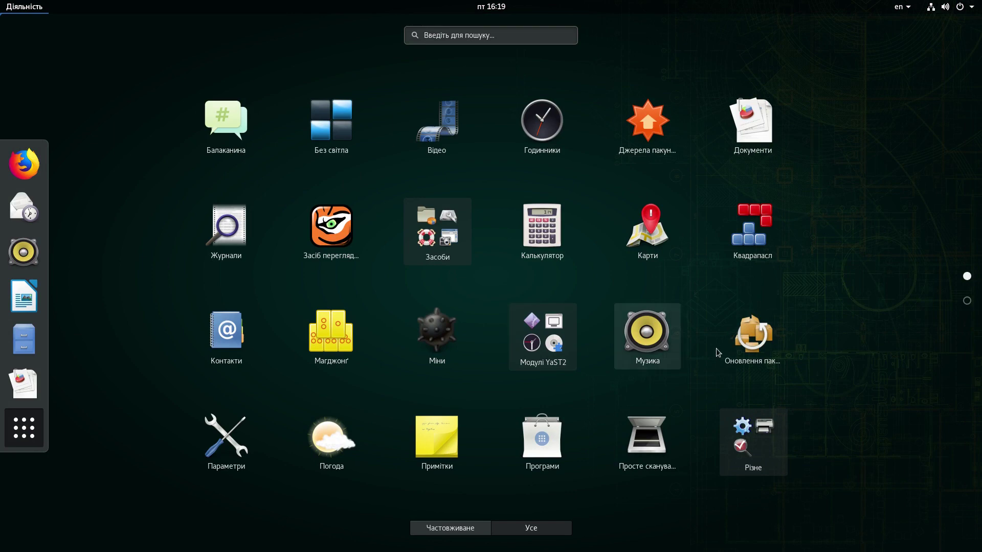
pyautogui.click(752, 335)
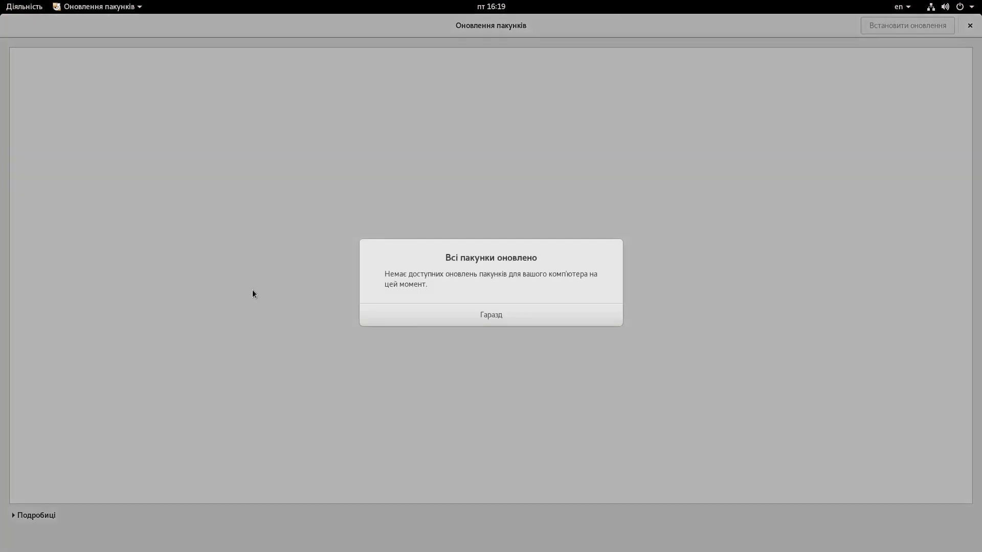
pyautogui.click(465, 316)
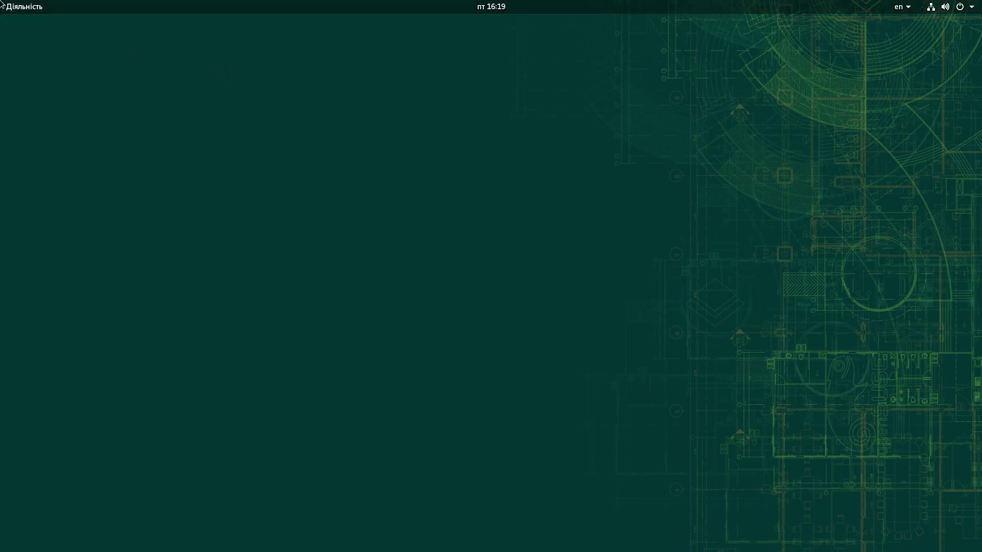
# Step: Look through the Модулі YaST2 folder and the second app page, then launch GIMP
pyautogui.moveTo(1, 1)
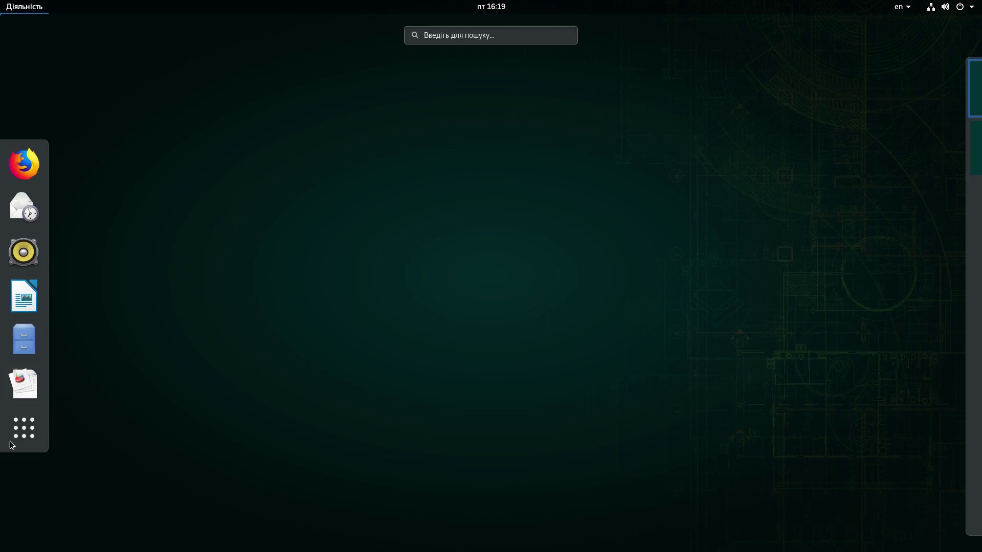
pyautogui.click(24, 429)
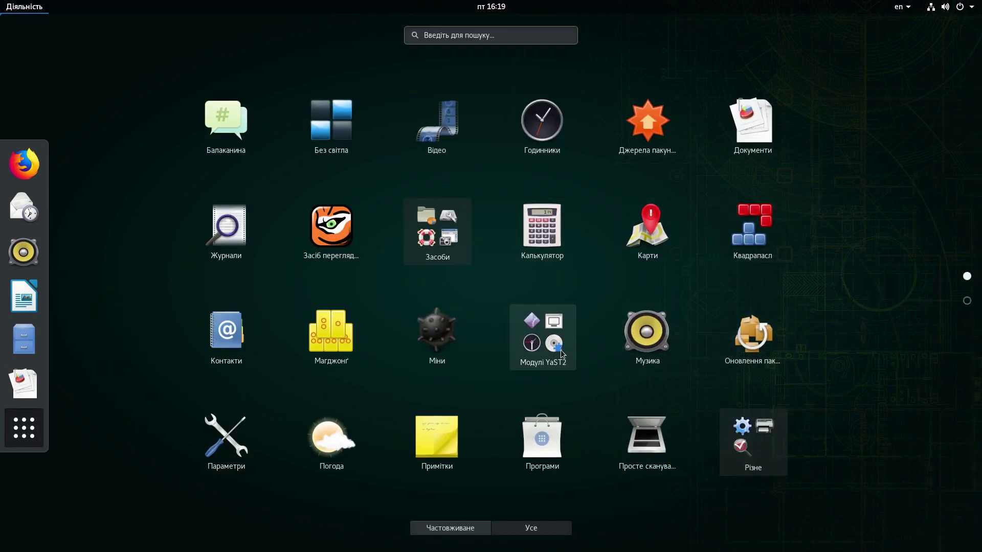
pyautogui.click(544, 366)
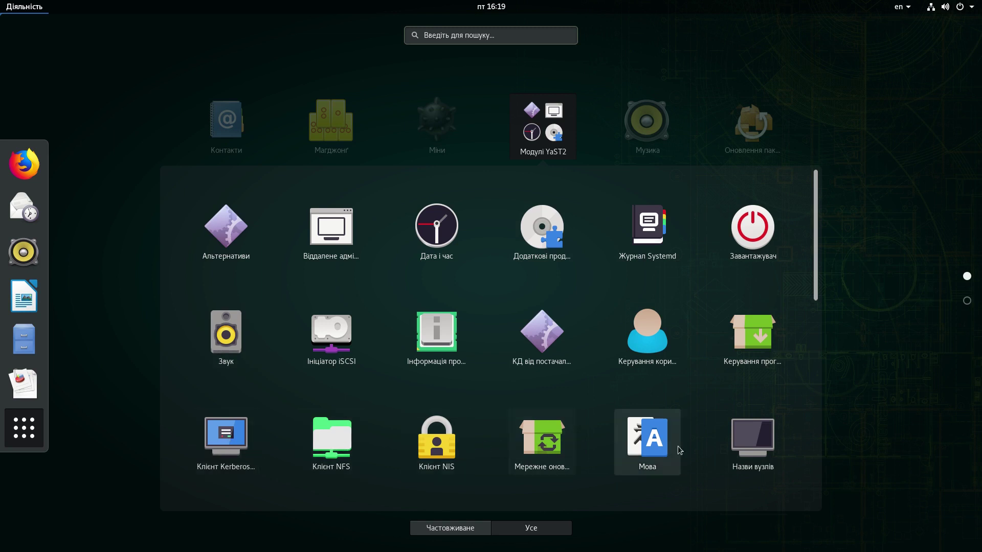
pyautogui.click(531, 135)
pyautogui.scroll(-1, 665, 335)
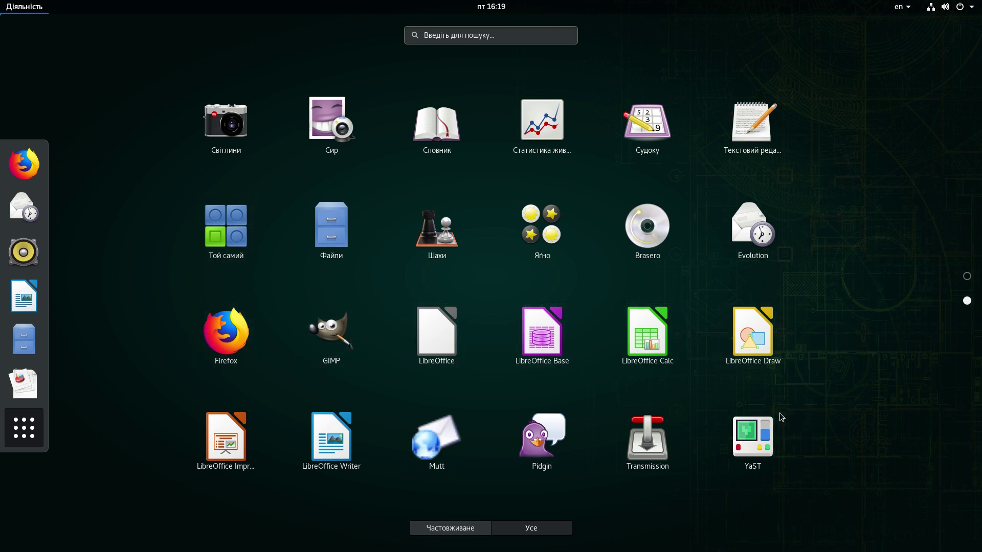
pyautogui.click(312, 348)
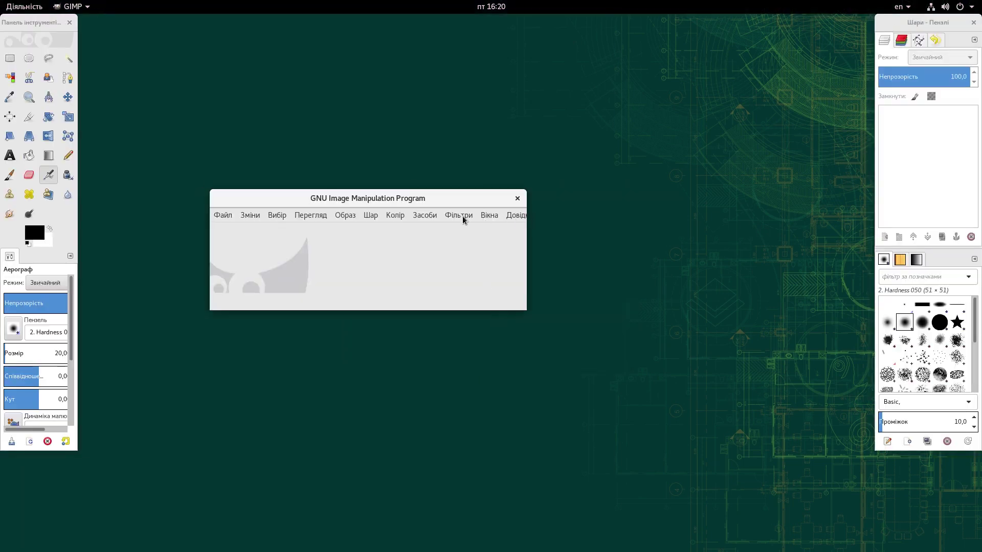
# Step: Switch GIMP to single-window mode and maximise it to fill the screen
pyautogui.click(423, 221)
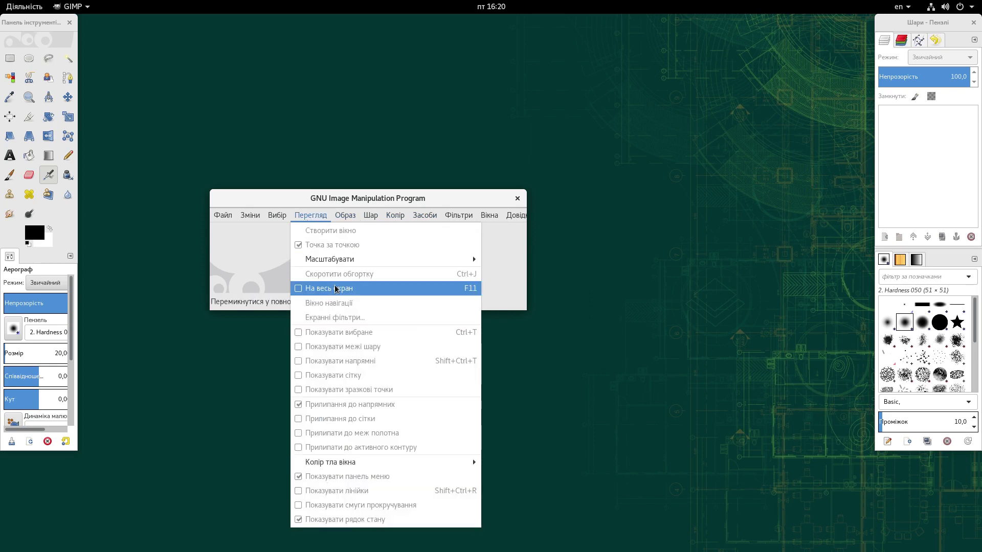
pyautogui.moveTo(432, 217)
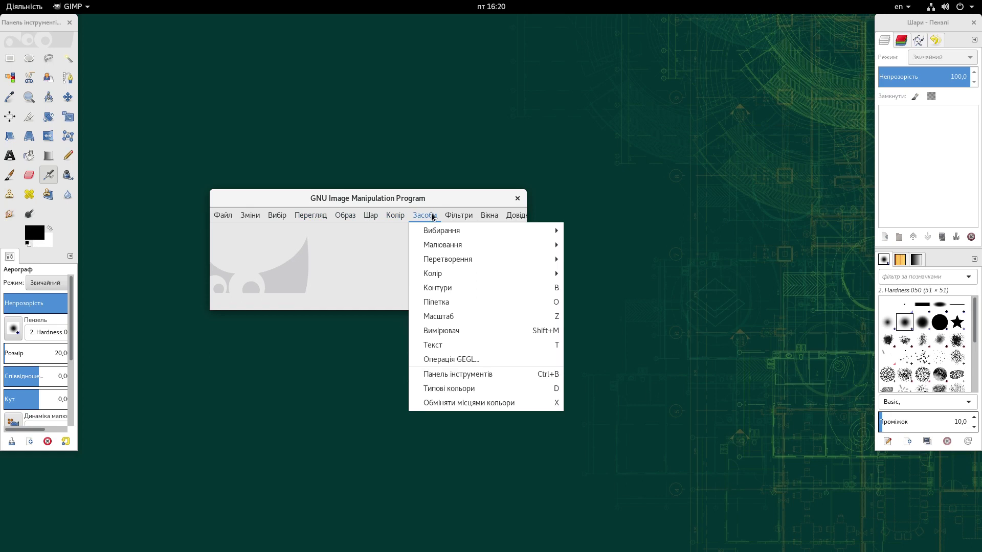
pyautogui.moveTo(491, 216)
pyautogui.click(506, 316)
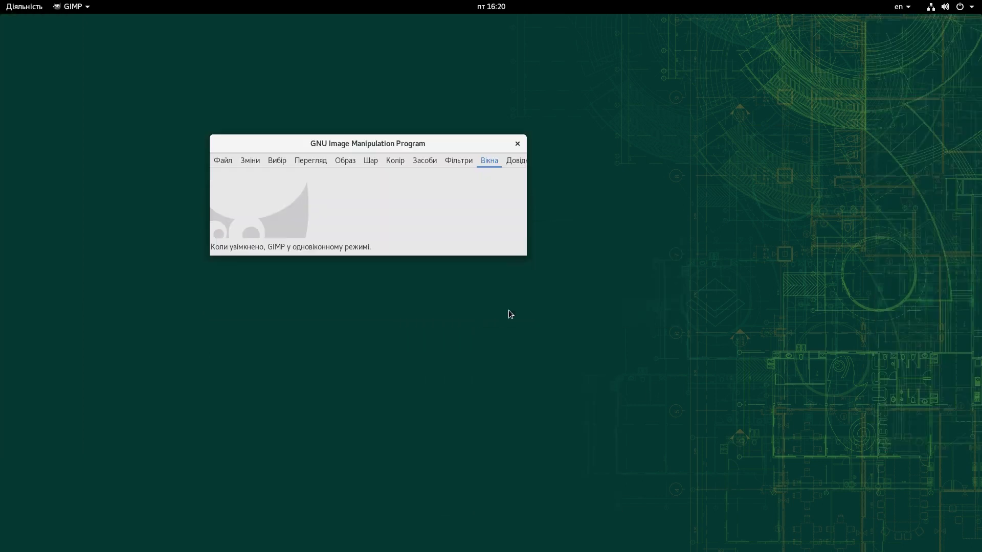
pyautogui.moveTo(473, 143); pyautogui.dragTo(392, 11)
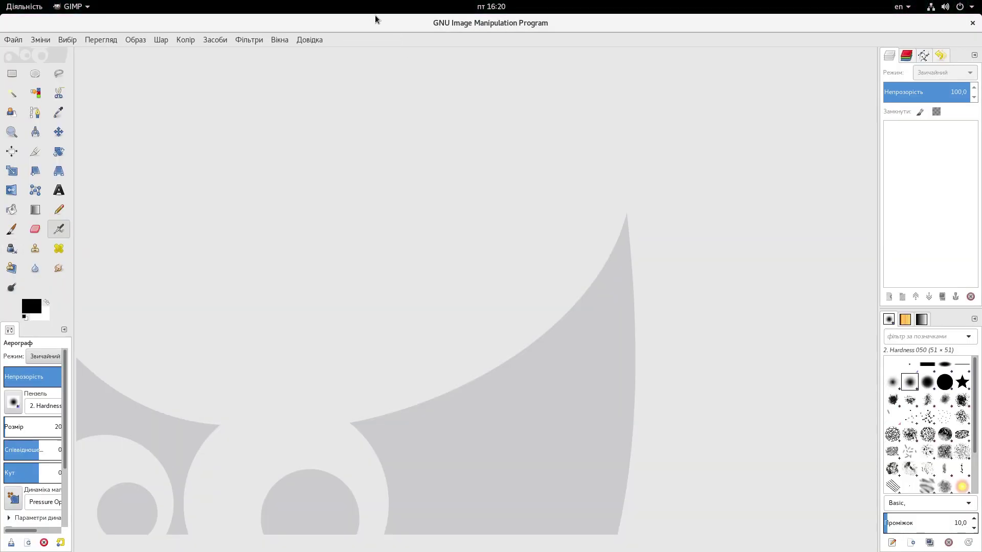
# Step: Check GIMP's About dialog for version 2.8.22, close it, and quit GIMP
pyautogui.click(307, 39)
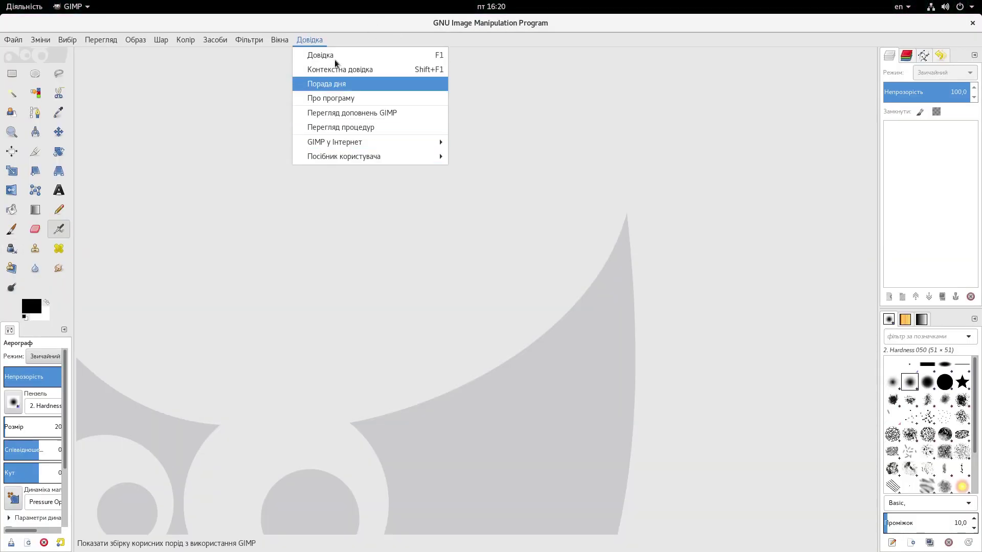
pyautogui.click(344, 98)
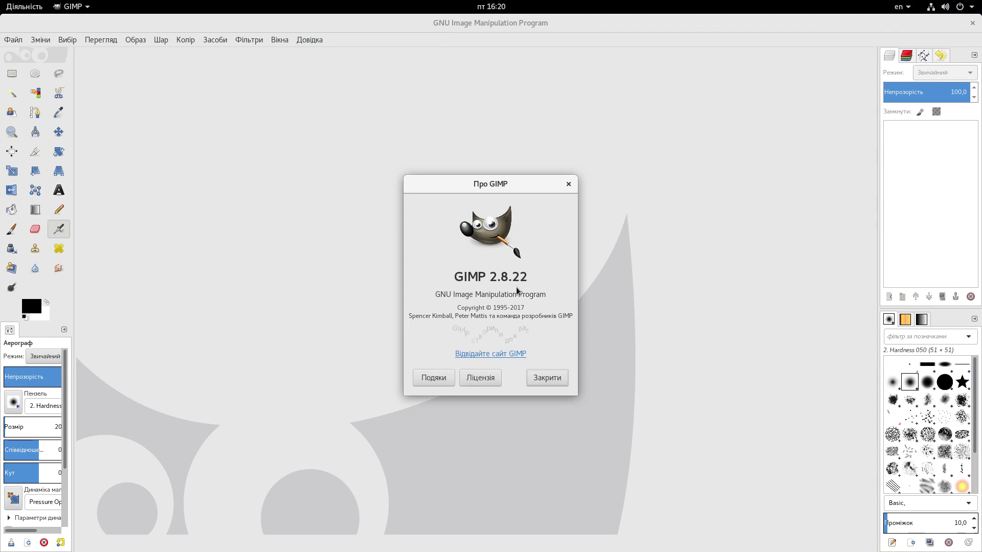
pyautogui.click(568, 184)
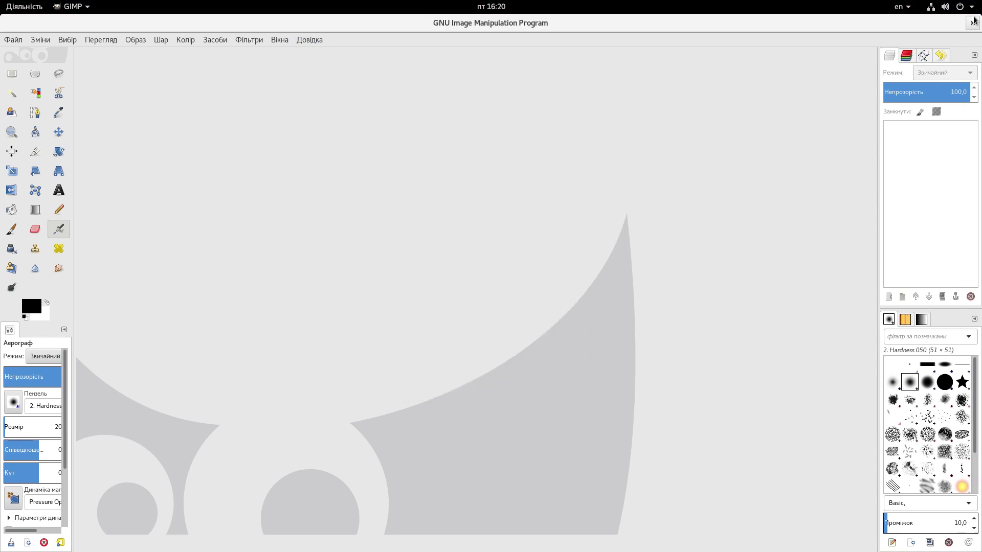
pyautogui.click(972, 22)
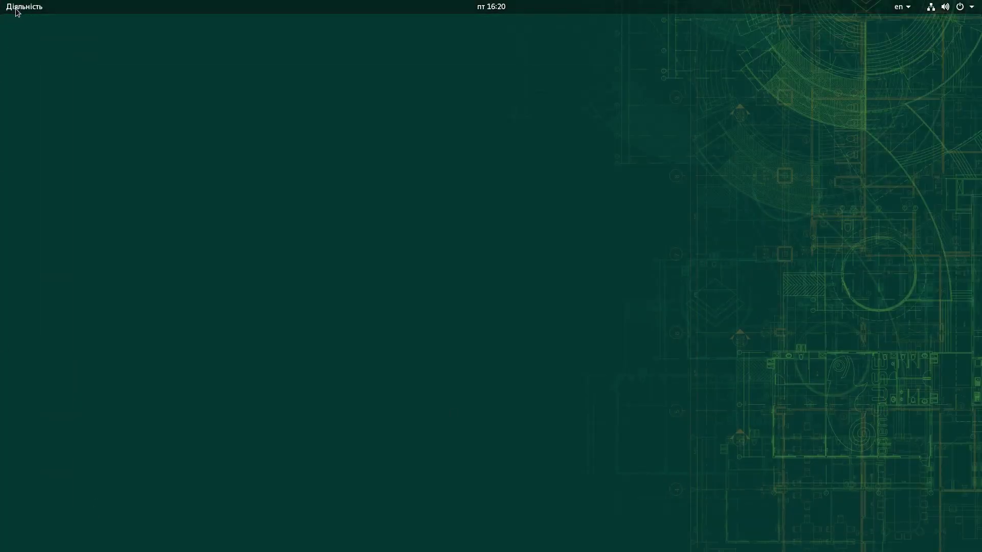
# Step: Launch LibreOffice Writer and select the 6.1.3.2 version line in its About dialog
pyautogui.click(17, 11)
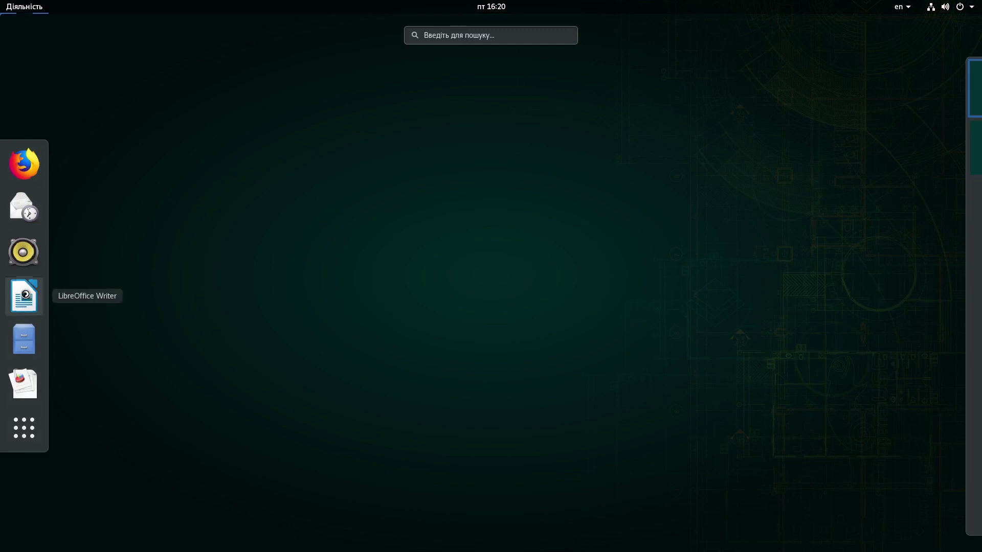
pyautogui.click(24, 296)
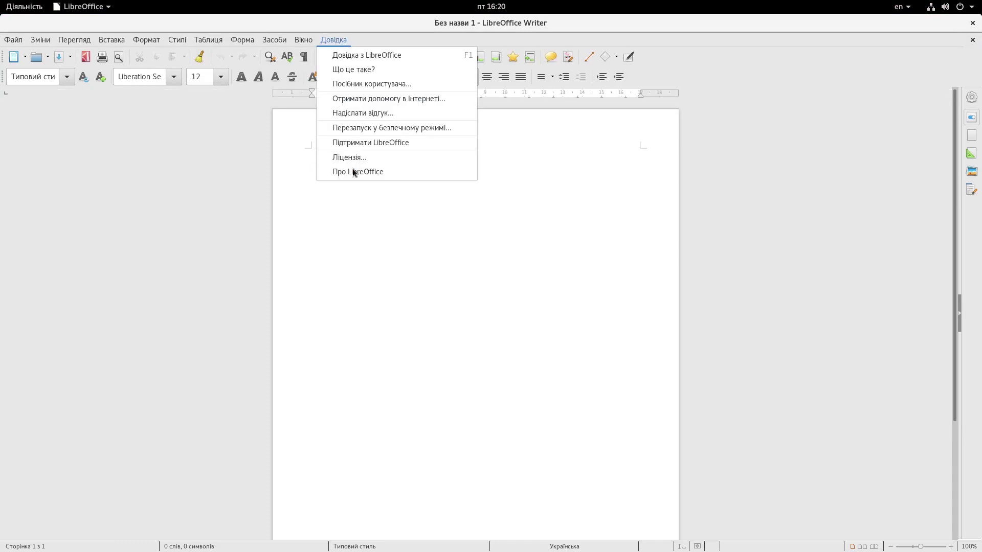
pyautogui.click(353, 171)
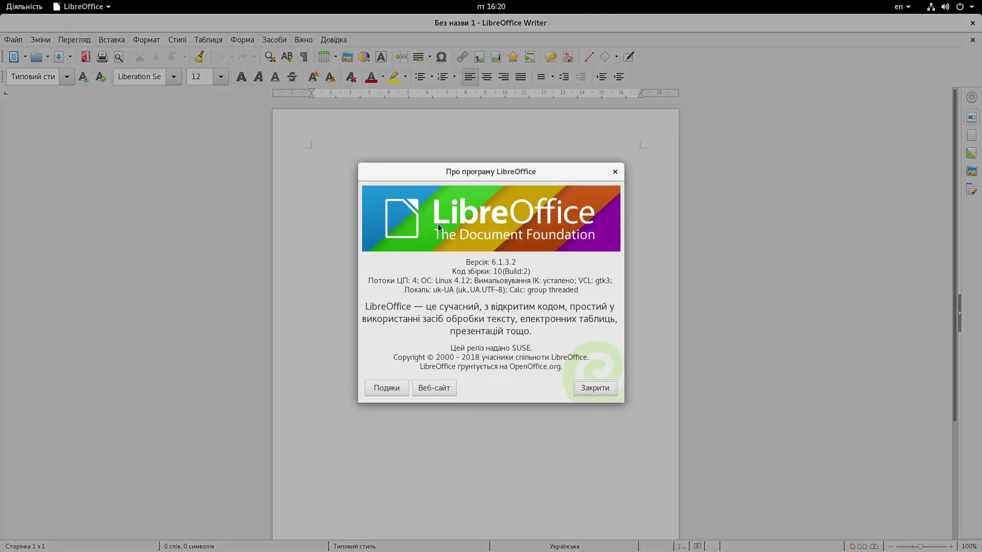
pyautogui.moveTo(466, 262); pyautogui.dragTo(522, 265)
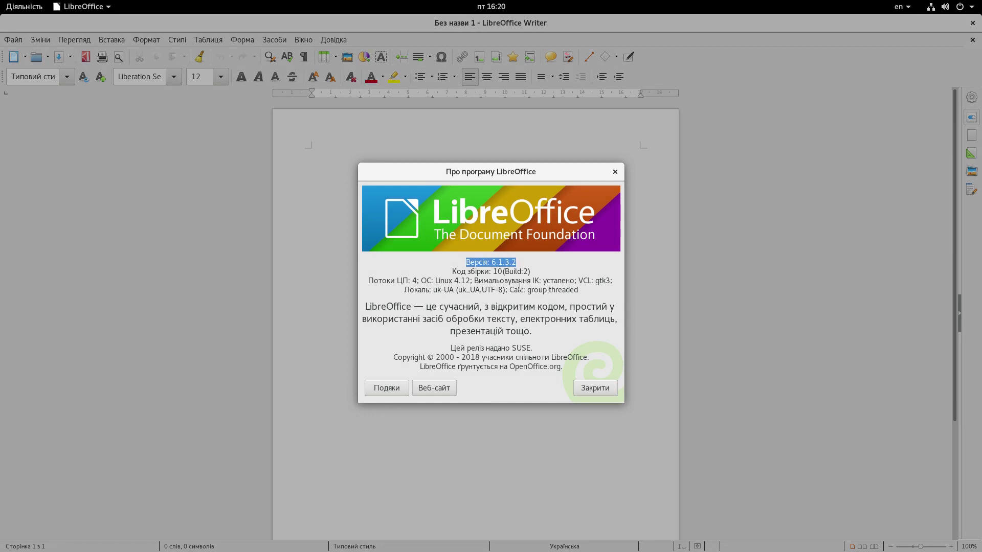
# Step: Close the About dialog and Writer, returning to the Activities overview
pyautogui.click(578, 287)
pyautogui.click(606, 393)
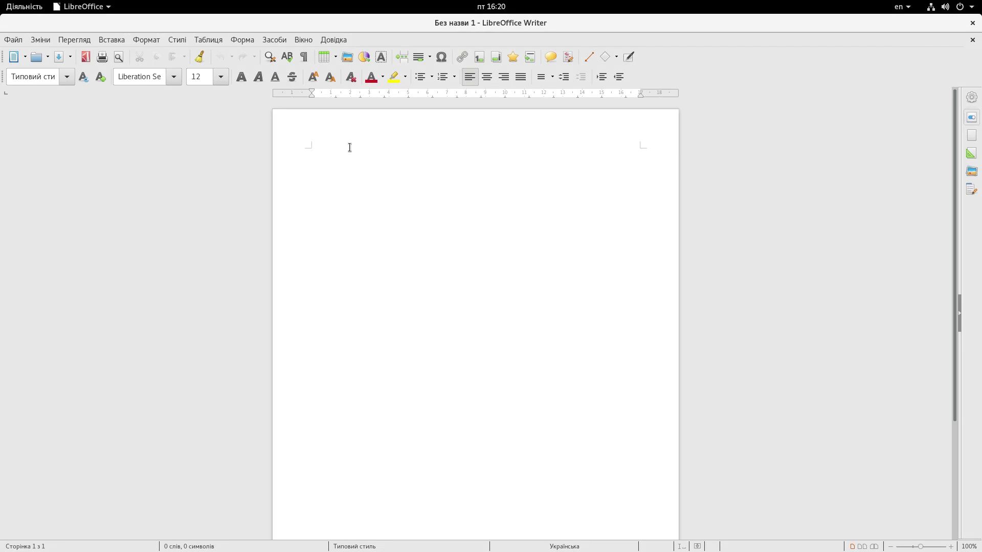
pyautogui.click(972, 23)
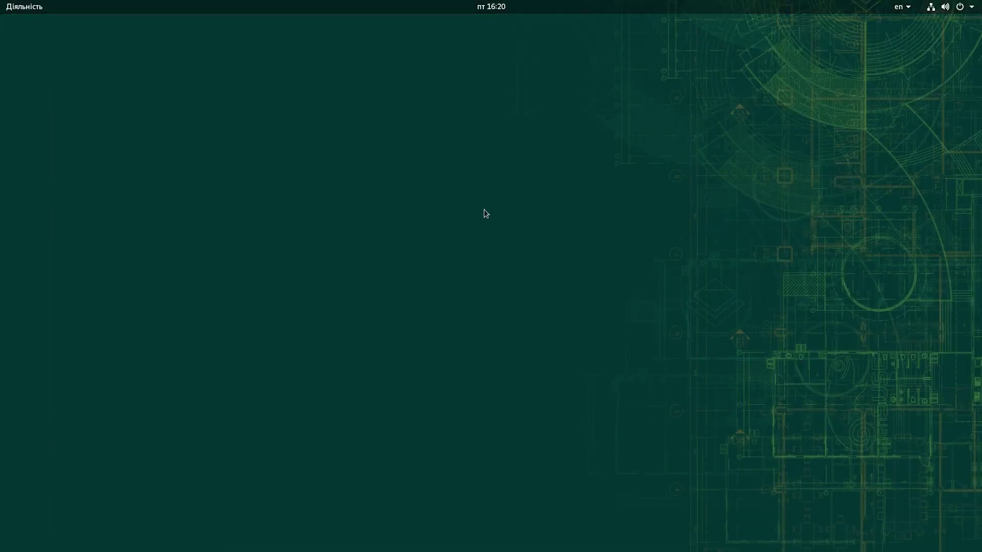
pyautogui.press('super')
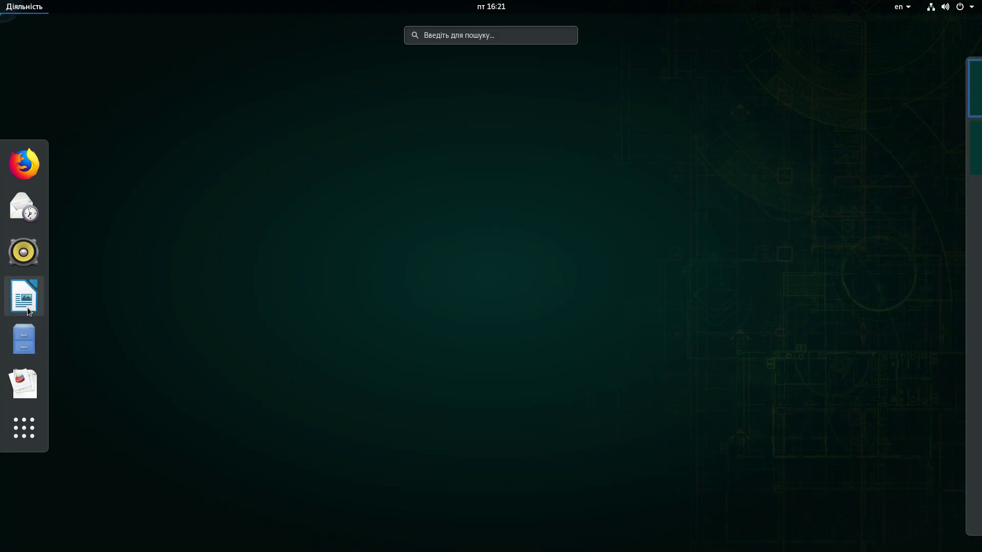
# Step: Reopen Writer, view Extension Manager listing only the English spelling dictionaries, then close Writer
pyautogui.click(23, 296)
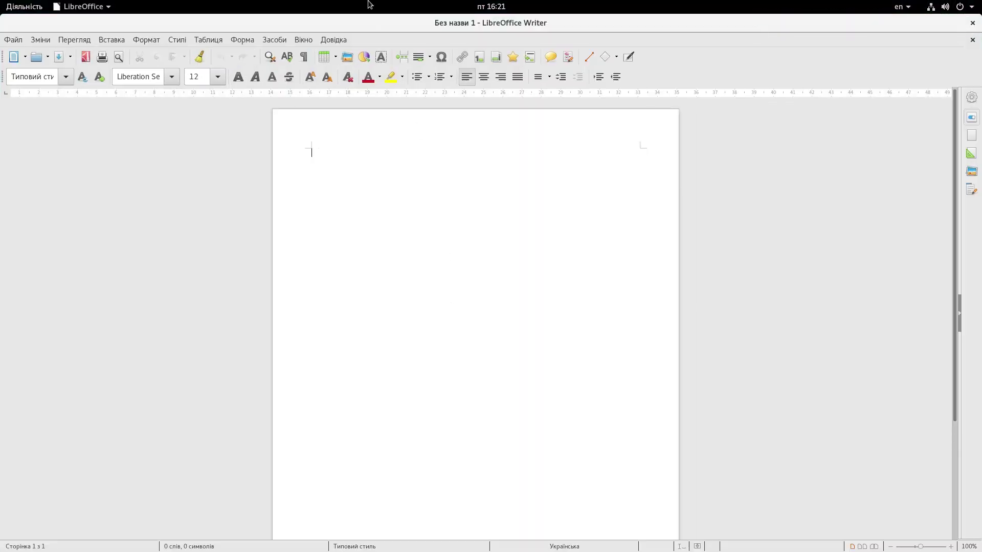
pyautogui.click(268, 40)
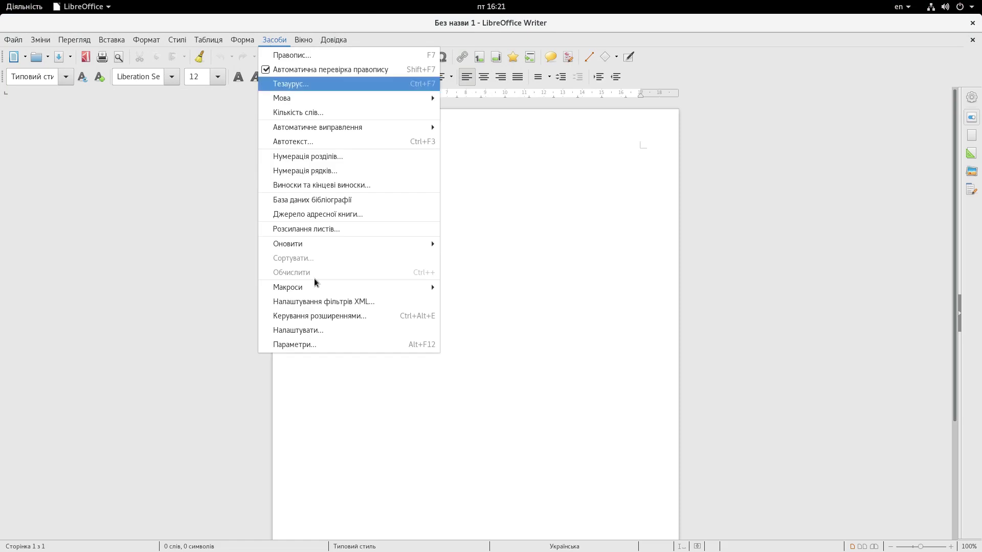
pyautogui.click(312, 317)
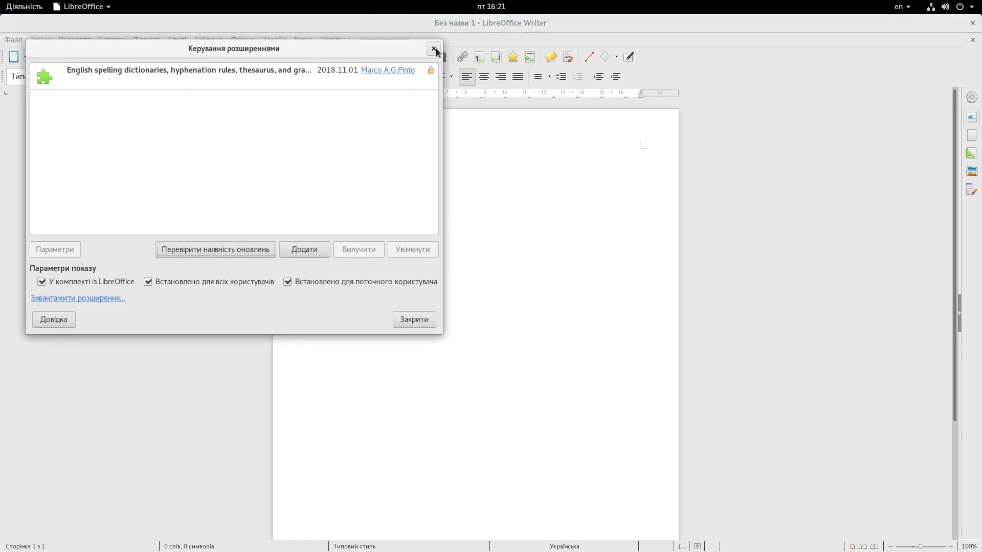
pyautogui.click(434, 49)
pyautogui.click(972, 23)
# Step: Launch YaST from page 2 of the app grid, authenticate as root, and maximise the Control Center
pyautogui.moveTo(0, 0)
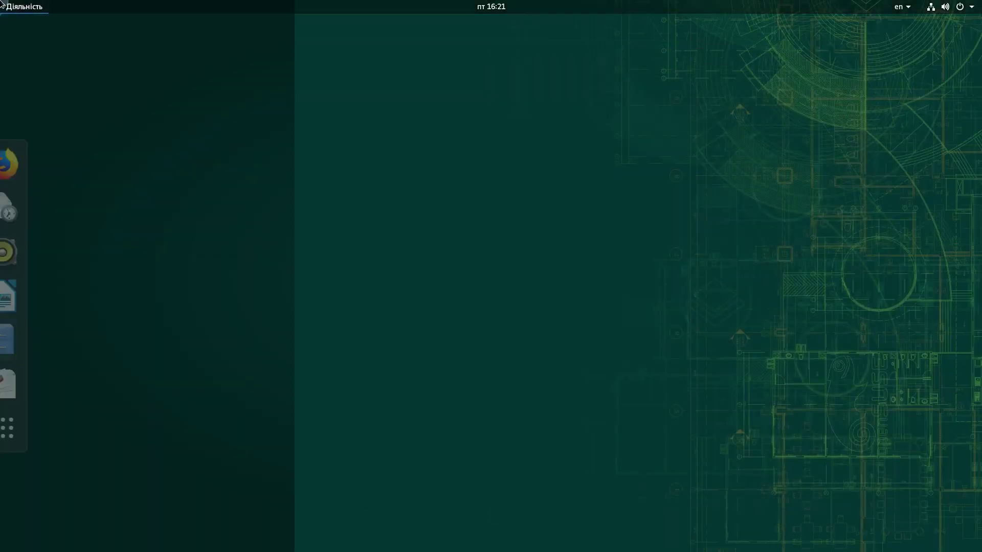
pyautogui.click(29, 423)
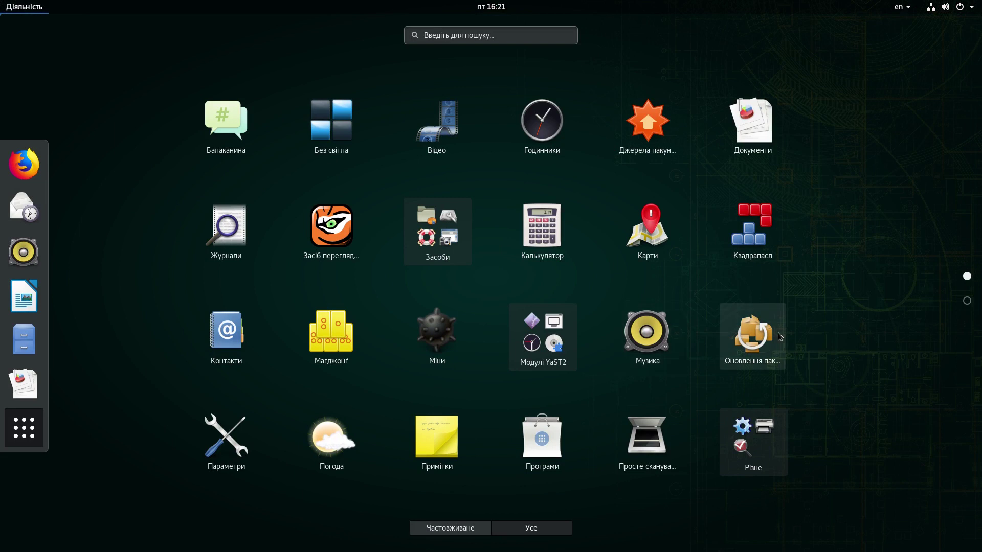
pyautogui.scroll(-1, 778, 332)
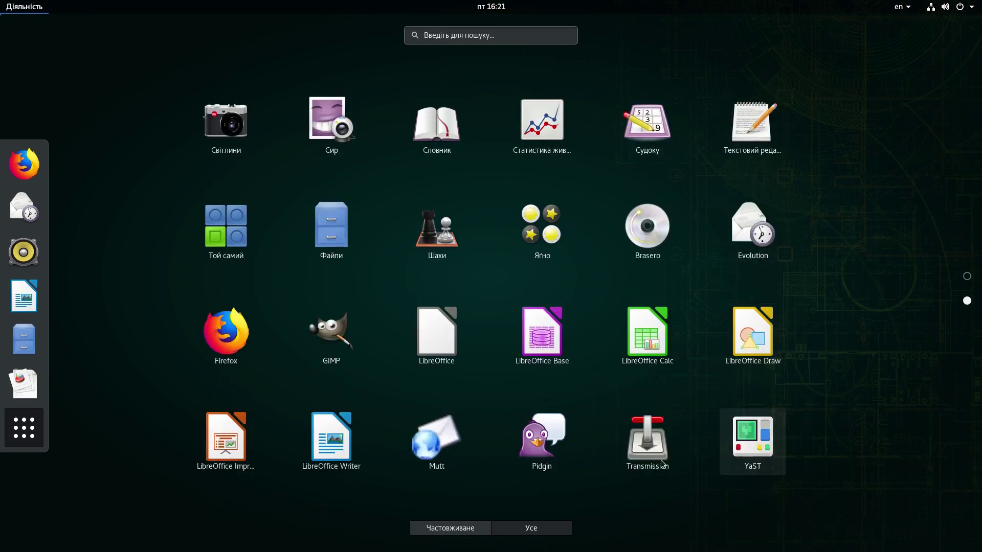
pyautogui.click(762, 444)
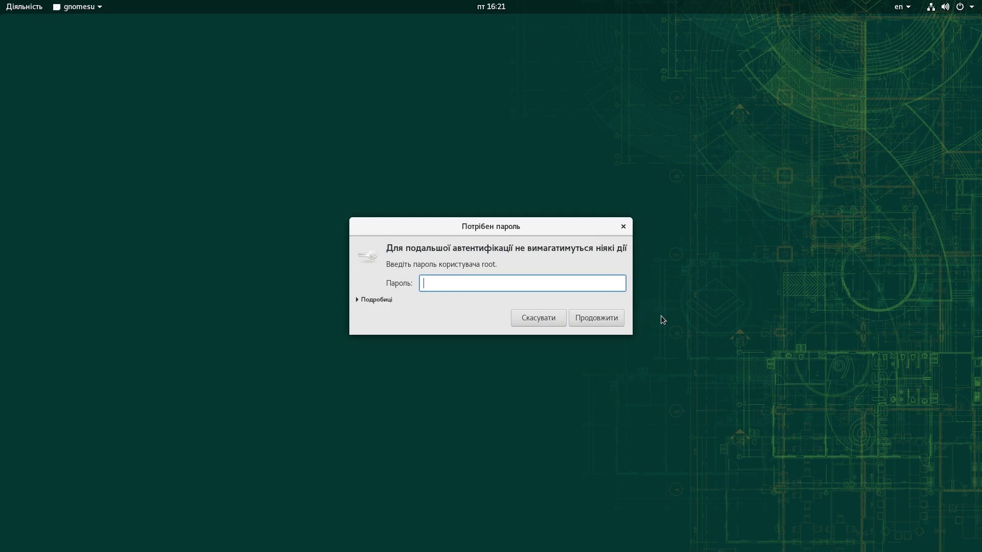
pyautogui.click(595, 318)
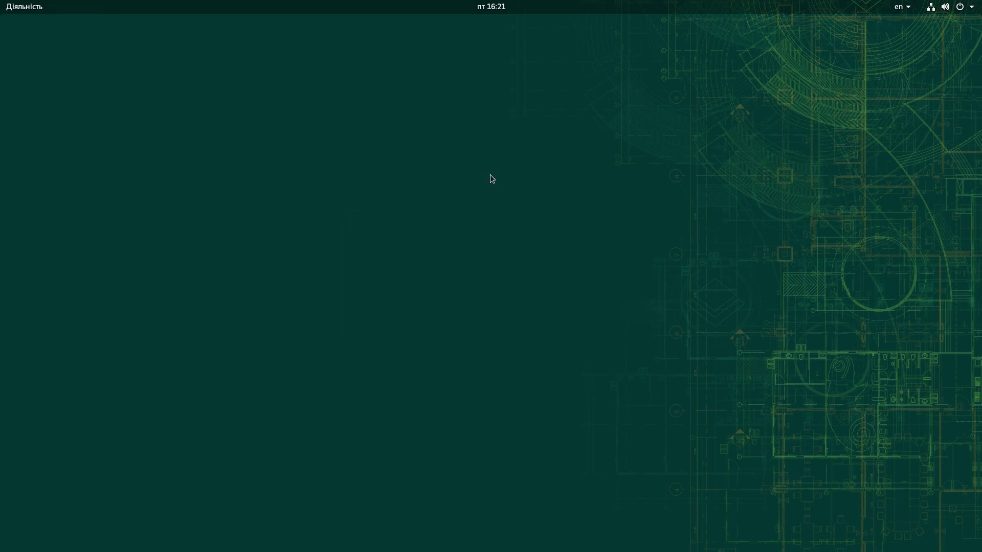
pyautogui.doubleClick(375, 117)
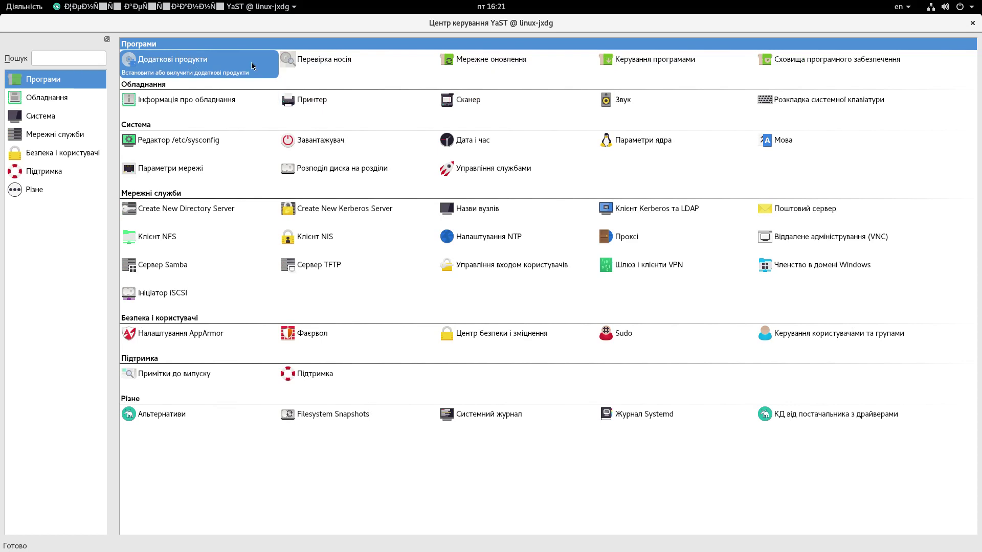
pyautogui.click(482, 63)
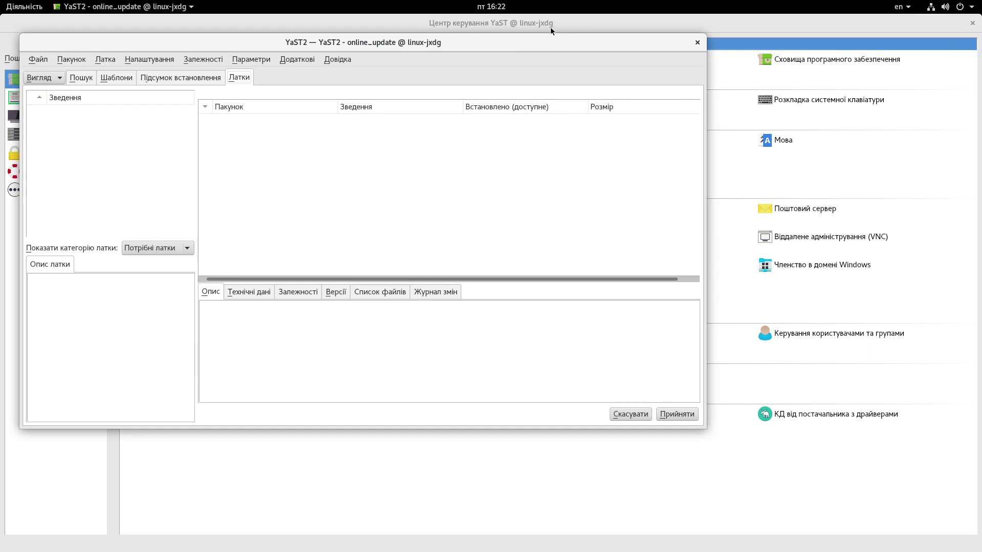
pyautogui.click(697, 44)
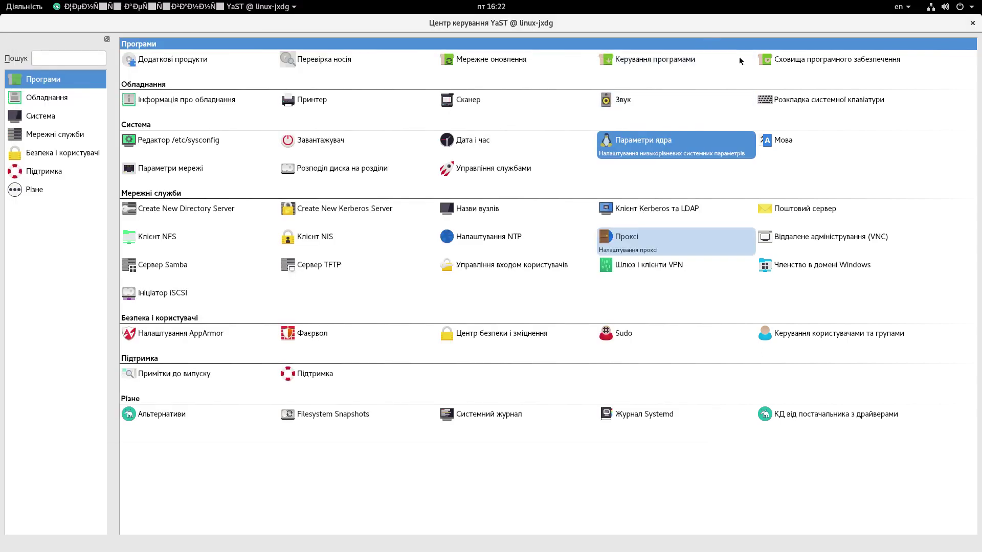
pyautogui.click(697, 152)
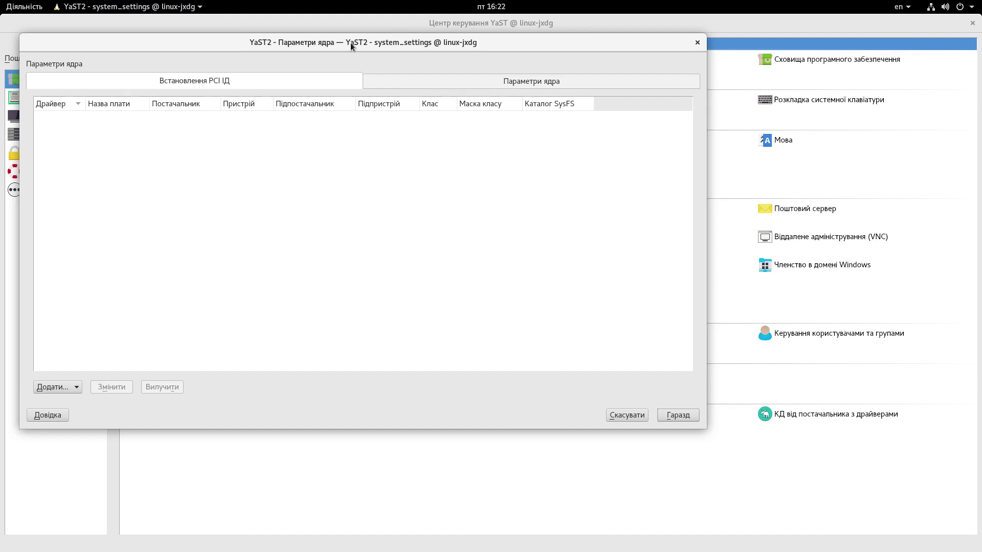
pyautogui.moveTo(246, 43); pyautogui.dragTo(429, 104)
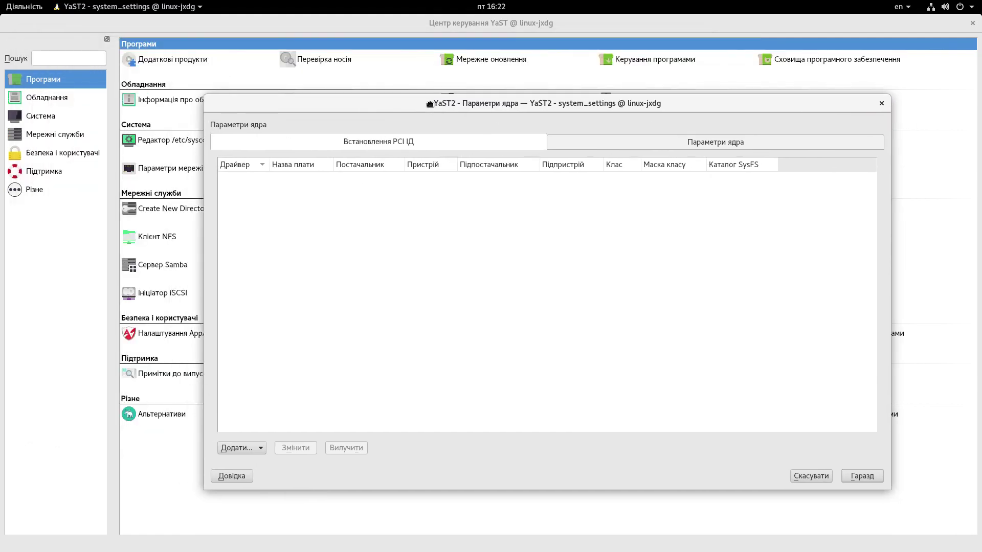
pyautogui.click(637, 142)
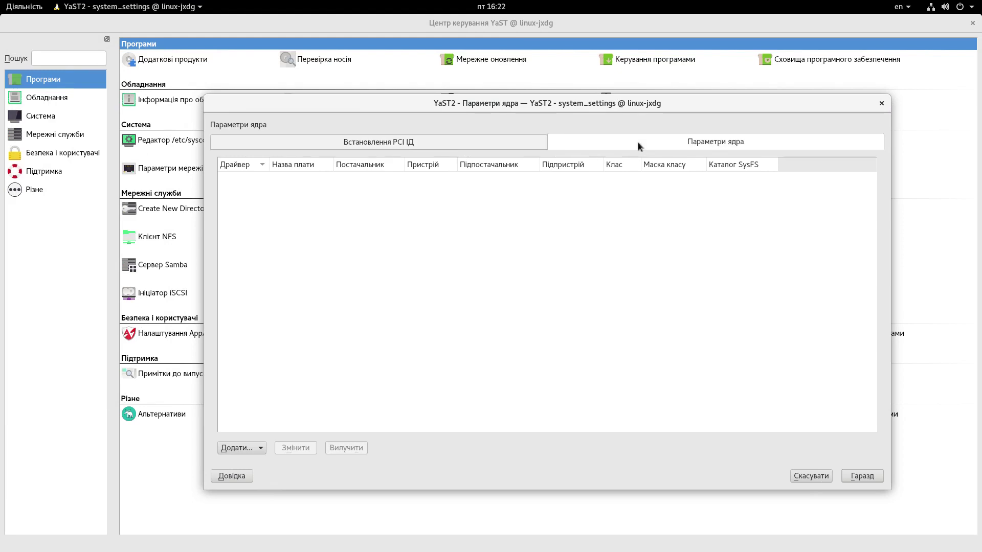
pyautogui.click(338, 179)
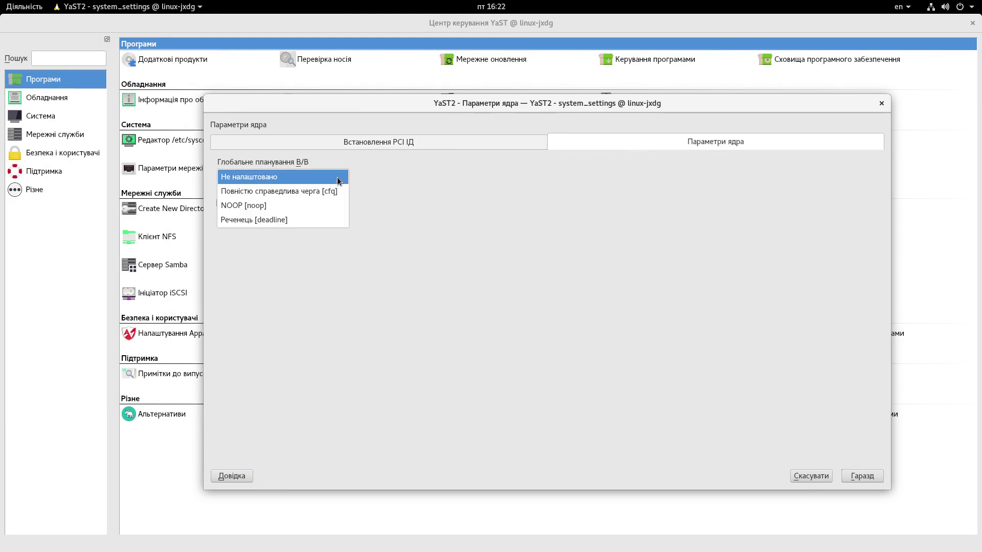
pyautogui.click(429, 177)
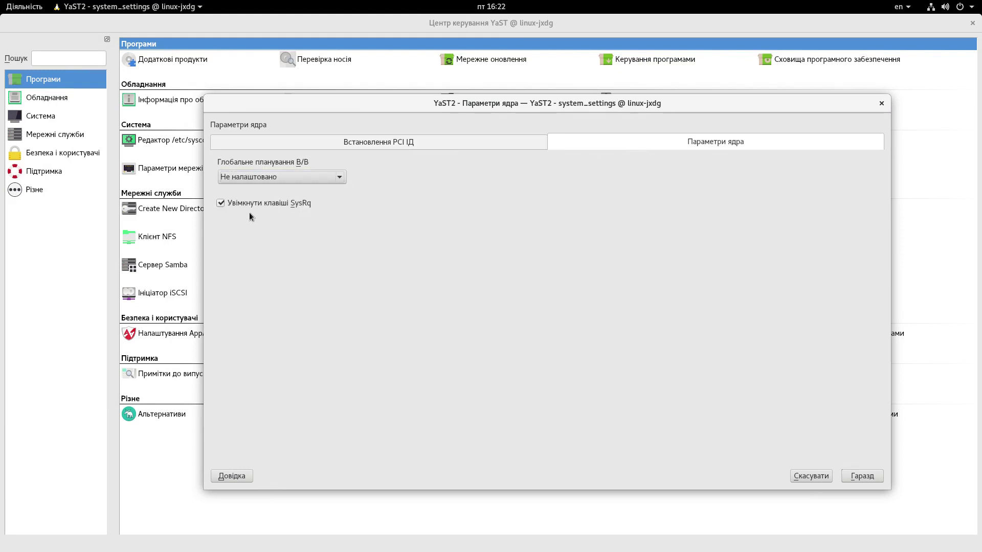
pyautogui.click(339, 179)
pyautogui.click(410, 176)
pyautogui.click(333, 142)
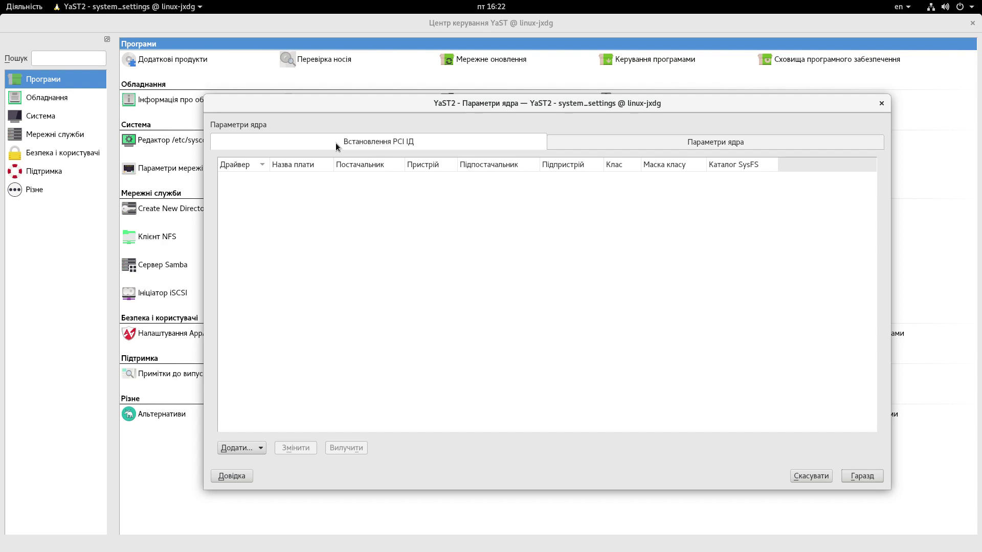
pyautogui.click(623, 143)
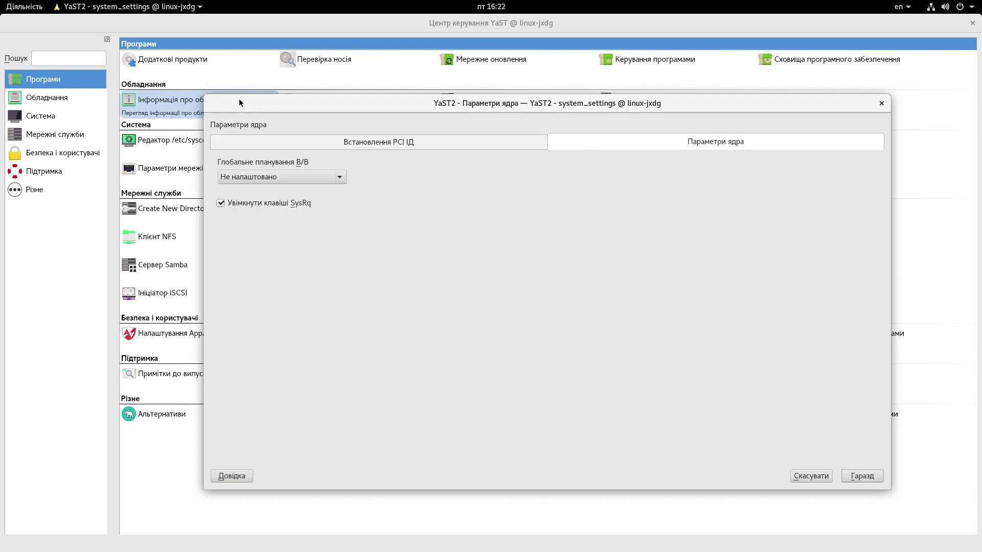
pyautogui.moveTo(239, 102); pyautogui.dragTo(115, 125)
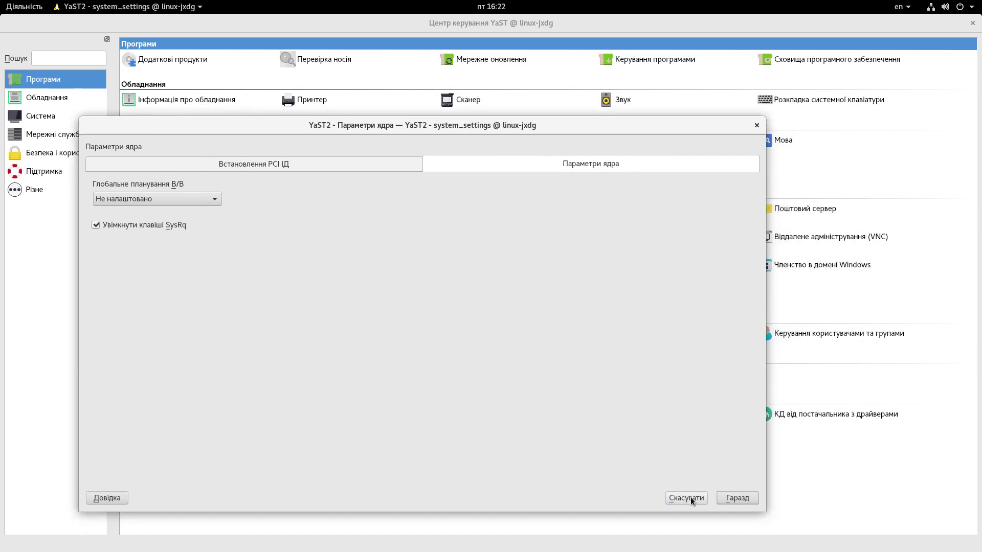
pyautogui.click(220, 199)
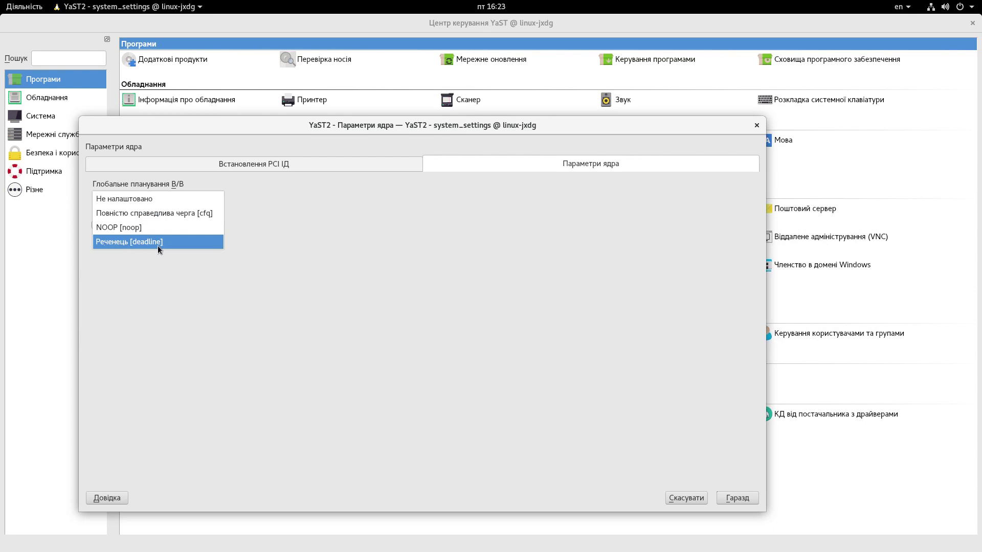
pyautogui.click(271, 266)
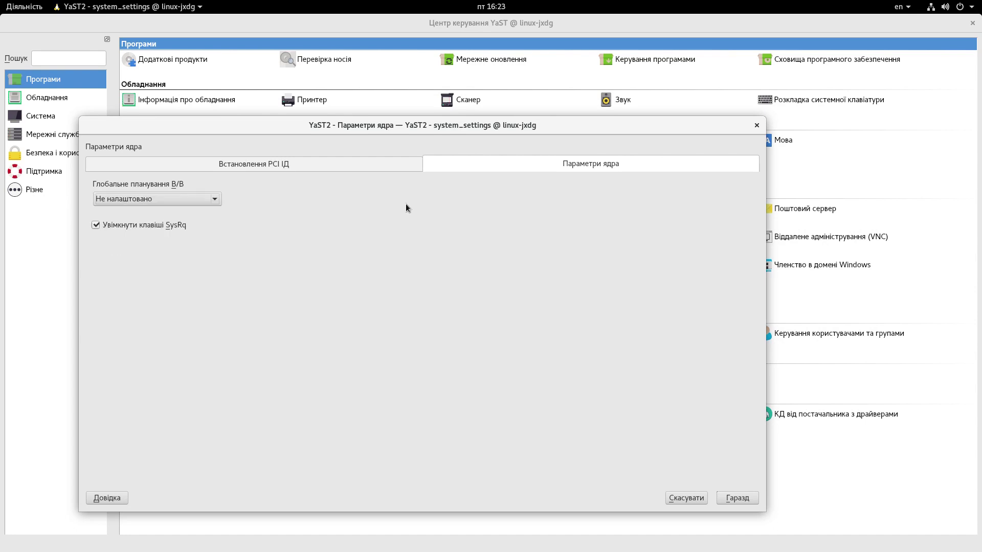
pyautogui.click(756, 126)
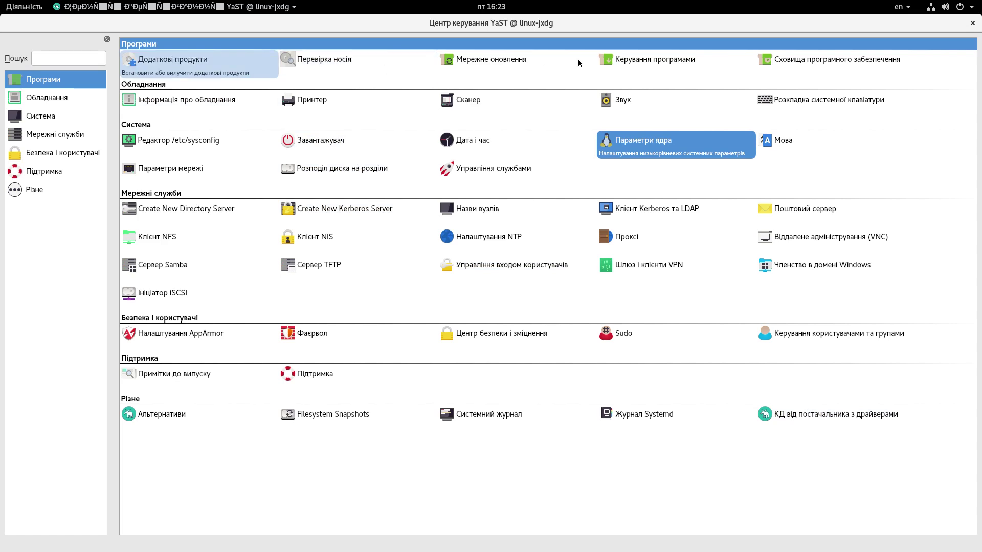
pyautogui.click(148, 59)
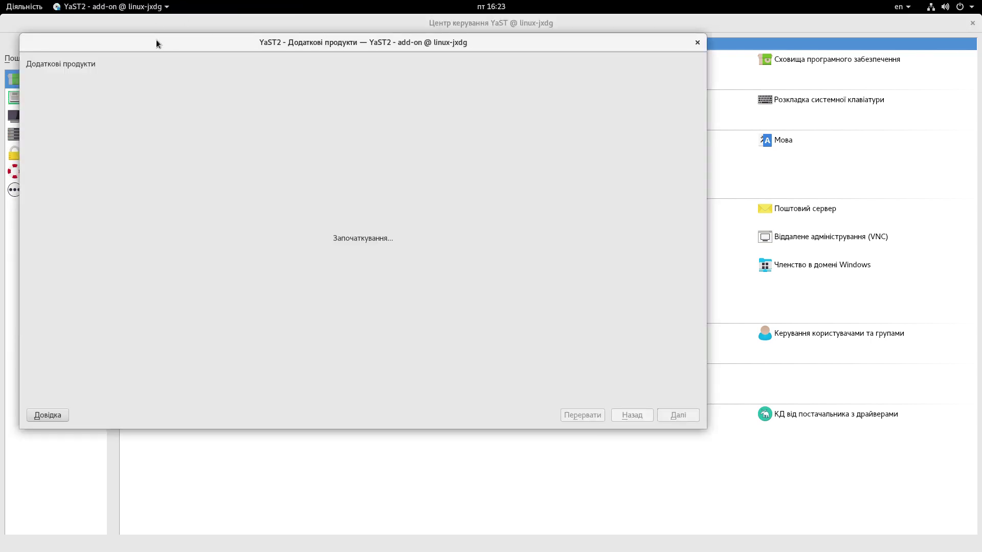
pyautogui.moveTo(158, 39); pyautogui.dragTo(284, 103)
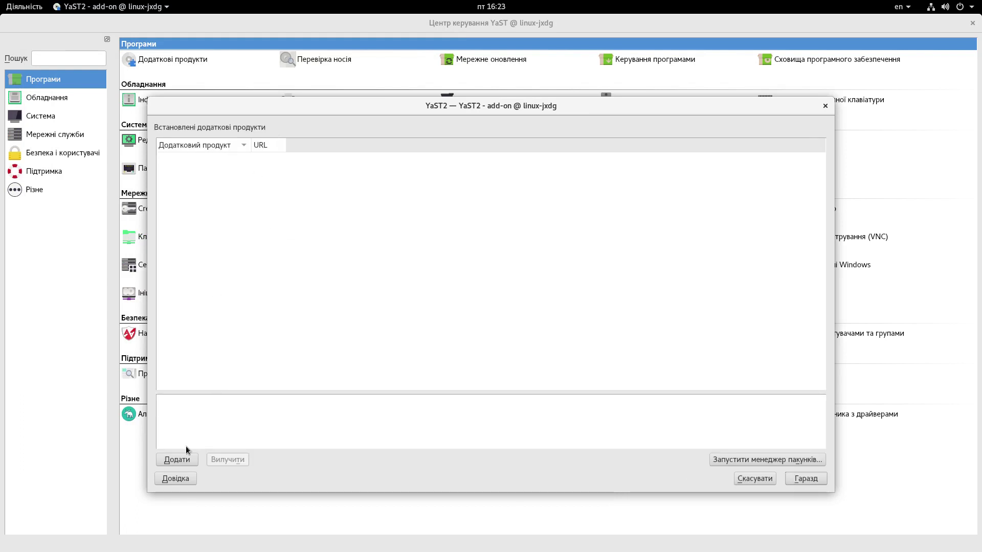
pyautogui.click(183, 465)
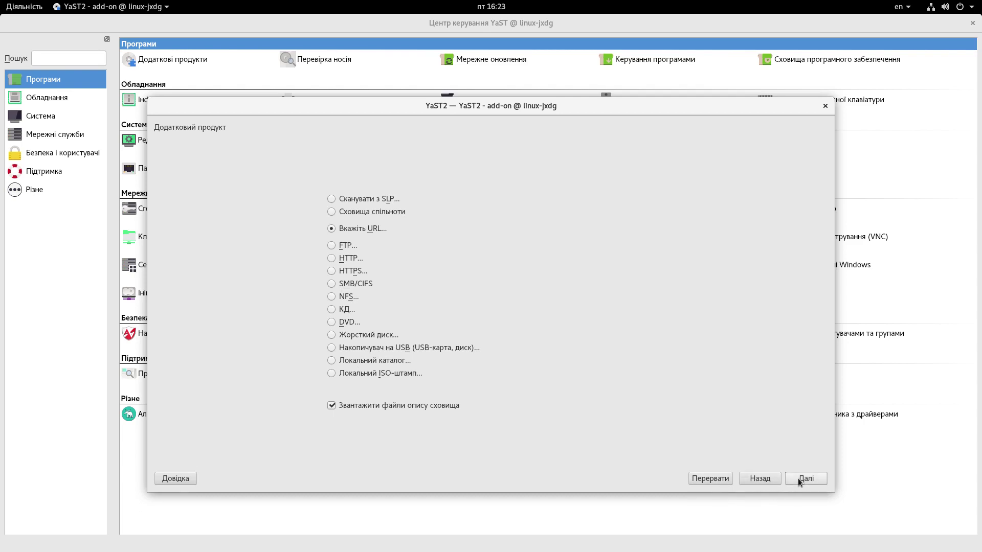
pyautogui.click(824, 106)
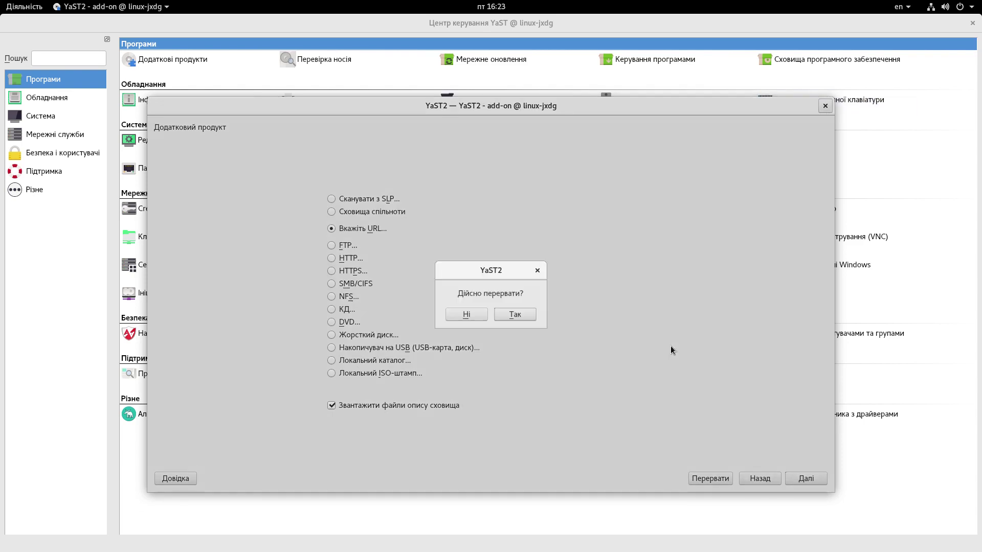
pyautogui.click(514, 315)
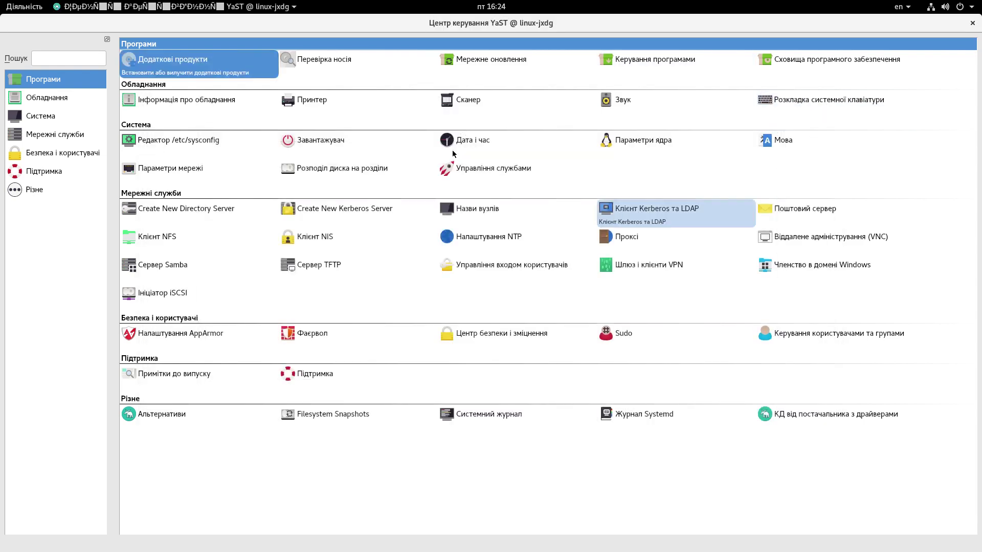
# Step: In Software Management, install screenfetch and accept its extra dependency packages
pyautogui.click(641, 64)
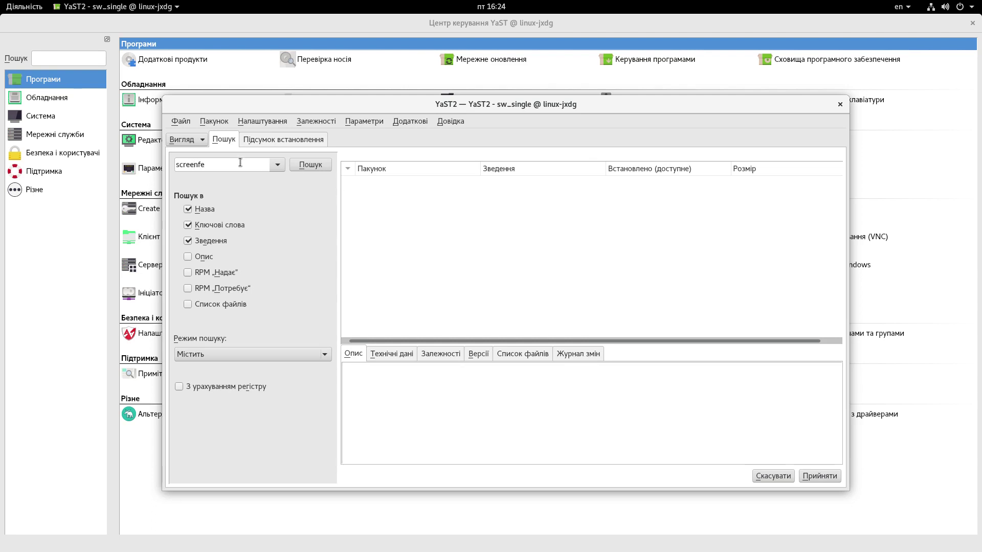
pyautogui.click(305, 166)
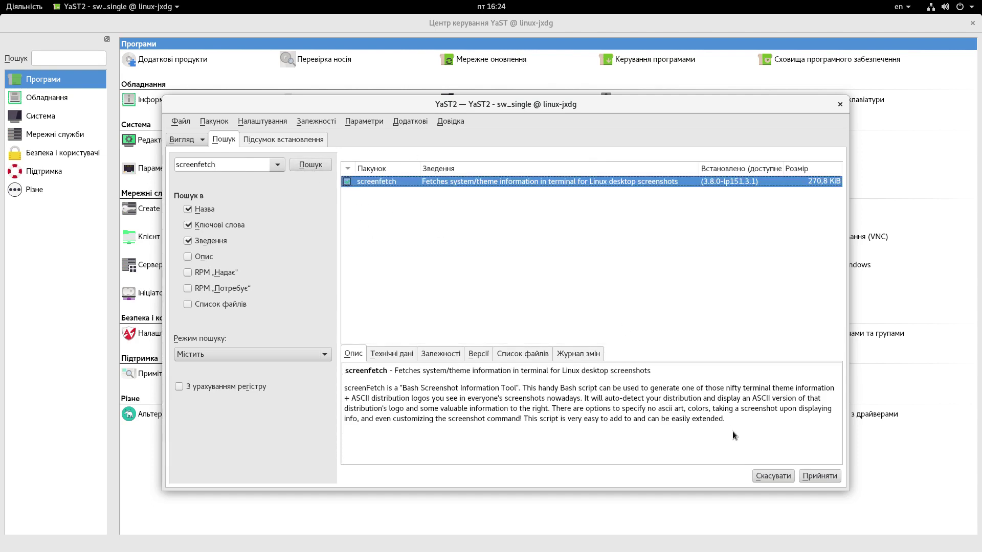
pyautogui.click(819, 476)
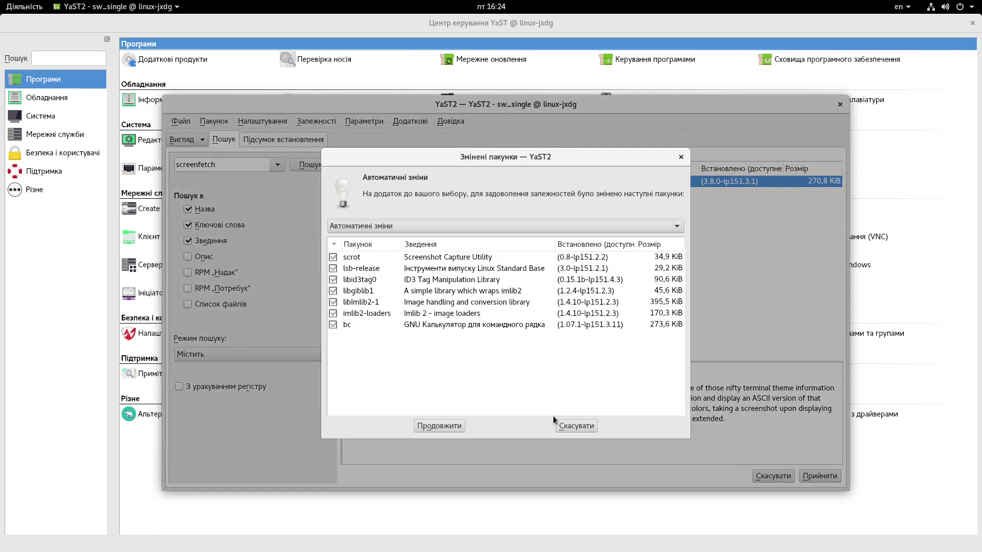
pyautogui.click(439, 425)
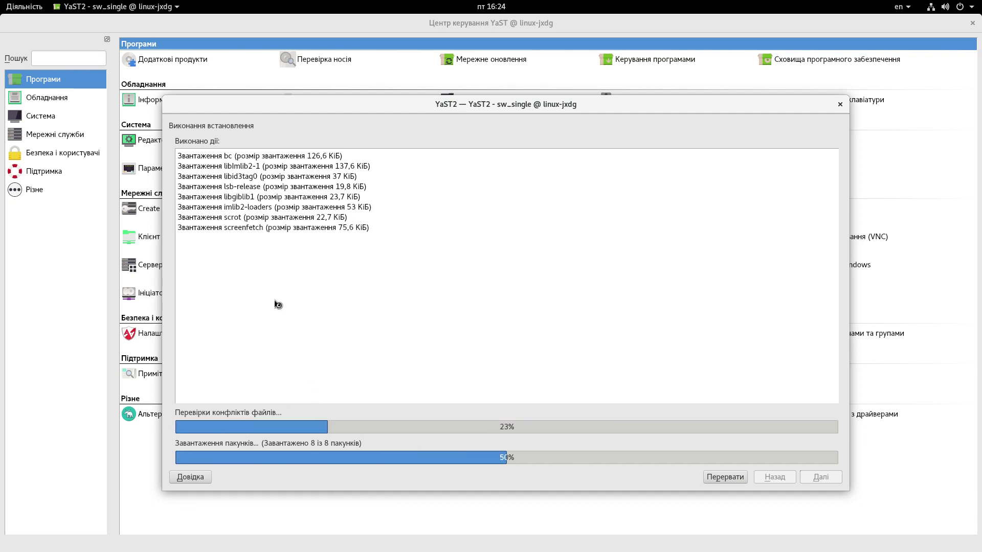
pyautogui.doubleClick(257, 190)
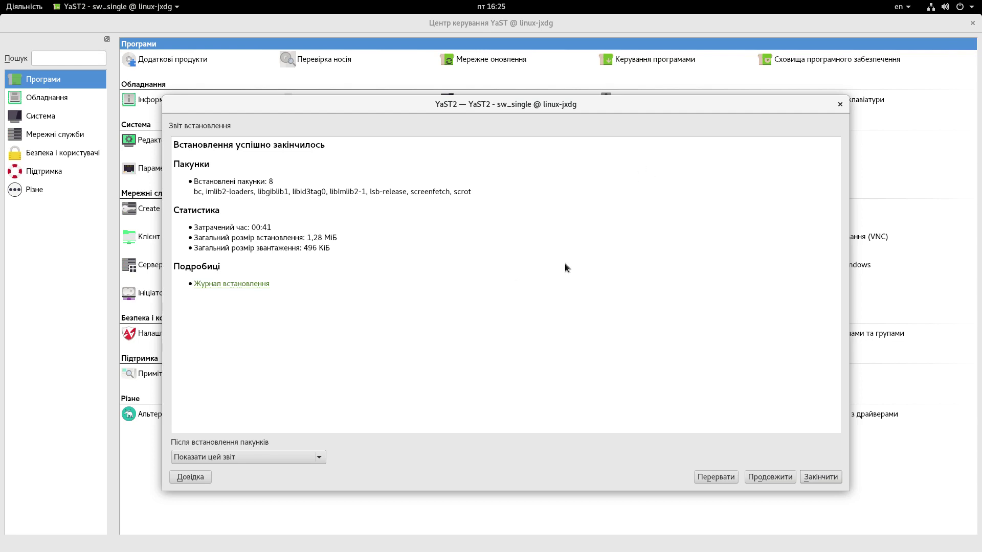
# Step: Scroll through the installation log of the 8 packages, then finish the installation report
pyautogui.click(242, 284)
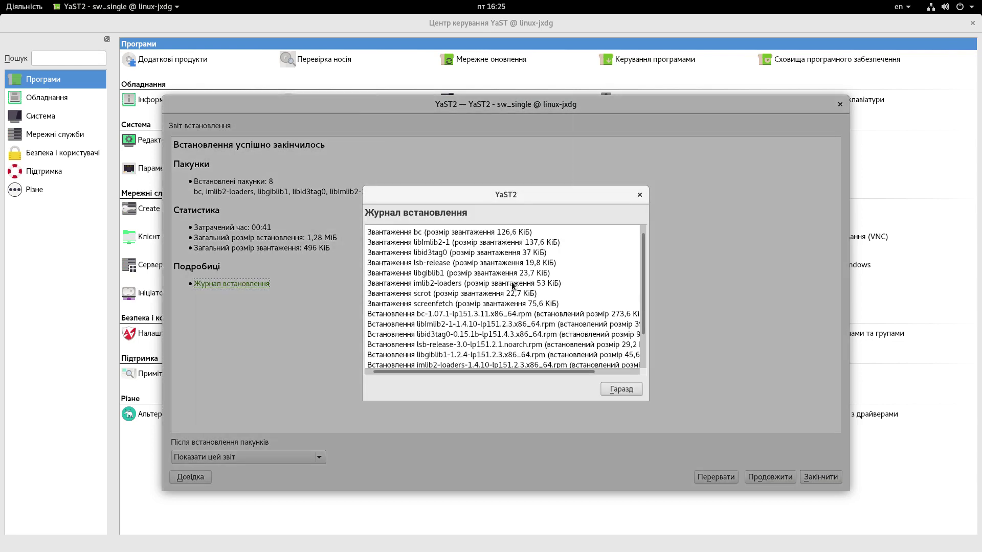
pyautogui.scroll(-2, 514, 285)
pyautogui.click(639, 195)
pyautogui.click(824, 480)
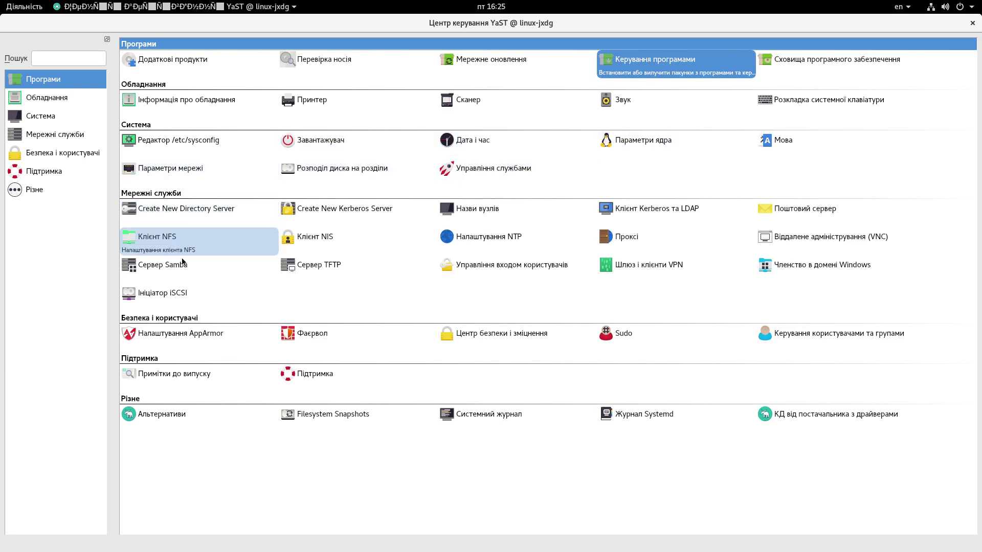
# Step: Browse the Обладнання, Різне, Системний журнал, Мережні служби, Система and Програми entries, then close YaST
pyautogui.click(43, 99)
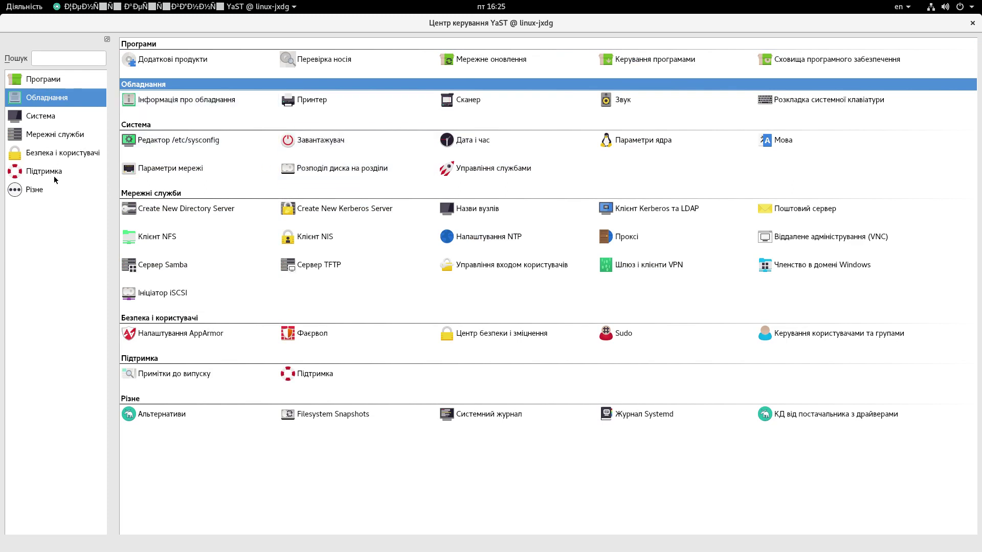
pyautogui.click(35, 189)
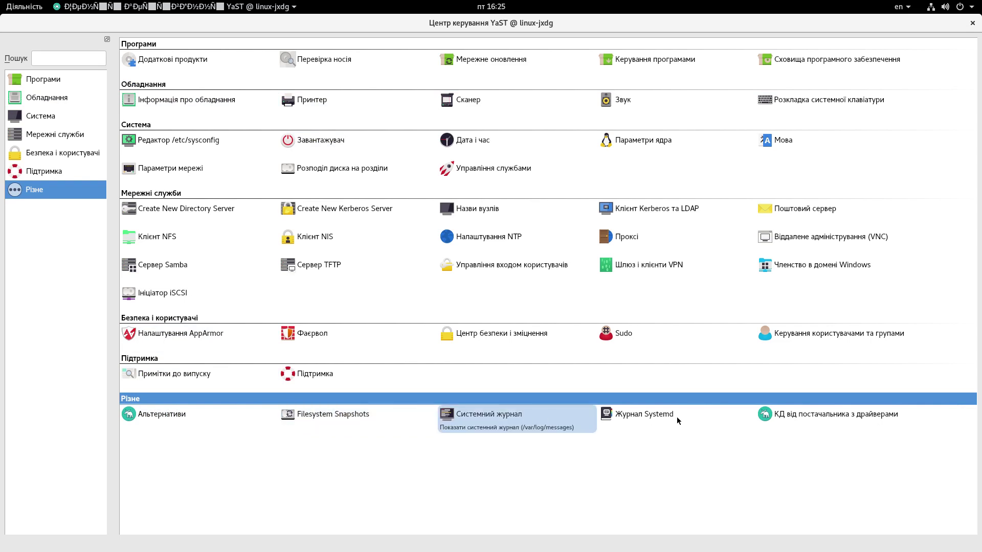
pyautogui.click(514, 416)
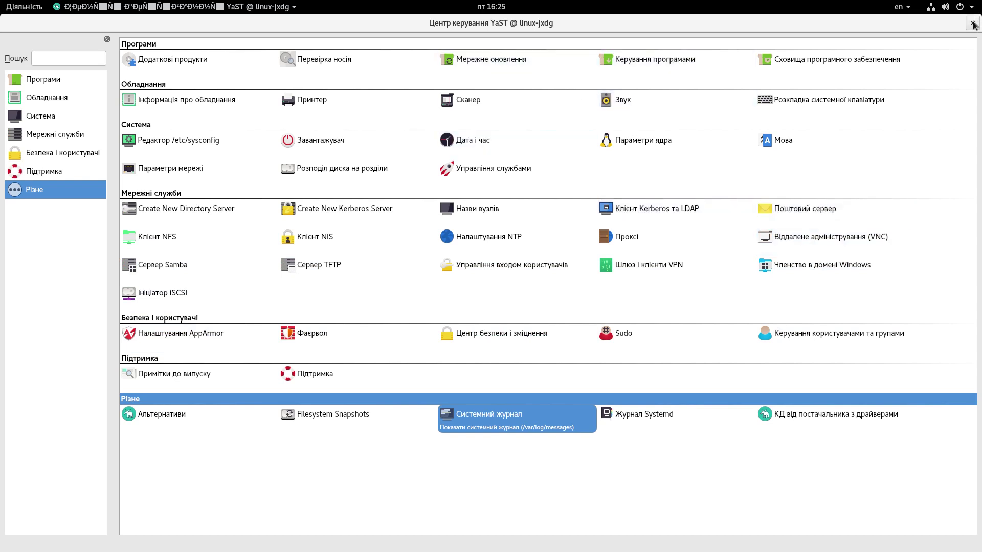
pyautogui.click(37, 129)
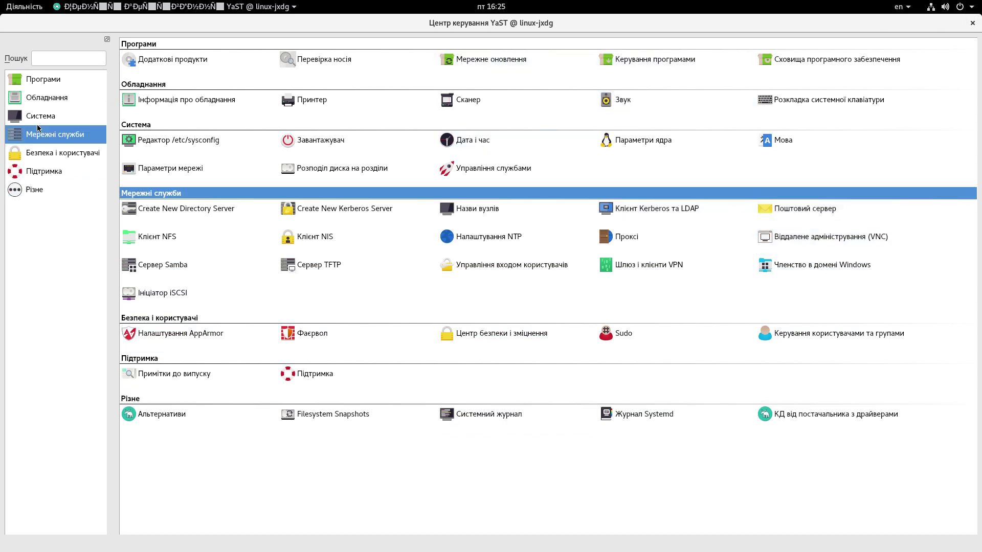
pyautogui.click(44, 118)
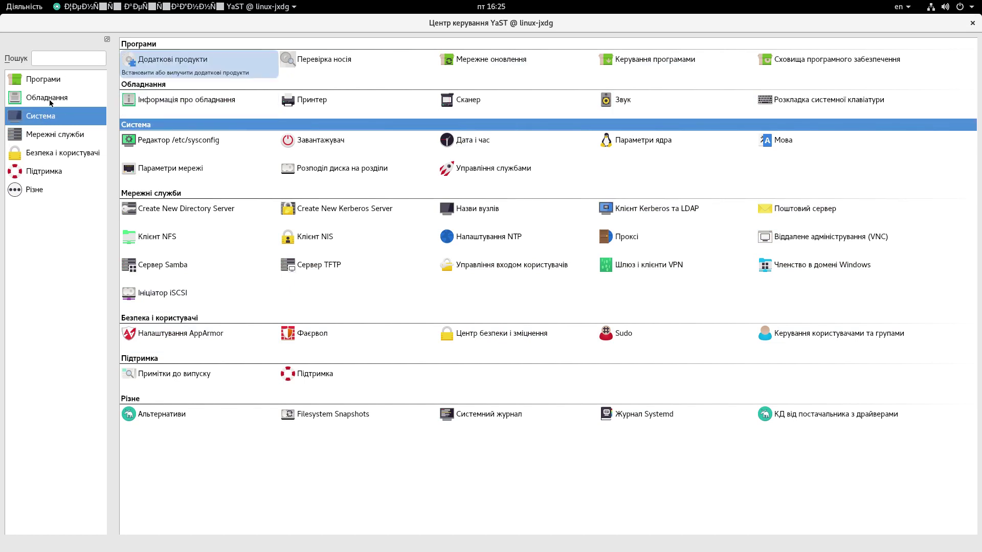
pyautogui.click(50, 102)
pyautogui.click(44, 82)
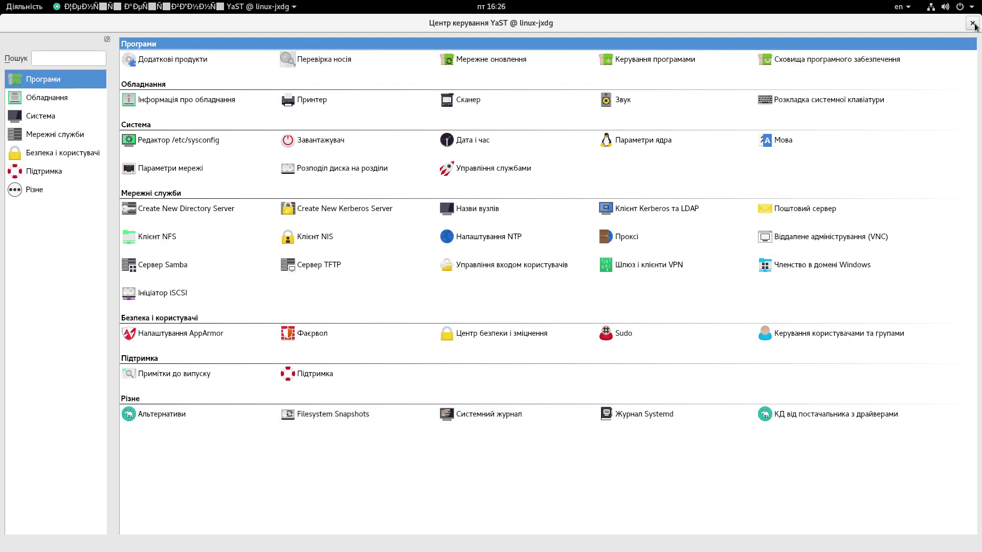
pyautogui.click(974, 25)
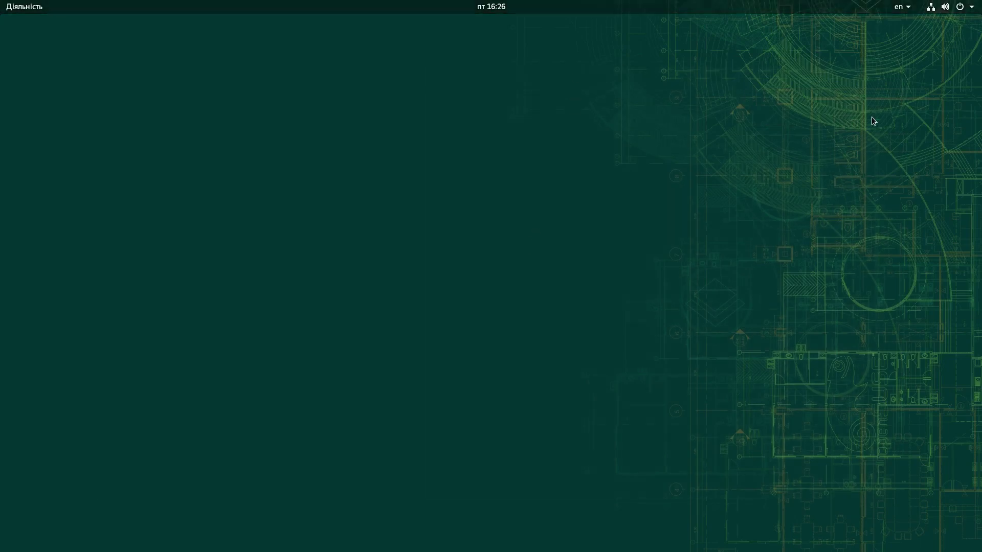
pyautogui.rightClick(131, 109)
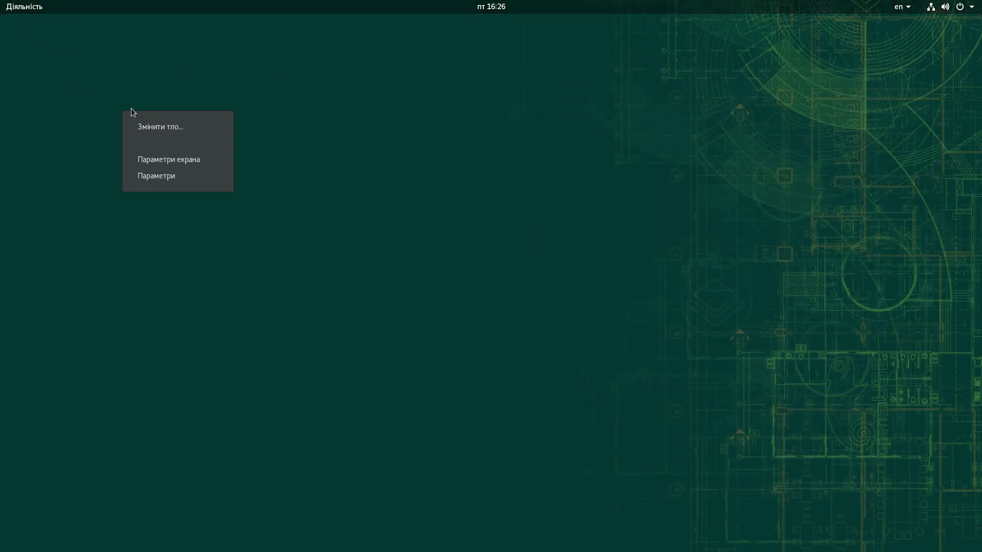
pyautogui.click(165, 127)
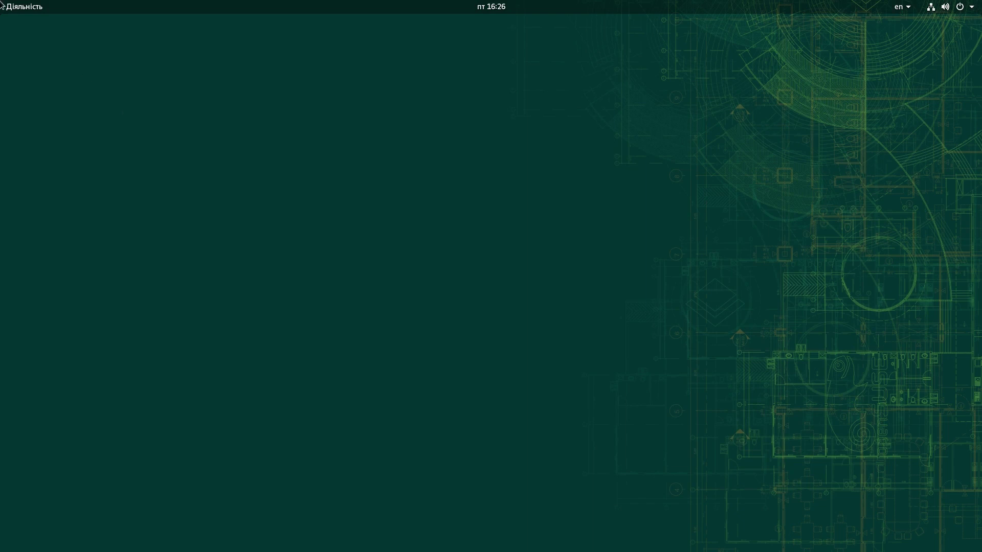
pyautogui.moveTo(16, 19)
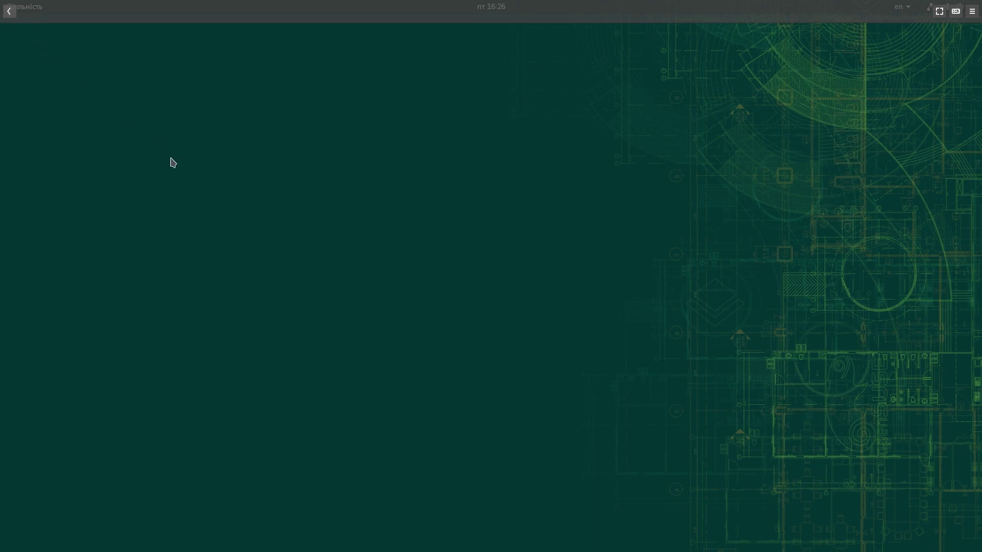
pyautogui.hotkey('alt', 'Left')
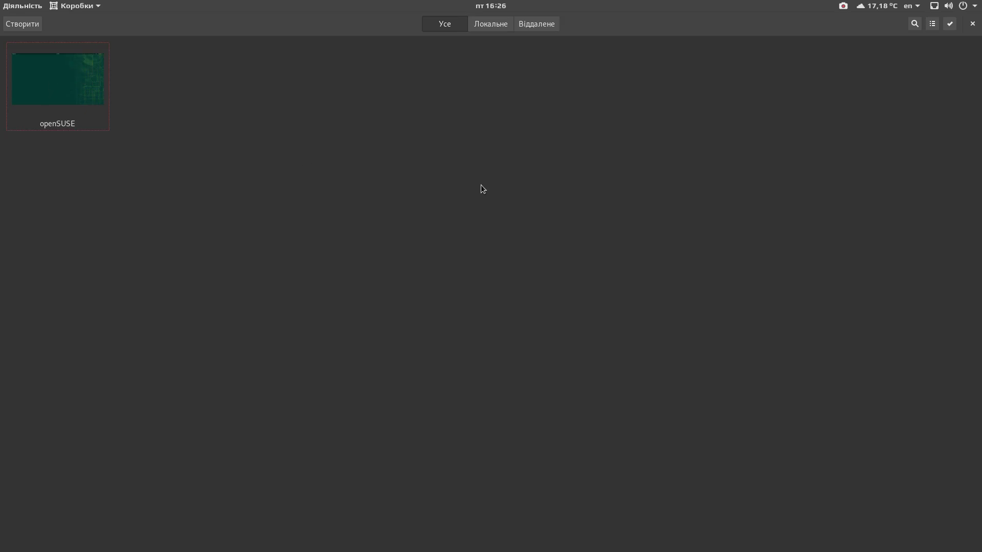
pyautogui.press('Return')
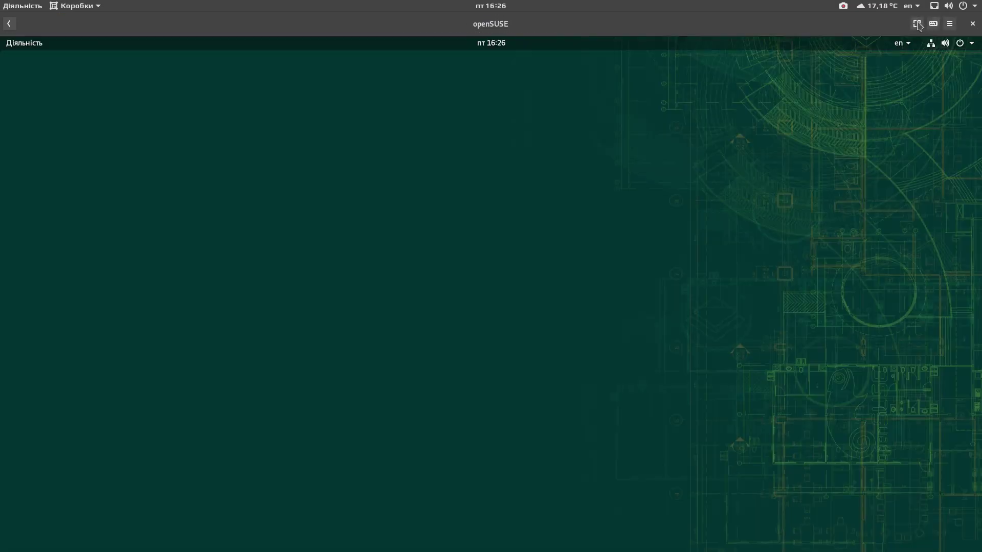
pyautogui.click(917, 24)
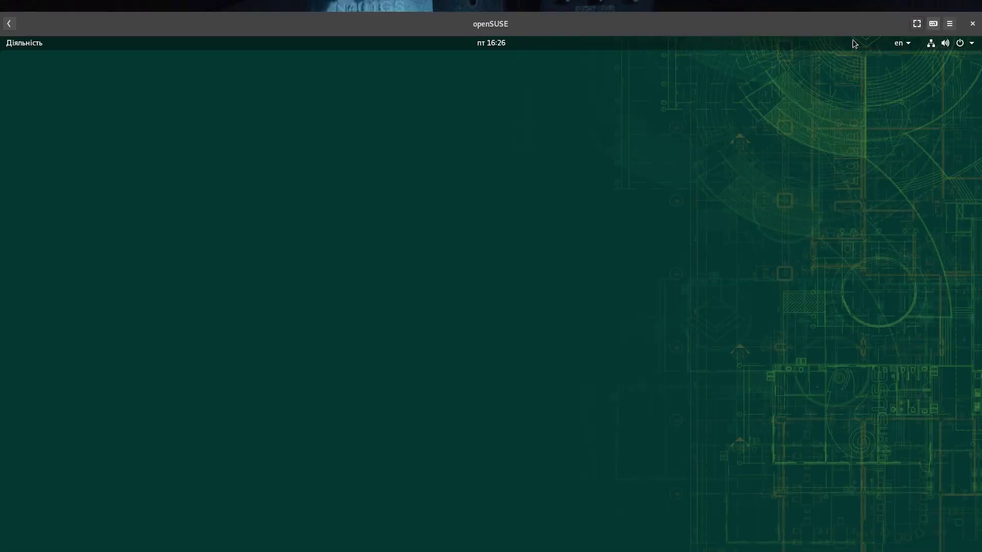
pyautogui.click(13, 28)
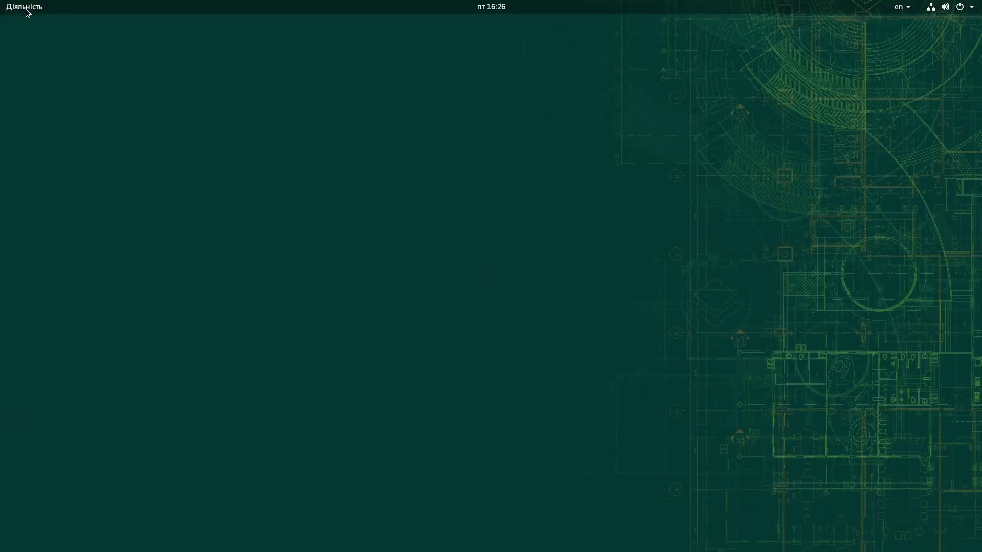
pyautogui.click(24, 6)
# Step: Search 'twe' among the applications and launch GNOME Tweaks (Коригування)
pyautogui.click(23, 428)
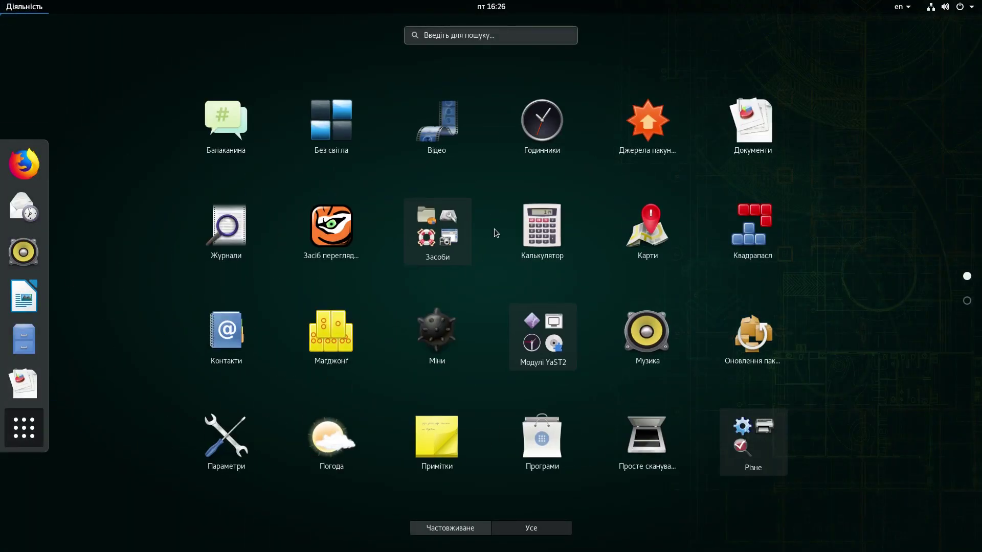
pyautogui.scroll(-1, 494, 228)
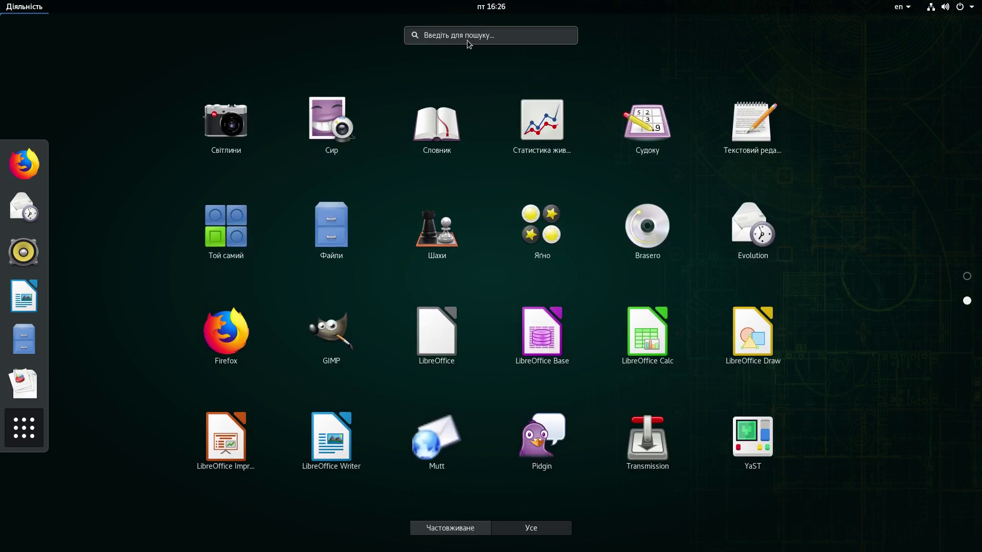
pyautogui.click(464, 37)
pyautogui.write('twe')
pyautogui.click(490, 102)
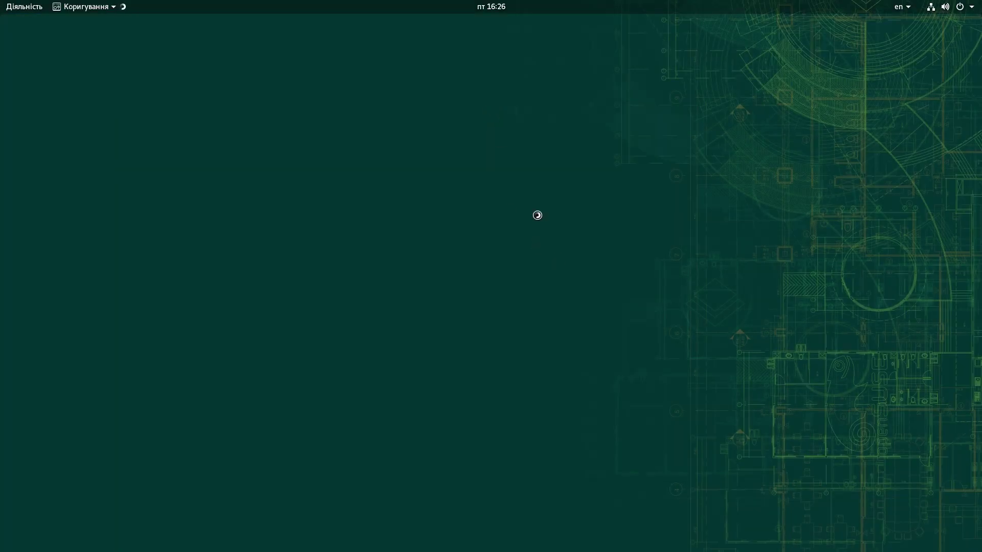
# Step: Launch the Примітки notes app, move its window right, and show the applications grid again
pyautogui.click(16, 8)
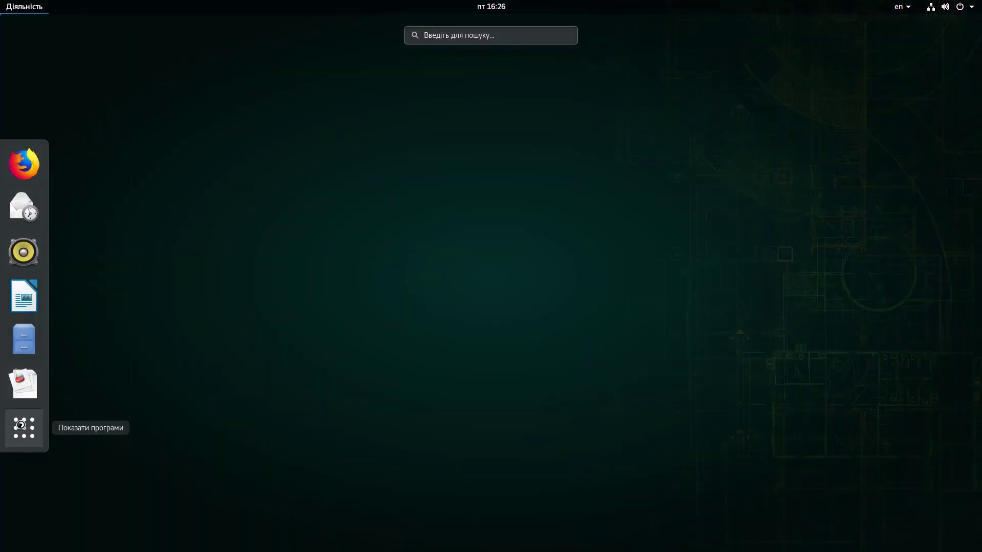
pyautogui.click(21, 425)
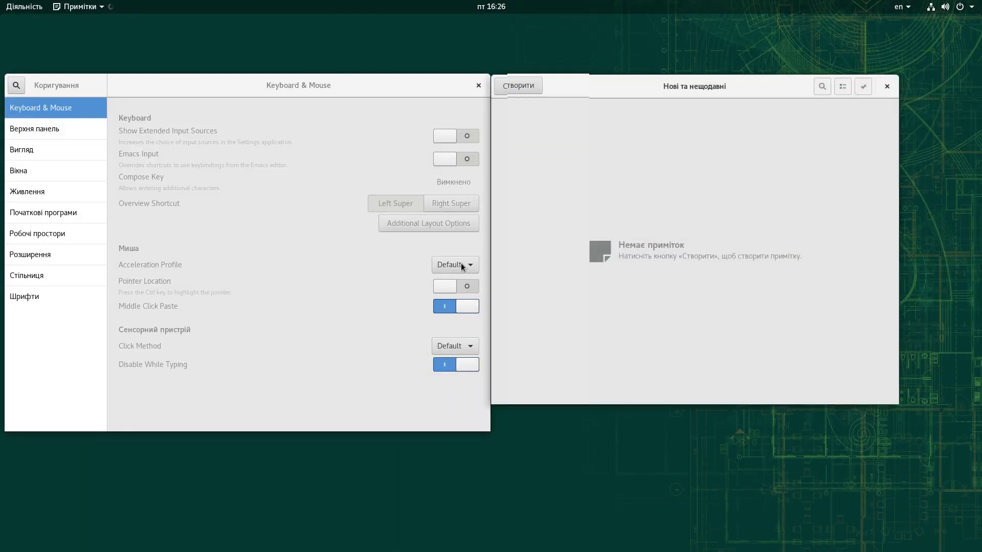
pyautogui.moveTo(636, 77); pyautogui.dragTo(663, 102)
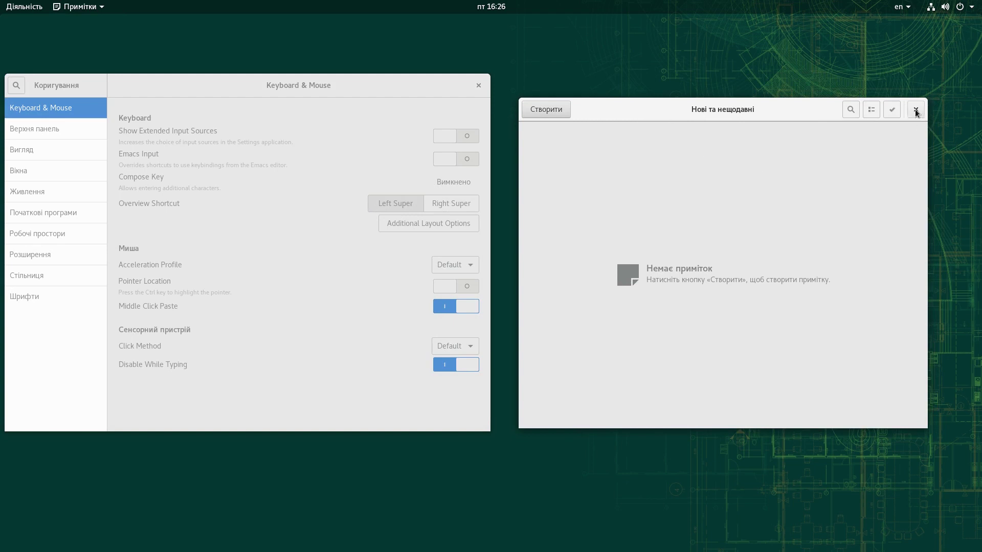
pyautogui.moveTo(5, 8)
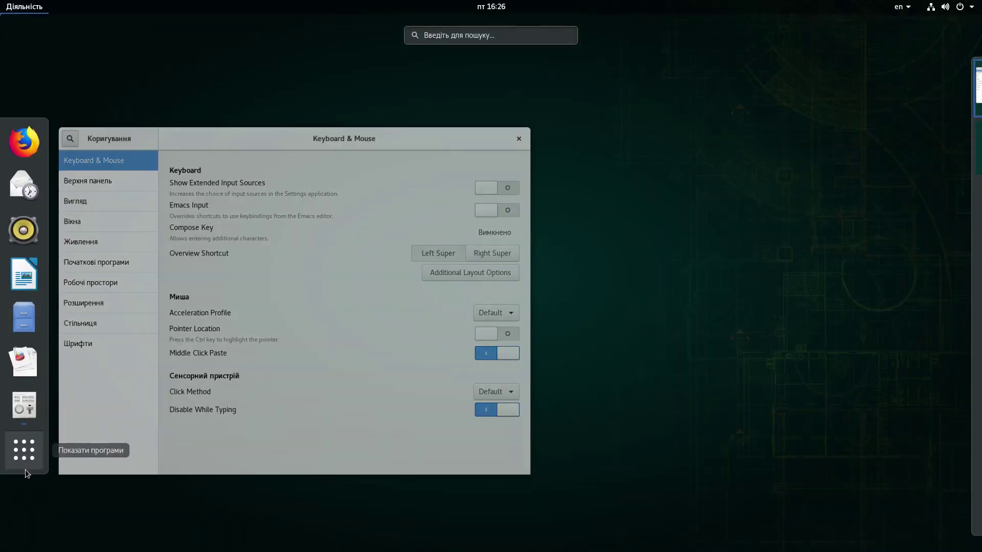
pyautogui.click(25, 469)
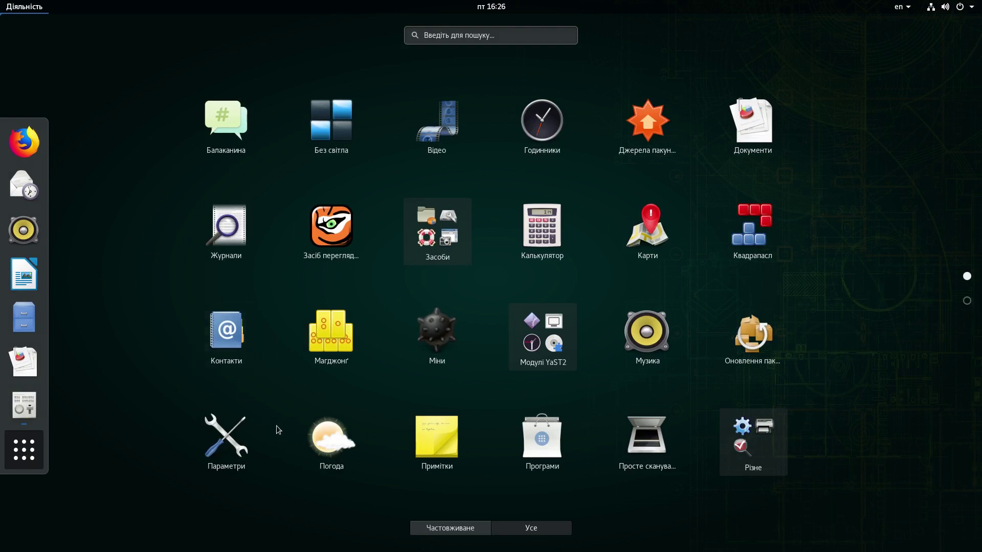
# Step: Launch Параметри, move it right, and view the Bluetooth and Тло pages without changing the wallpaper
pyautogui.click(232, 450)
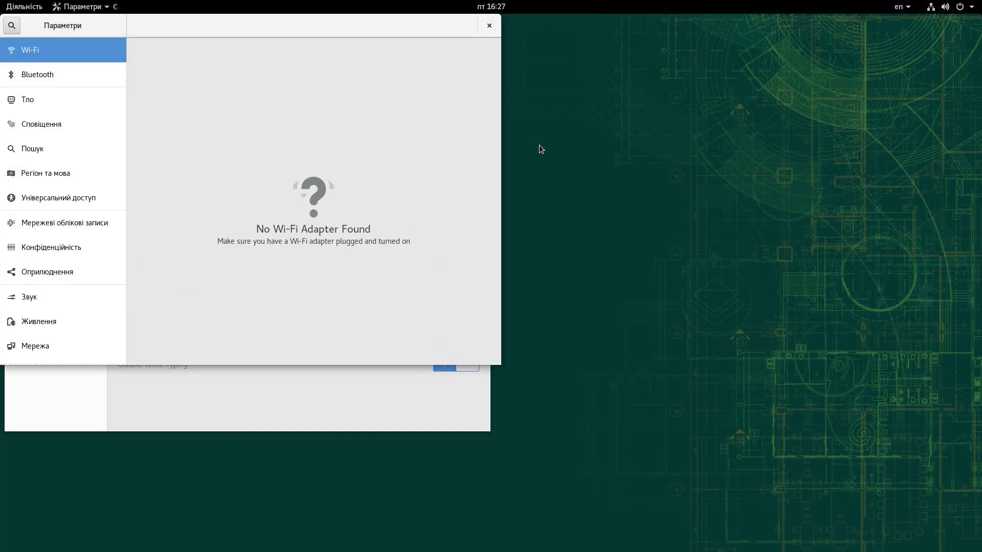
pyautogui.moveTo(274, 44); pyautogui.dragTo(683, 121)
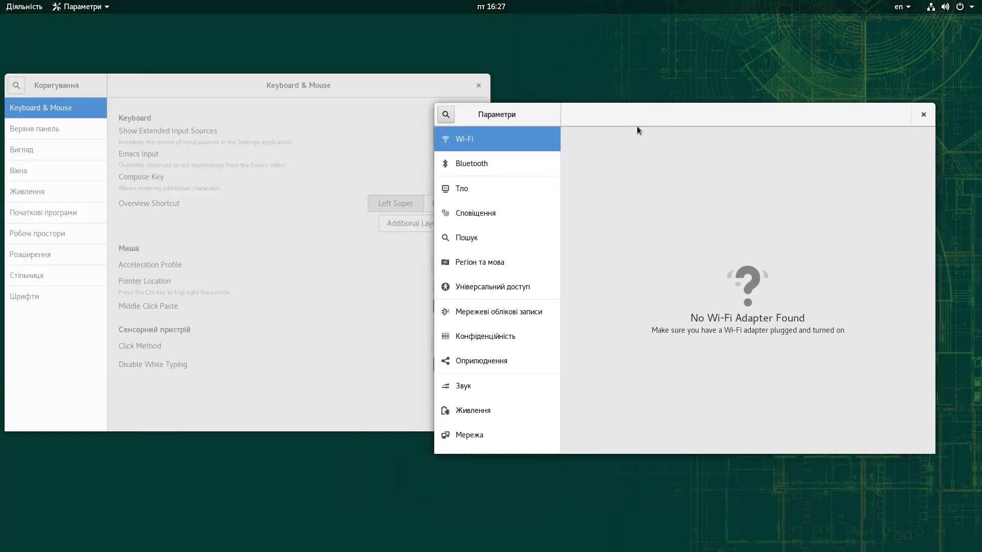
pyautogui.click(479, 166)
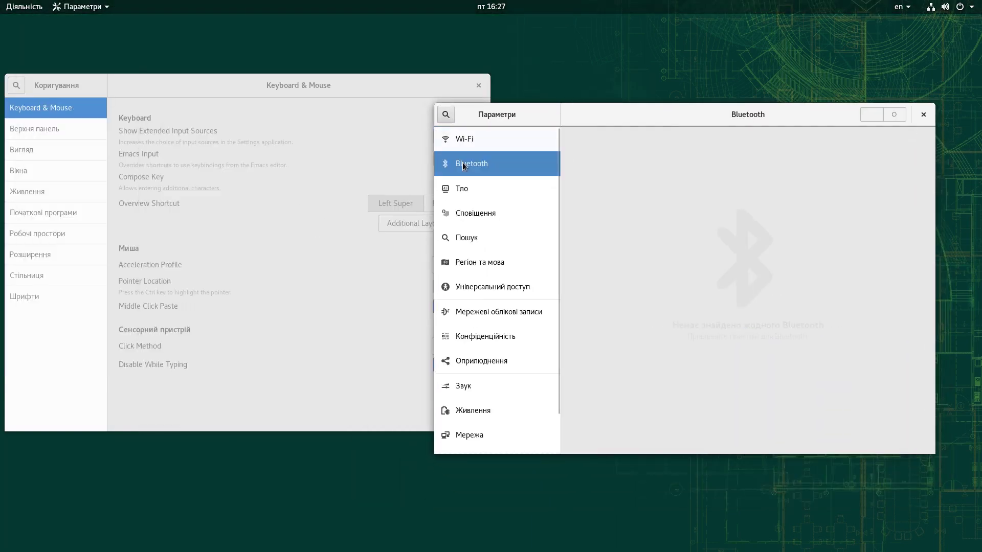
pyautogui.click(470, 190)
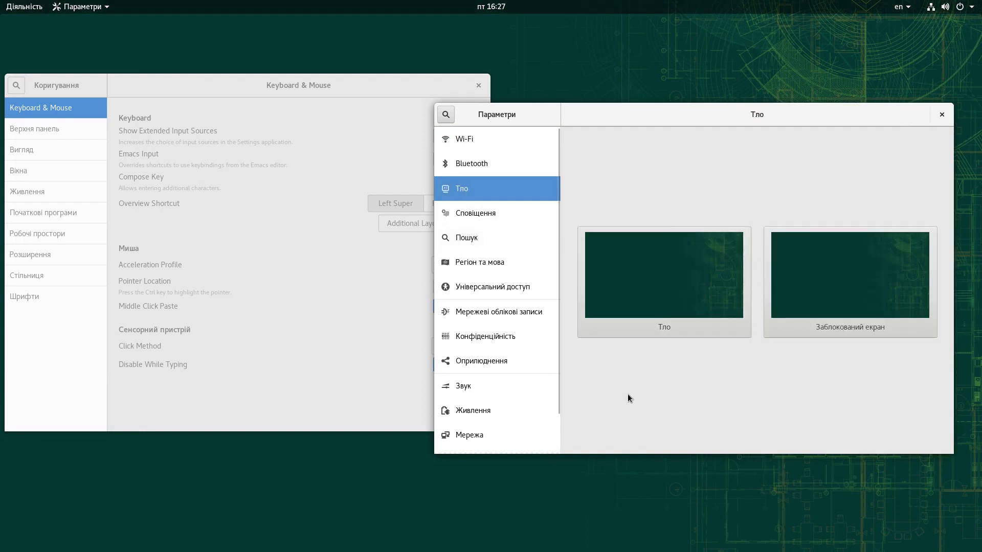
pyautogui.click(639, 317)
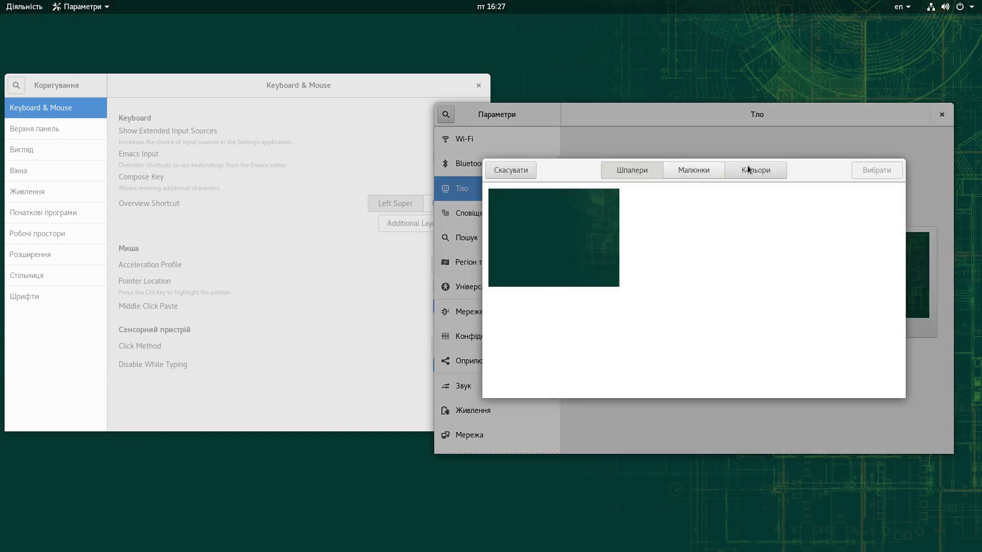
pyautogui.click(520, 173)
# Step: Look through the Сповіщення, Пошук and Регіон та мова settings pages
pyautogui.click(511, 212)
pyautogui.scroll(-3, 781, 352)
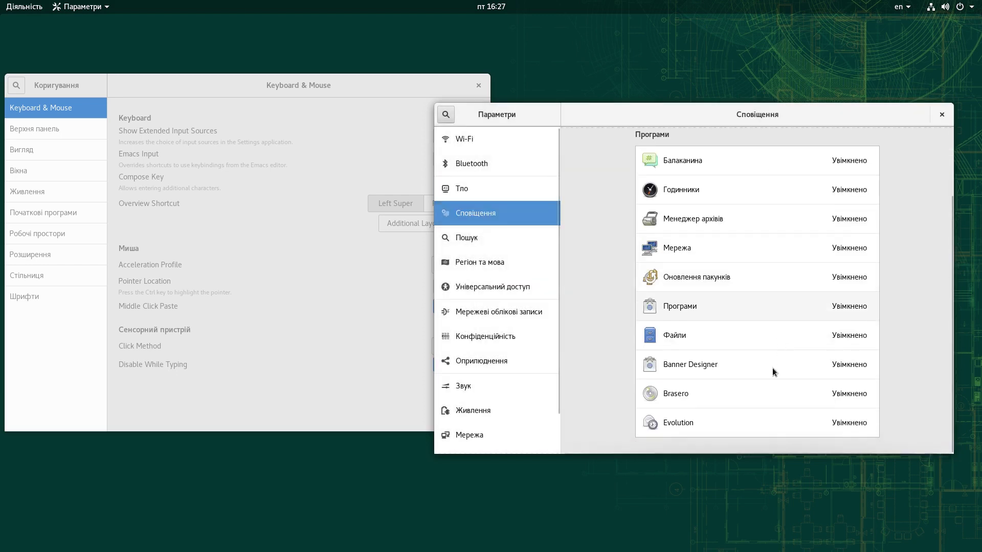
pyautogui.click(468, 231)
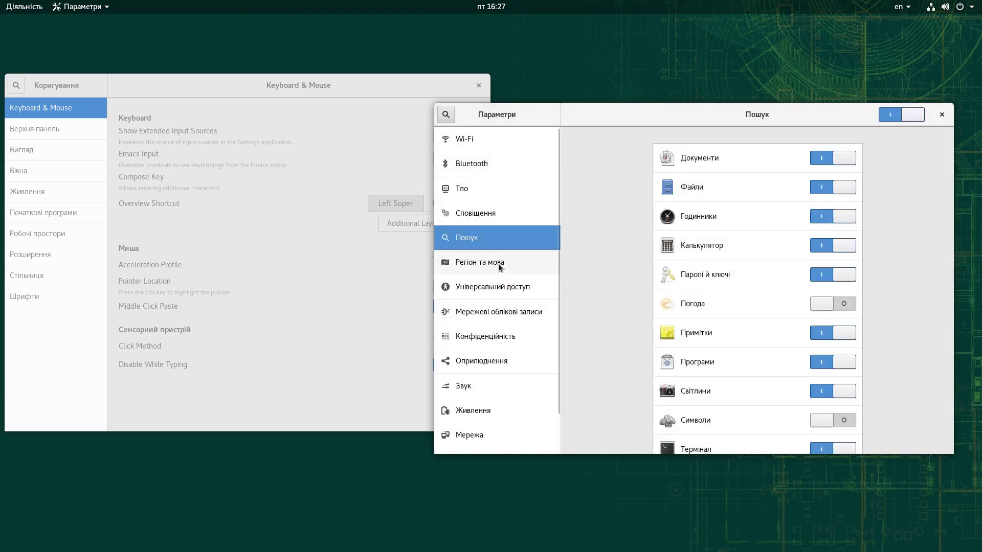
pyautogui.click(506, 262)
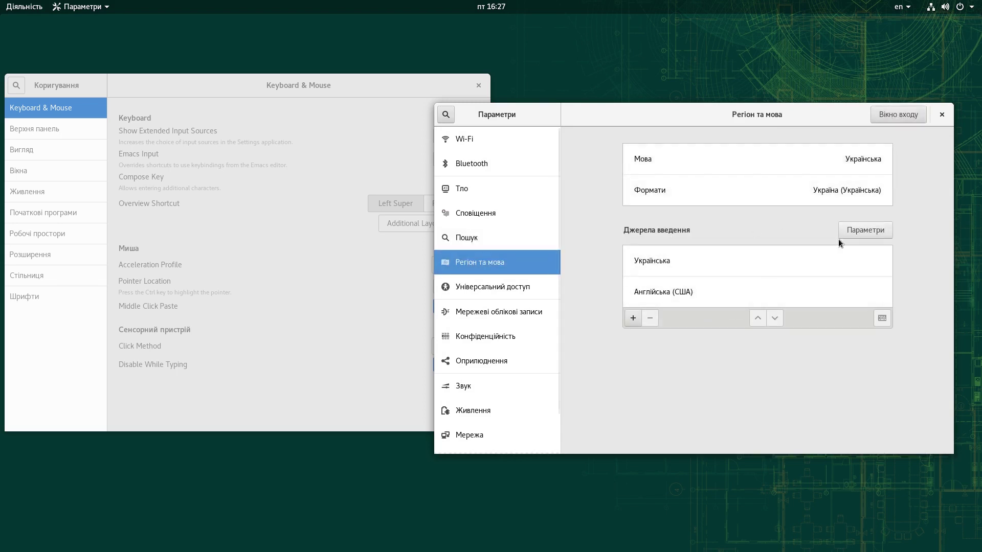
# Step: View Універсальний доступ and the online account providers, then open Конфіденційність
pyautogui.click(501, 287)
pyautogui.click(505, 312)
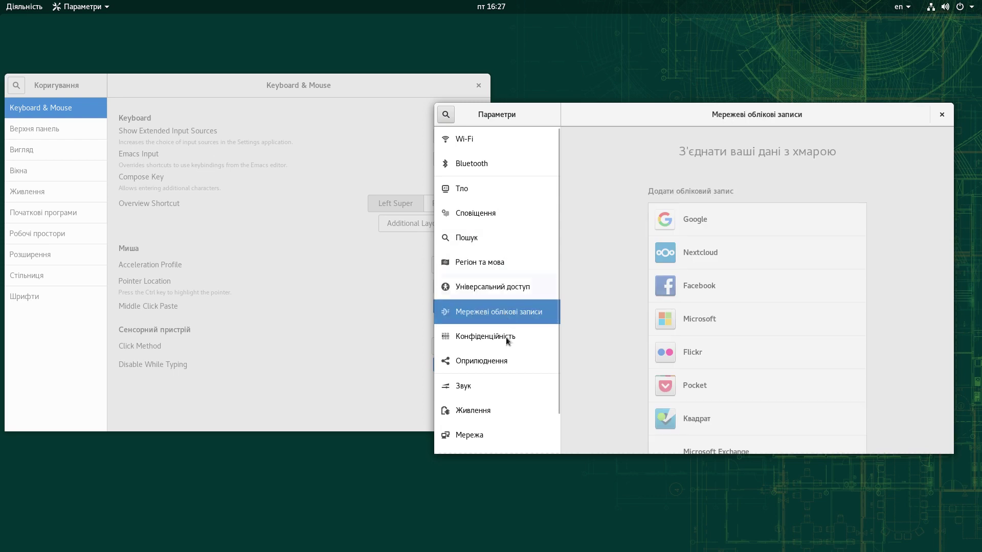
pyautogui.scroll(-2, 723, 335)
pyautogui.click(758, 420)
pyautogui.scroll(-1, 762, 364)
pyautogui.click(474, 341)
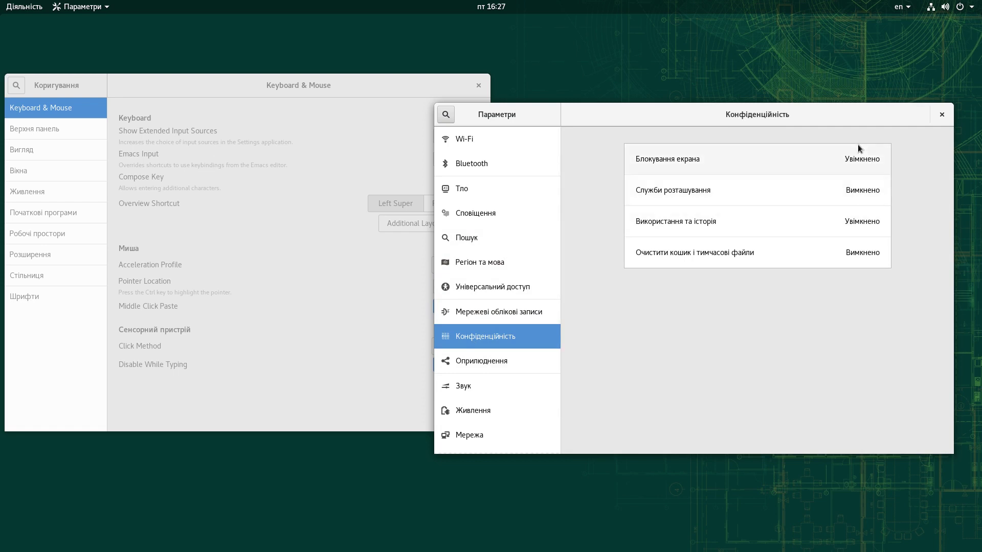
# Step: Turn off automatic screen locking and lock-screen notifications
pyautogui.click(867, 158)
pyautogui.click(813, 276)
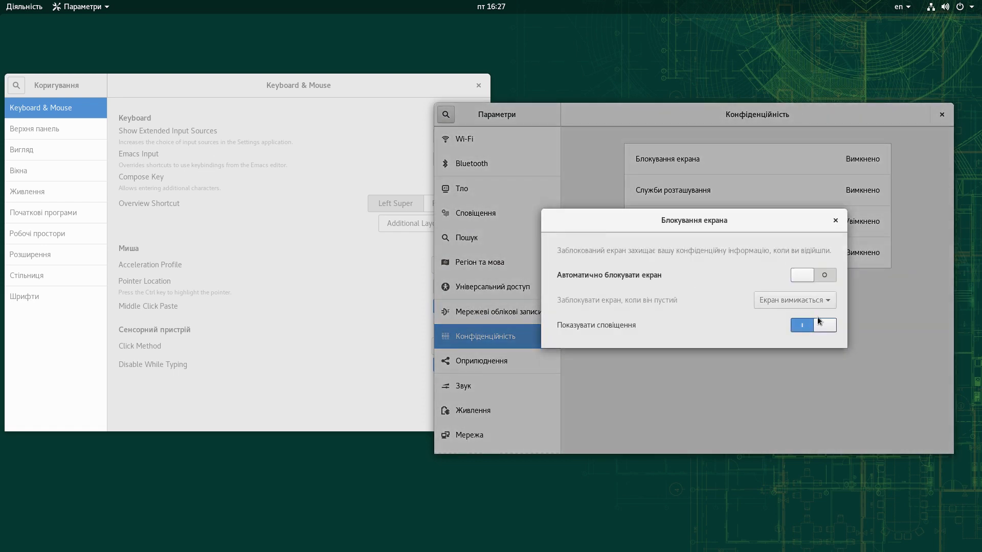
pyautogui.click(819, 326)
pyautogui.click(836, 220)
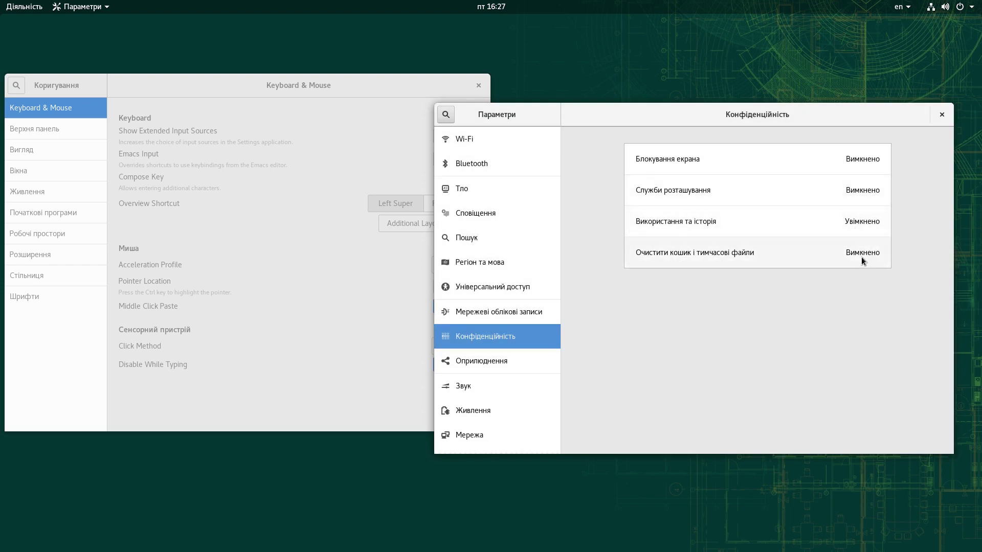
# Step: Enable automatic trash cleanup after 7 days, delete temporary files now, then go to Оприлюднення
pyautogui.click(861, 255)
pyautogui.click(776, 267)
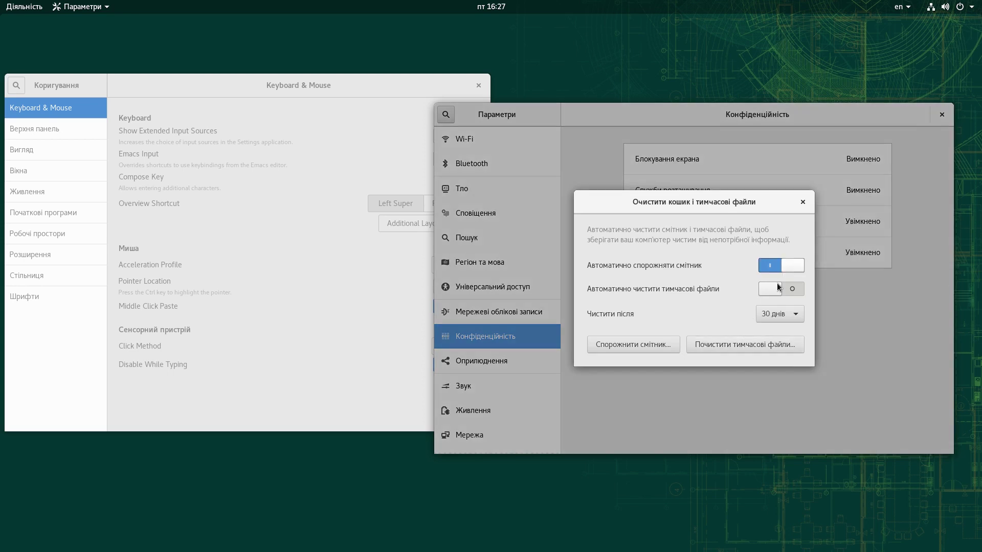
pyautogui.click(796, 312)
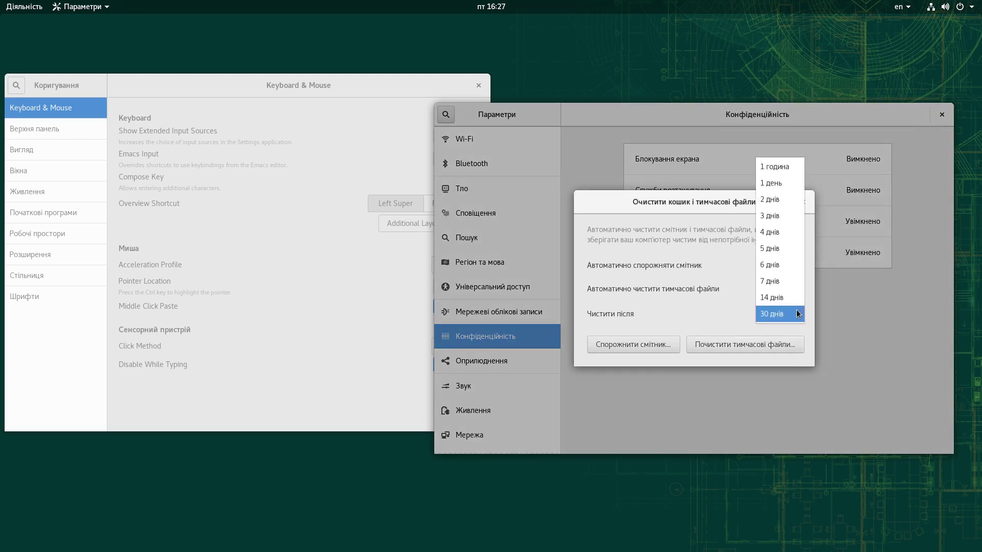
pyautogui.click(770, 282)
pyautogui.click(633, 344)
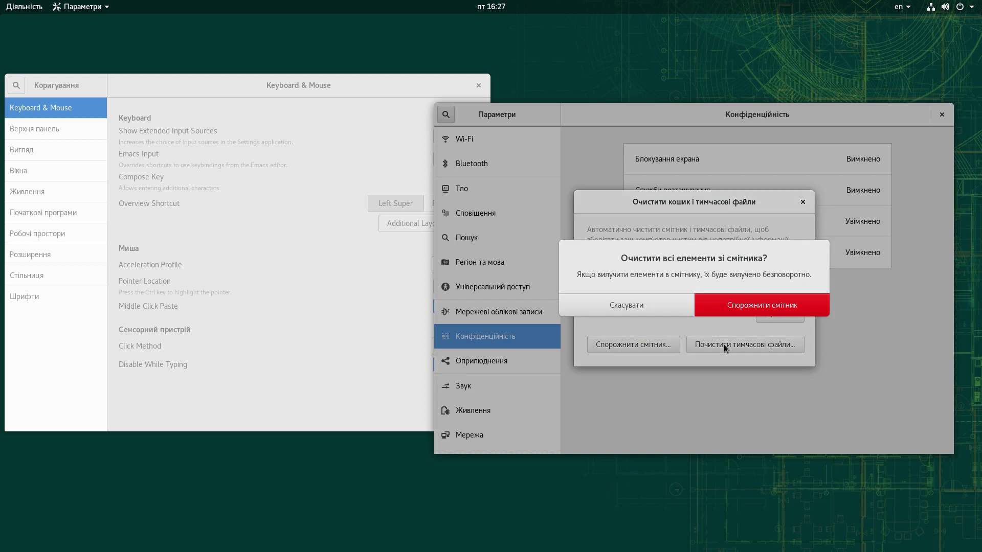
pyautogui.click(737, 307)
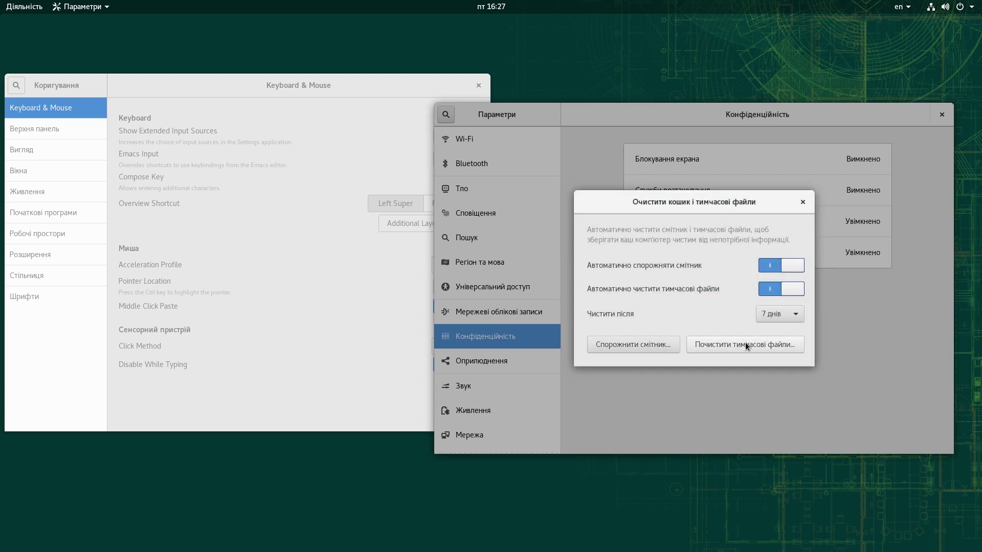
pyautogui.click(745, 342)
pyautogui.click(771, 307)
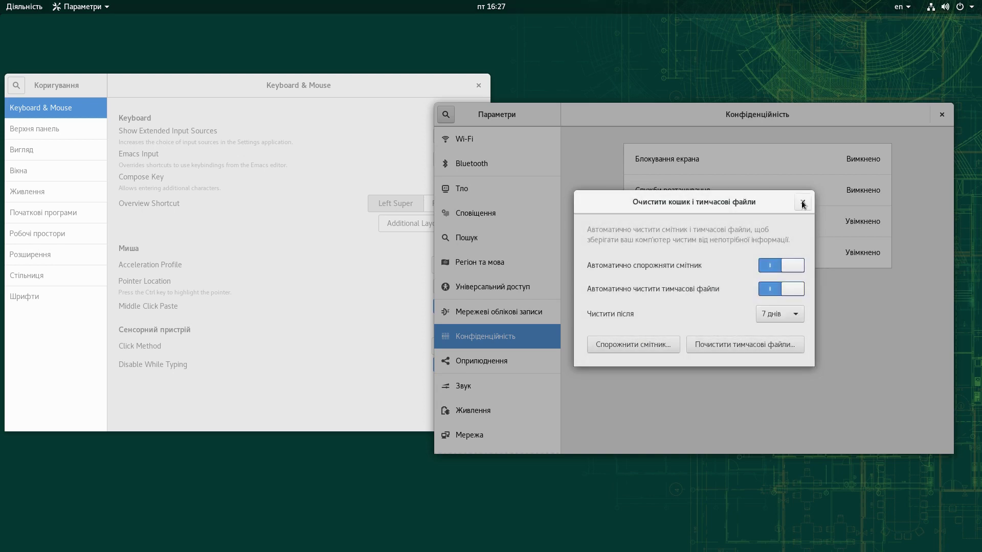
pyautogui.click(803, 202)
pyautogui.click(473, 360)
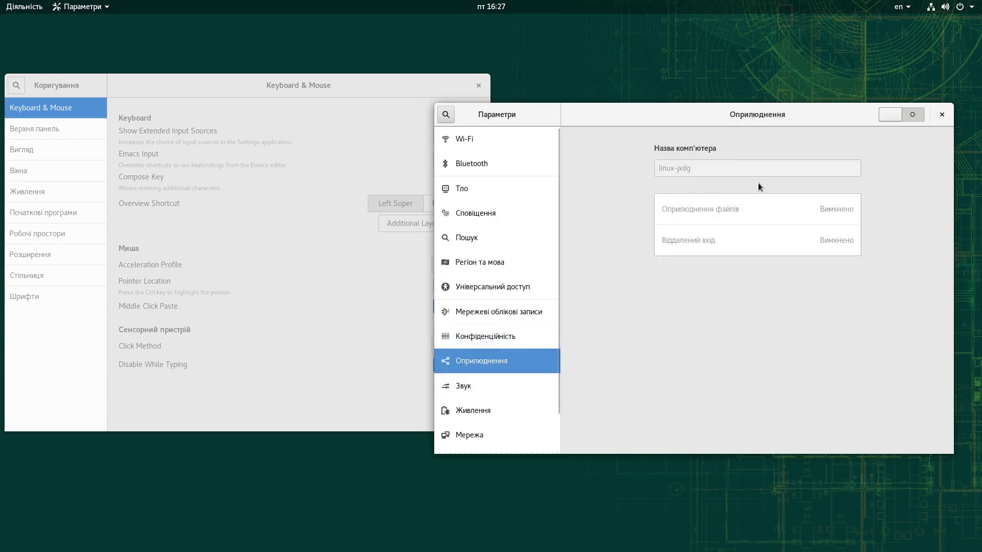
# Step: Set the power settings' screen blank delay to Ніколи, leaving automatic suspend unchanged
pyautogui.click(481, 386)
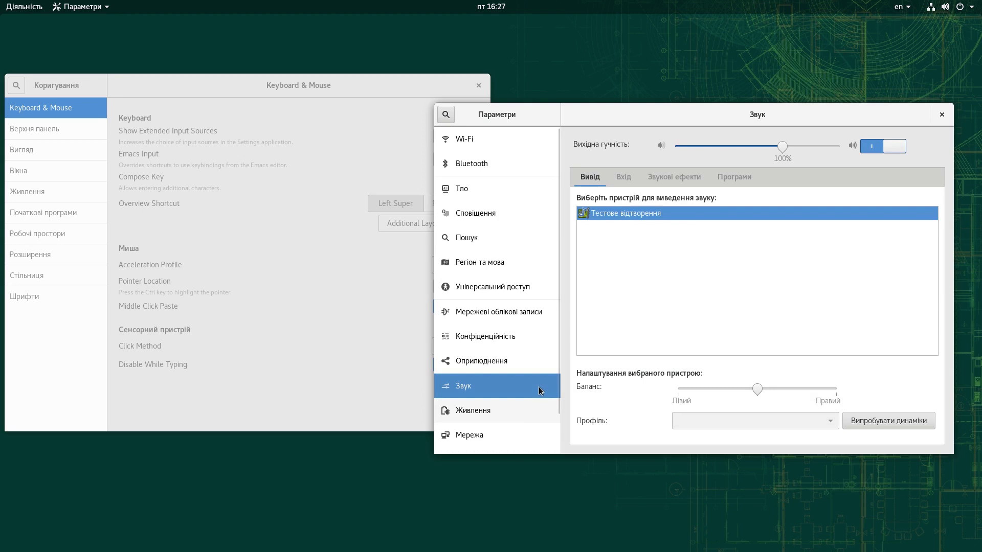
pyautogui.click(485, 415)
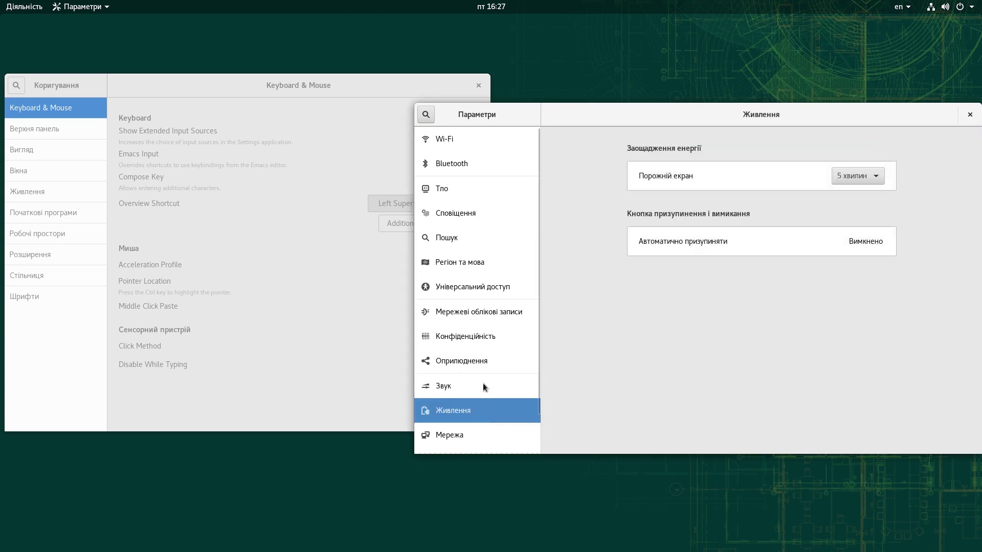
pyautogui.click(864, 180)
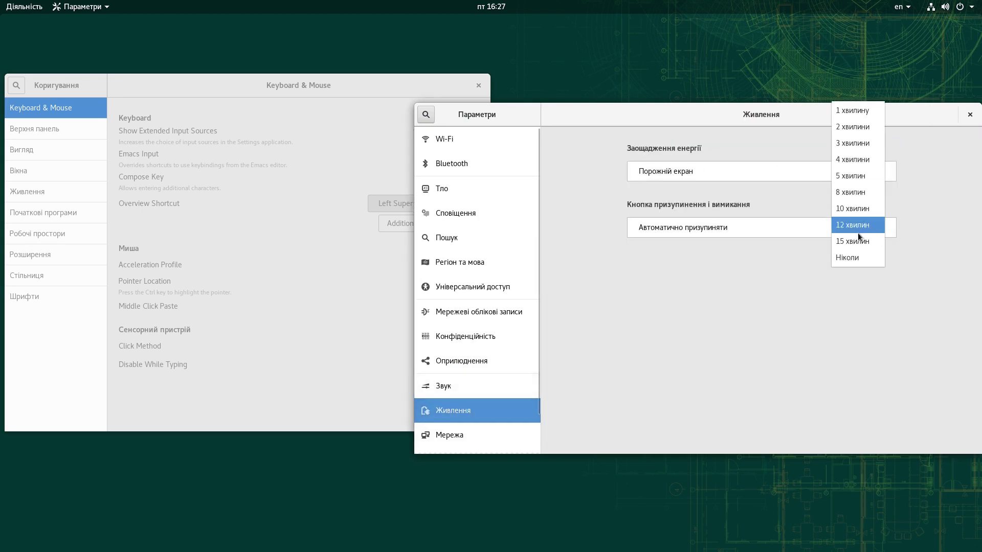
pyautogui.click(851, 259)
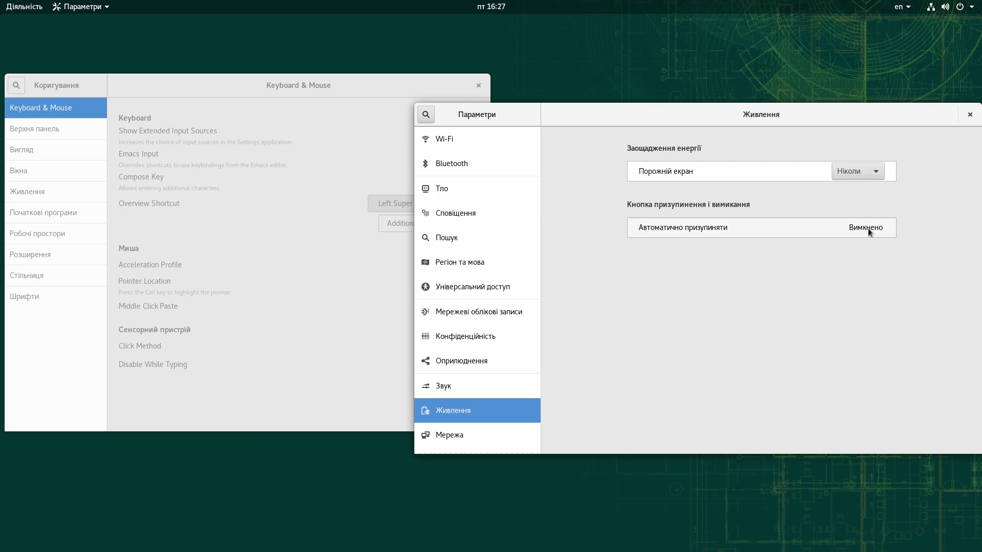
pyautogui.click(868, 229)
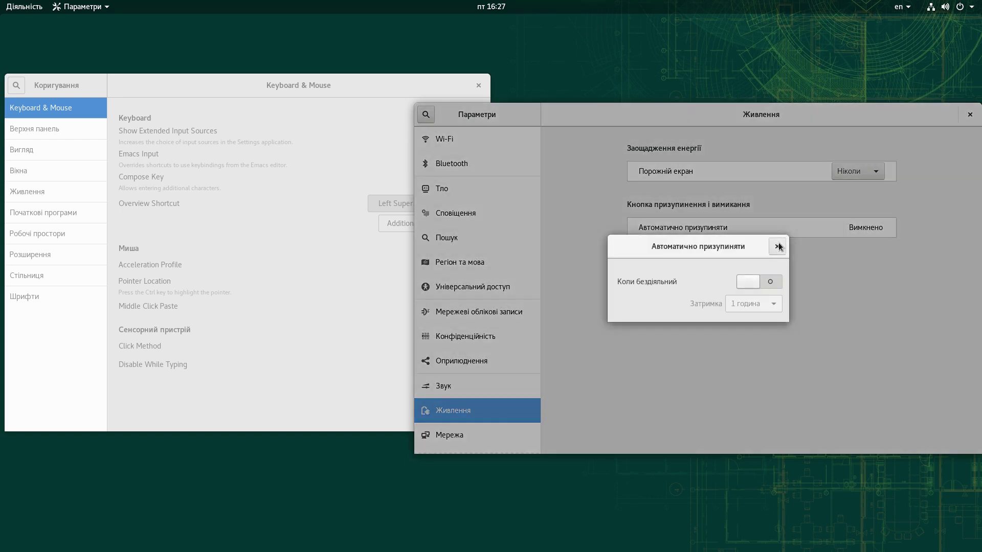
pyautogui.click(778, 246)
# Step: Browse the Пристрої pages (removable media, Wacom, Колір) and open the Подробиці details page
pyautogui.scroll(-2, 505, 421)
pyautogui.click(475, 397)
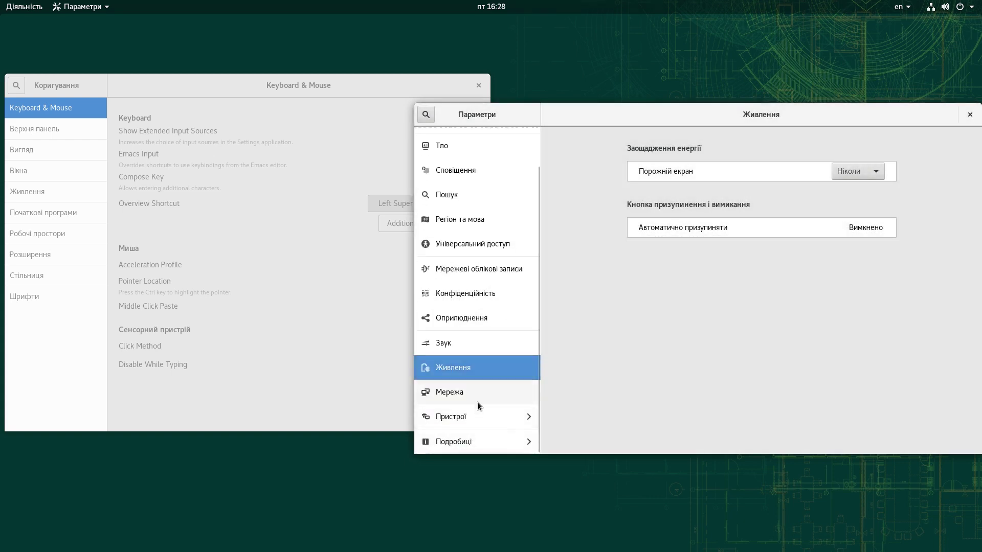
pyautogui.click(480, 419)
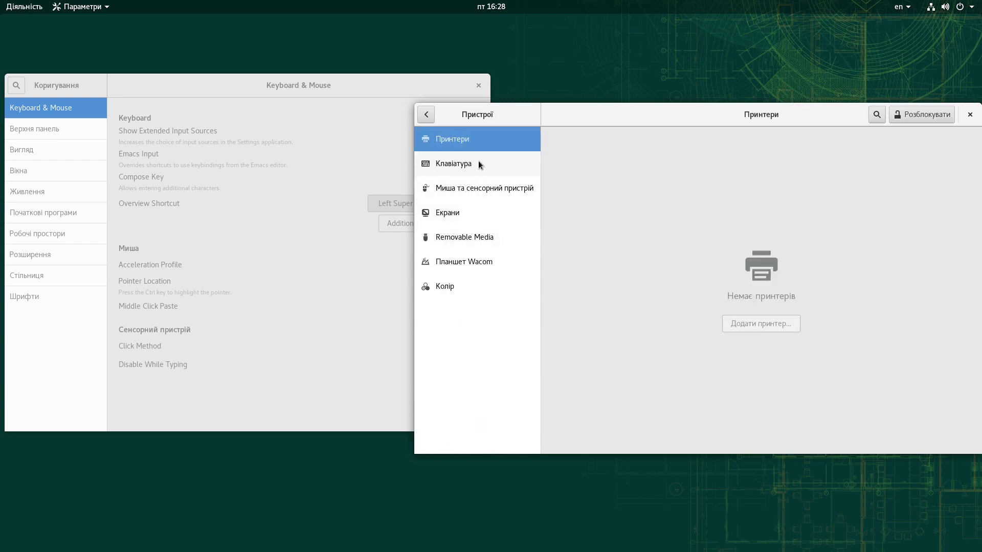
pyautogui.click(464, 240)
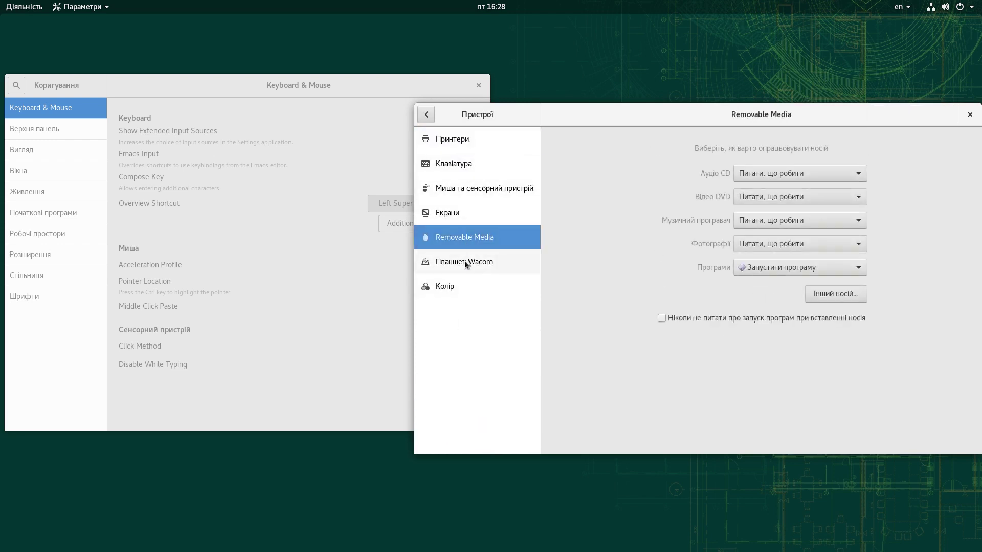
pyautogui.click(464, 265)
pyautogui.click(459, 284)
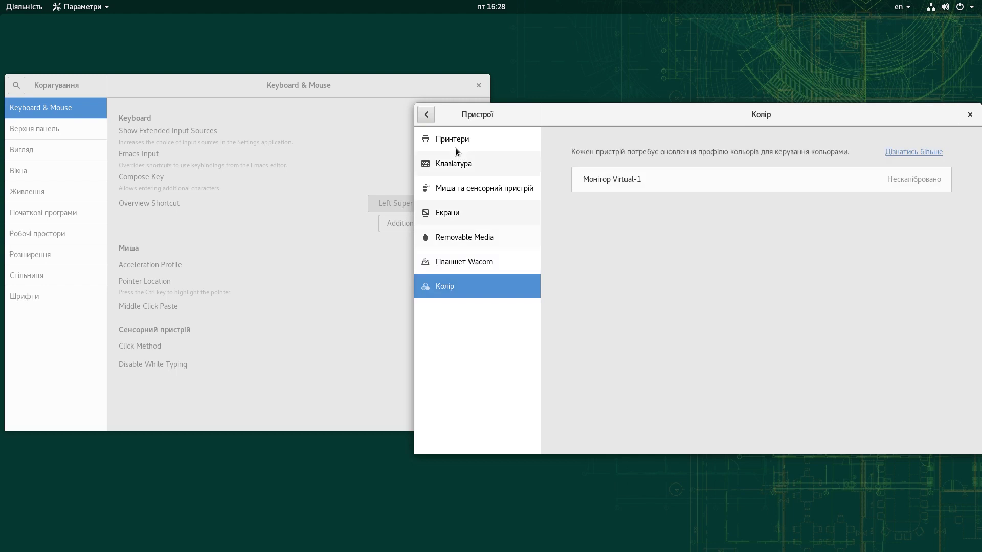
pyautogui.click(426, 114)
pyautogui.scroll(-2, 471, 377)
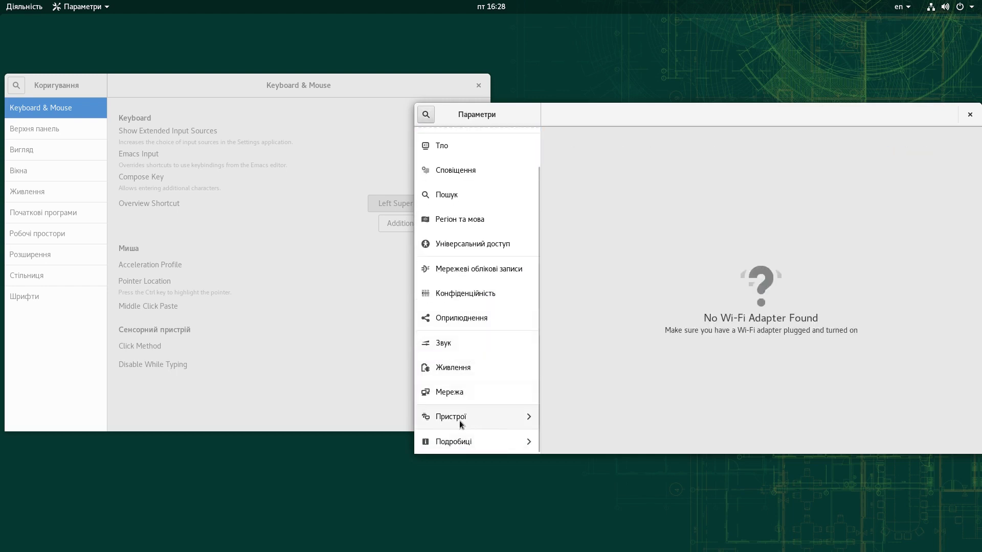
pyautogui.click(460, 422)
pyautogui.click(426, 114)
pyautogui.scroll(-2, 478, 369)
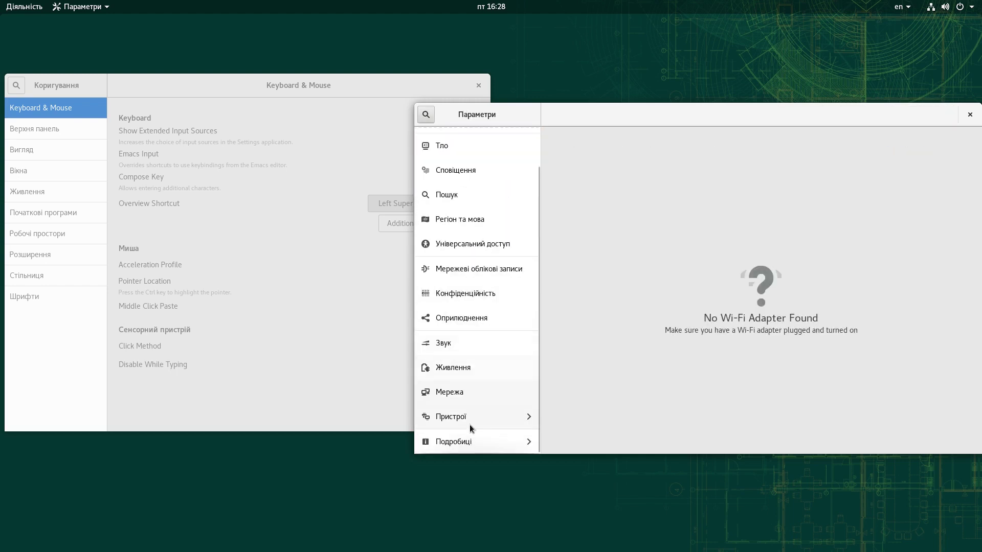
pyautogui.click(460, 439)
# Step: Centre the Tweaks window and open its Вигляд page, leaving the application theme unchanged
pyautogui.moveTo(253, 84); pyautogui.dragTo(446, 113)
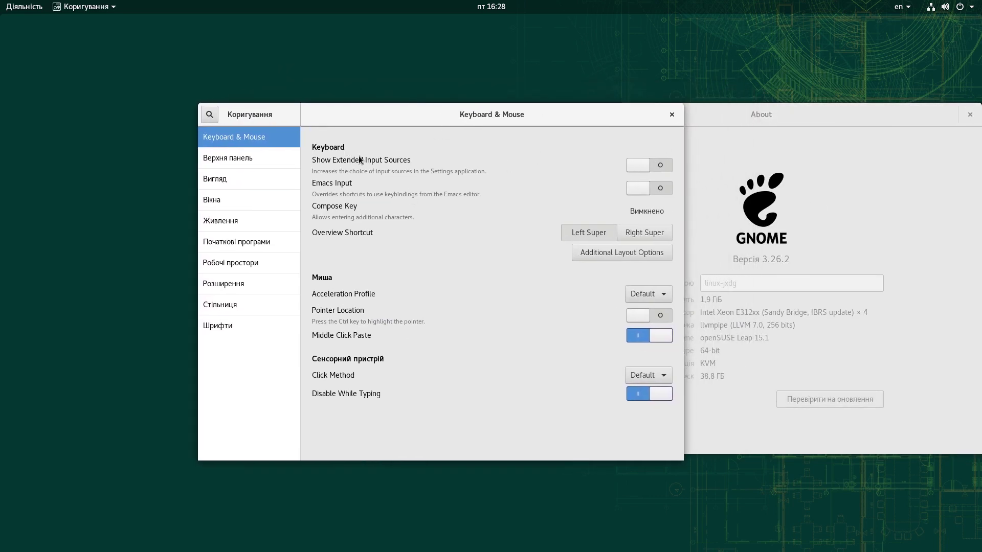
pyautogui.click(219, 160)
pyautogui.click(225, 180)
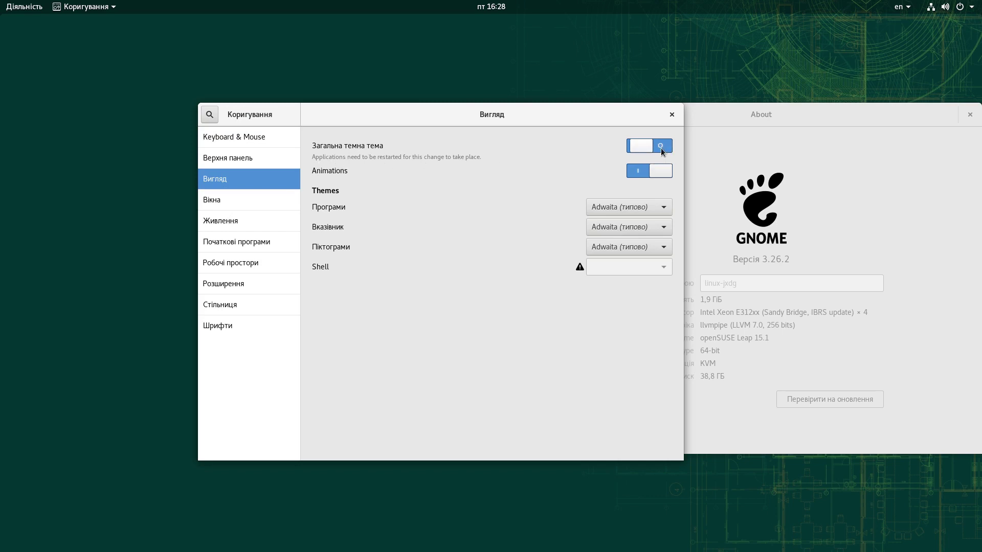
pyautogui.click(644, 213)
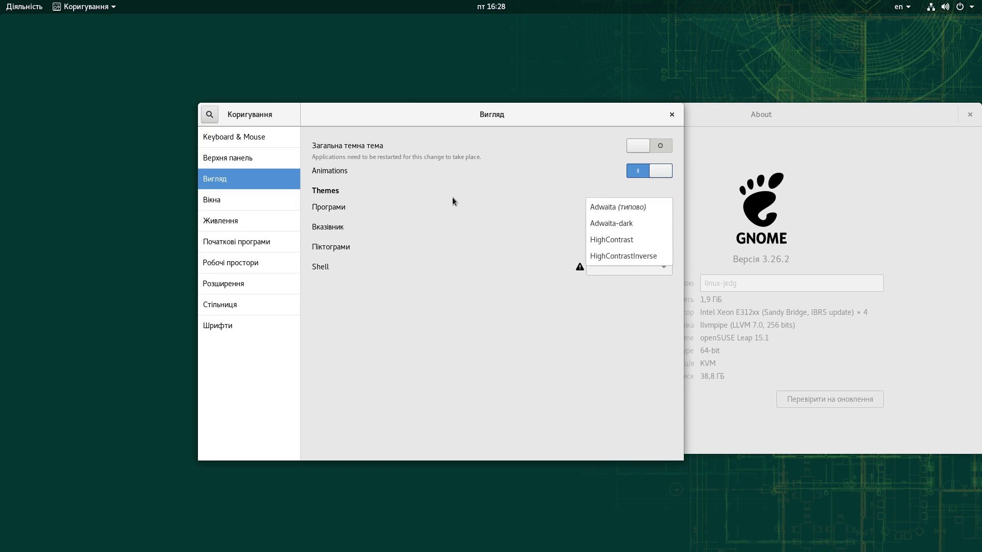
pyautogui.click(452, 198)
# Step: Set the cursor theme to Whiteglass after briefly trying Handhelds
pyautogui.click(659, 227)
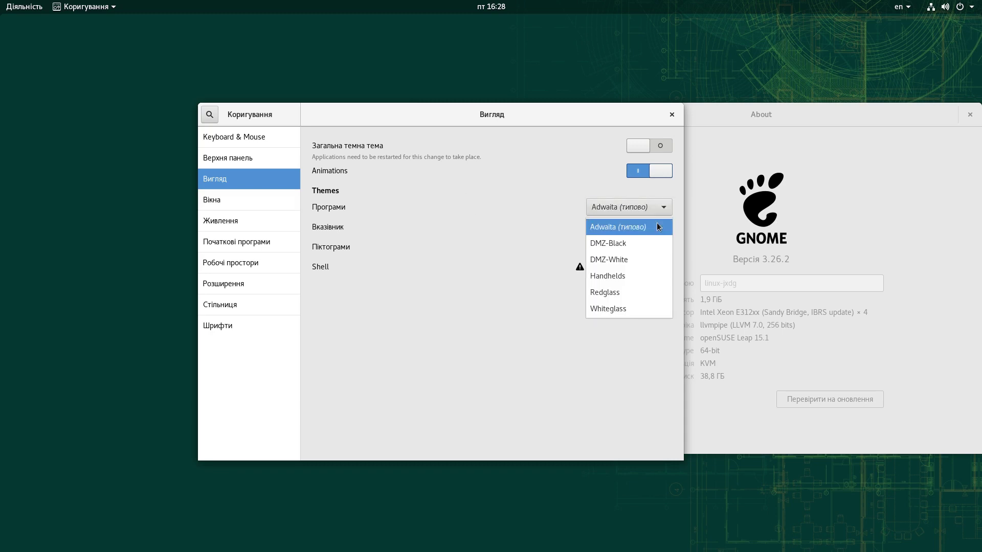
pyautogui.click(621, 275)
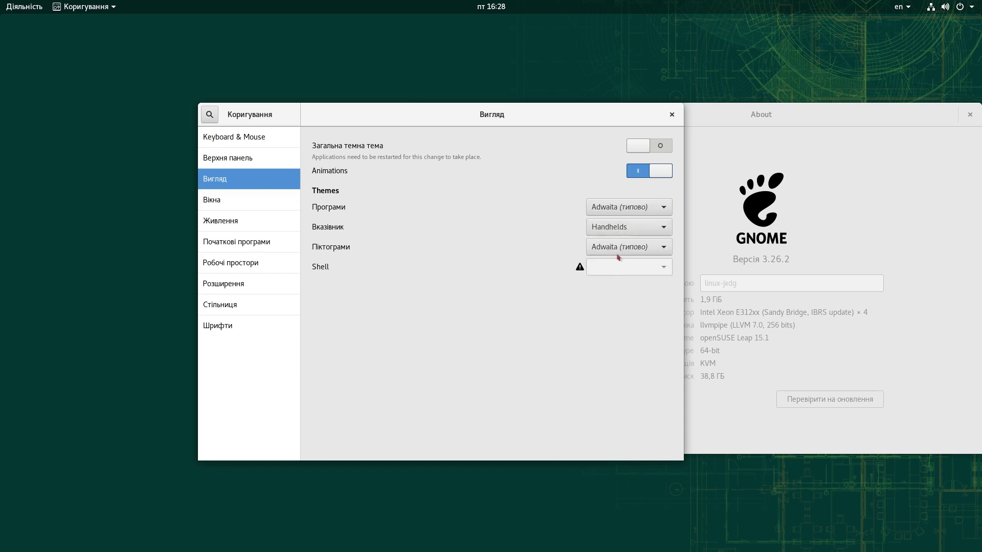
pyautogui.click(626, 232)
pyautogui.click(627, 251)
pyautogui.click(616, 228)
pyautogui.click(617, 244)
# Step: Set the icon theme to DMZ-White
pyautogui.click(604, 248)
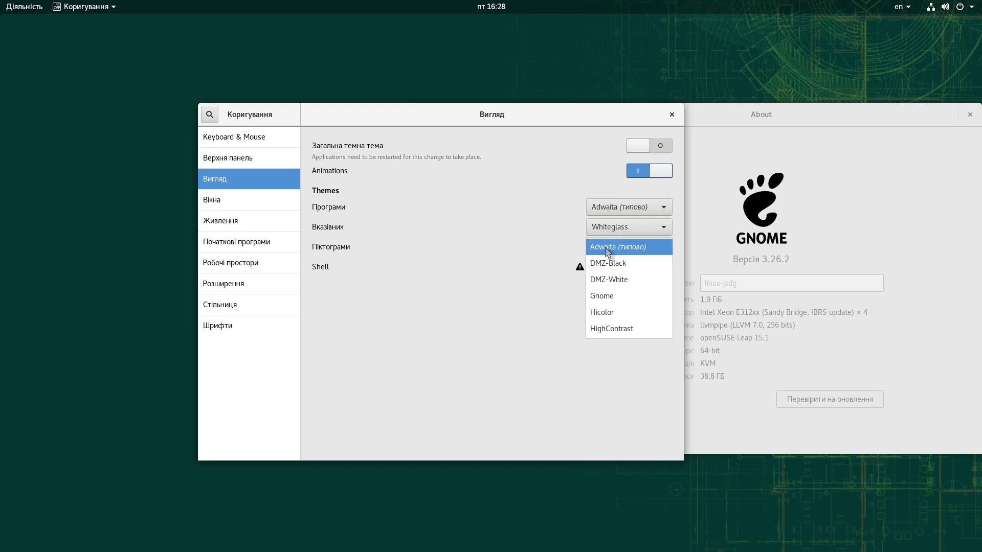
pyautogui.click(611, 282)
pyautogui.moveTo(0, 0)
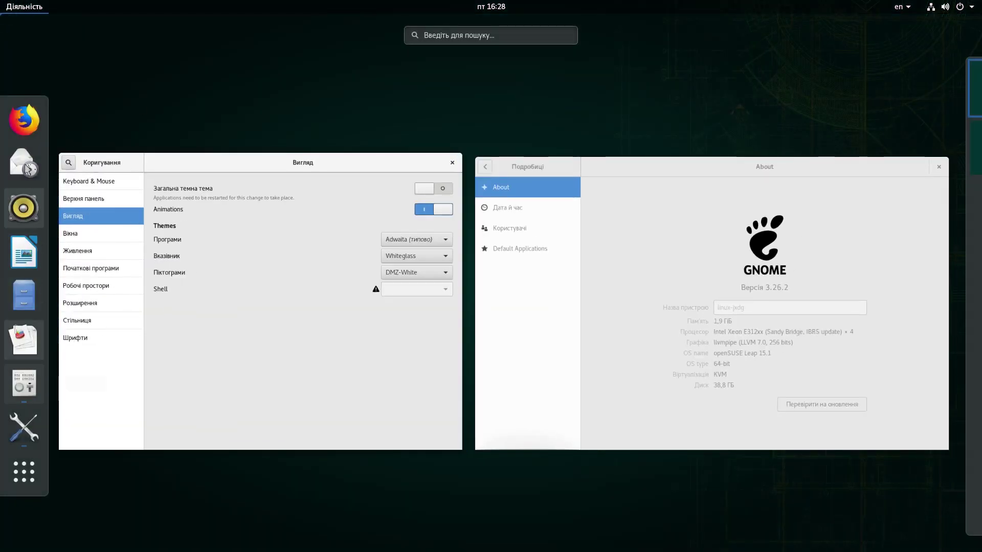
# Step: Open Files at the home folder, move it down-right, and switch icons to DMZ-Black
pyautogui.click(24, 296)
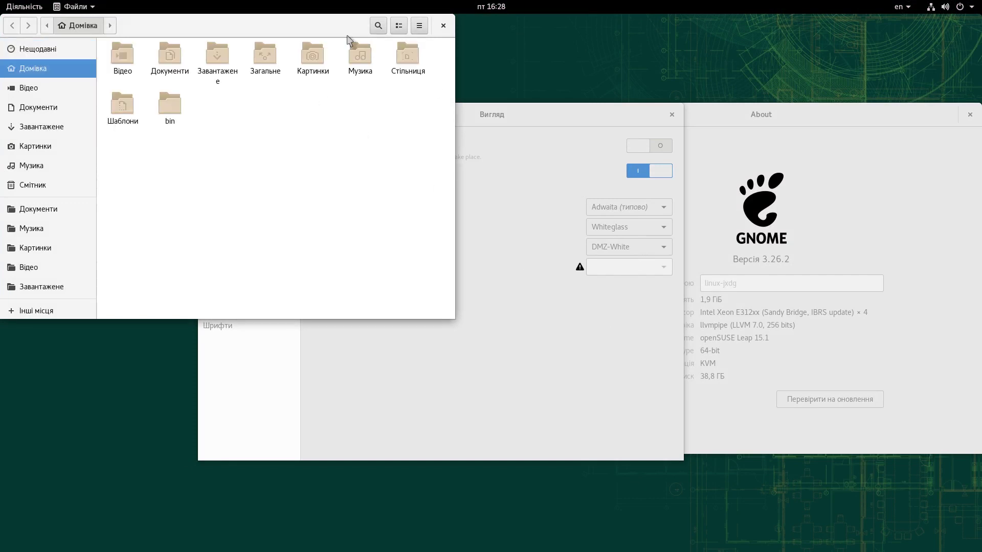
pyautogui.moveTo(400, 117); pyautogui.dragTo(654, 337)
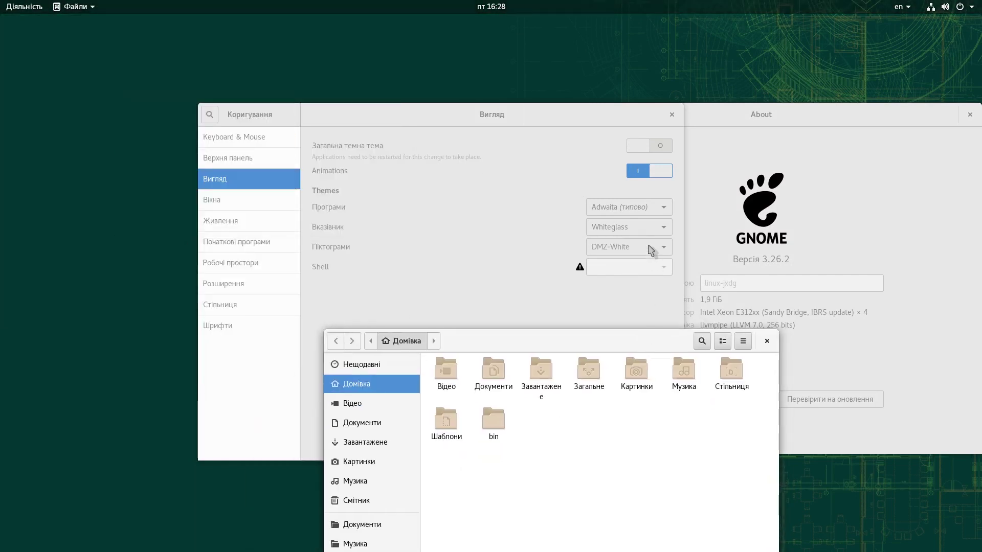
pyautogui.click(649, 248)
pyautogui.click(636, 231)
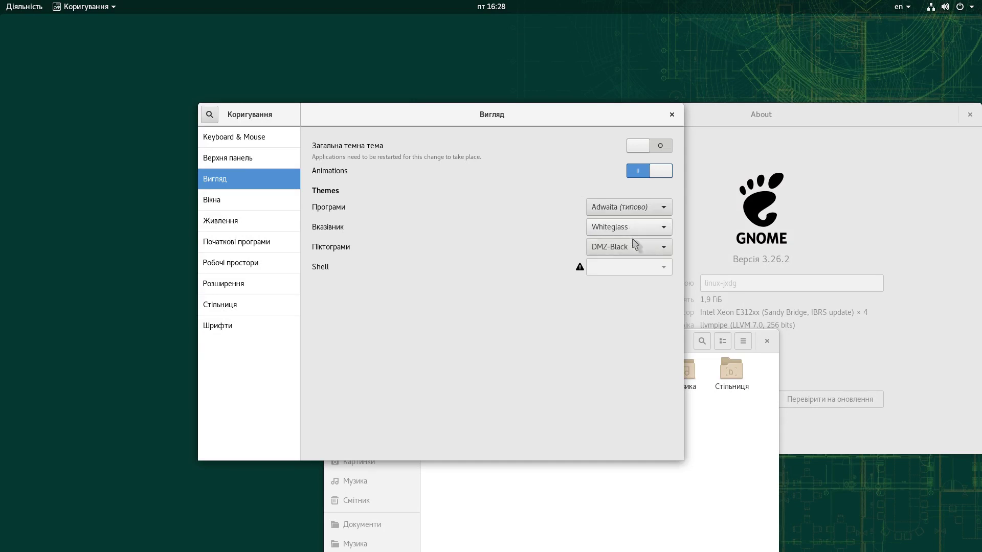
pyautogui.click(638, 251)
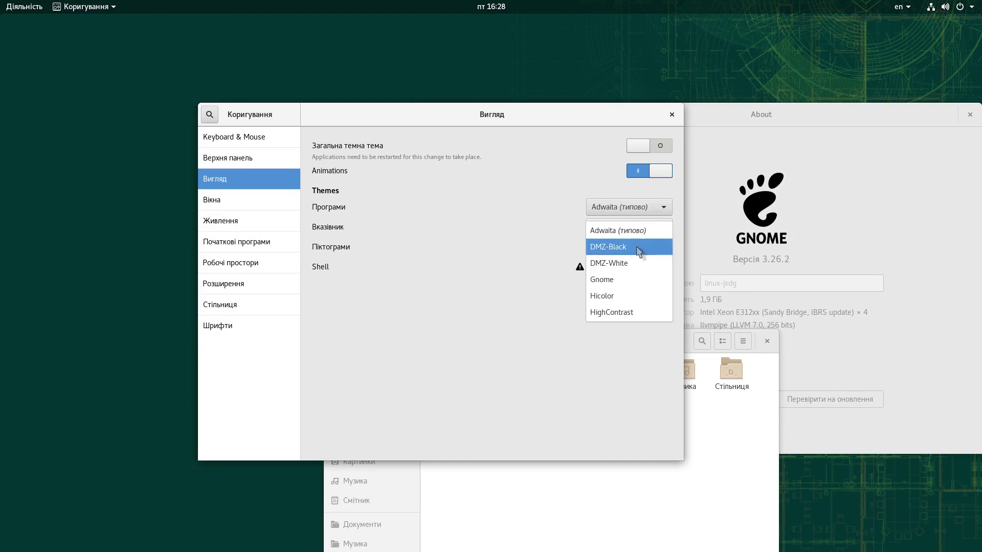
pyautogui.click(624, 280)
# Step: Reapply DMZ-Black, try HighContrast and Hicolor, then restore the default Adwaita icon theme
pyautogui.click(634, 248)
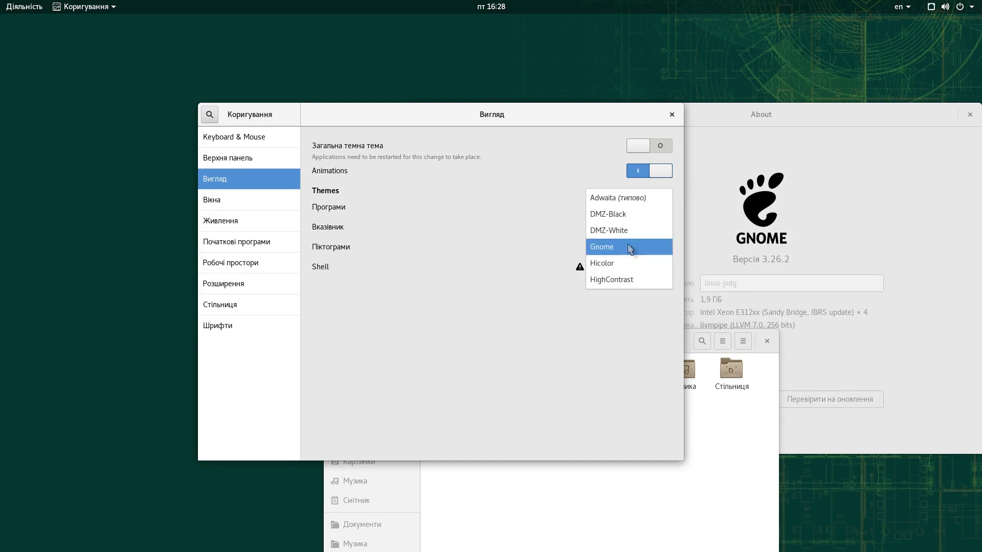
pyautogui.click(619, 218)
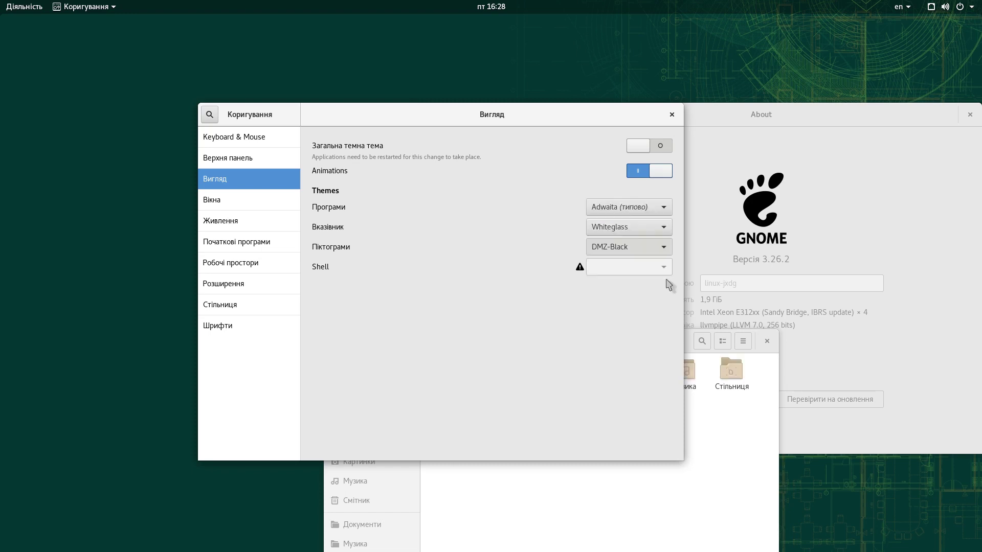
pyautogui.click(649, 247)
pyautogui.click(650, 312)
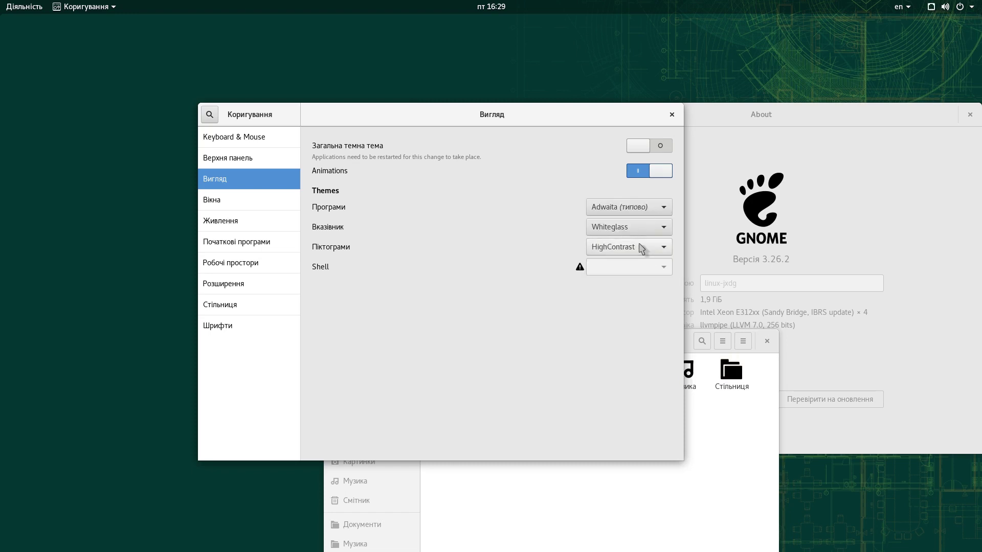
pyautogui.click(641, 249)
pyautogui.click(625, 237)
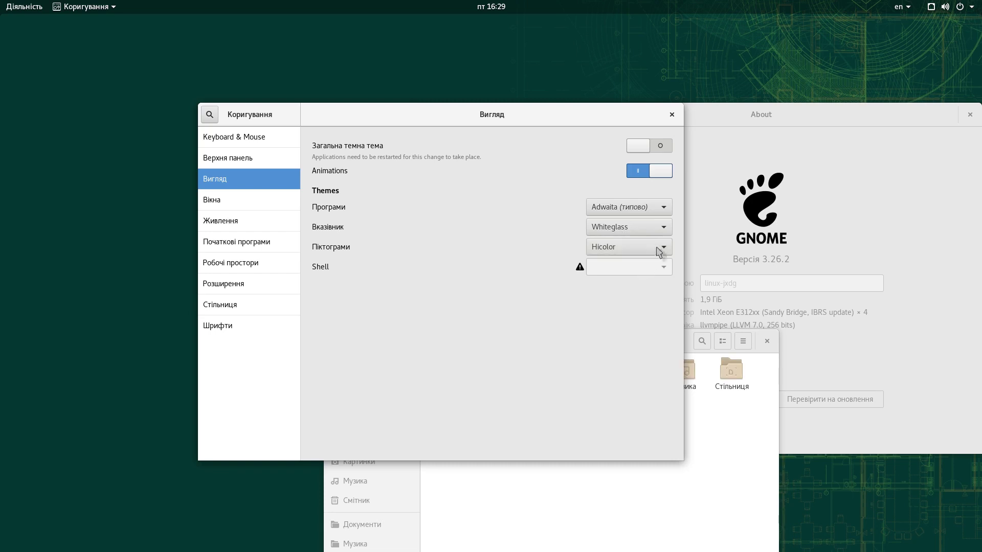
pyautogui.click(633, 250)
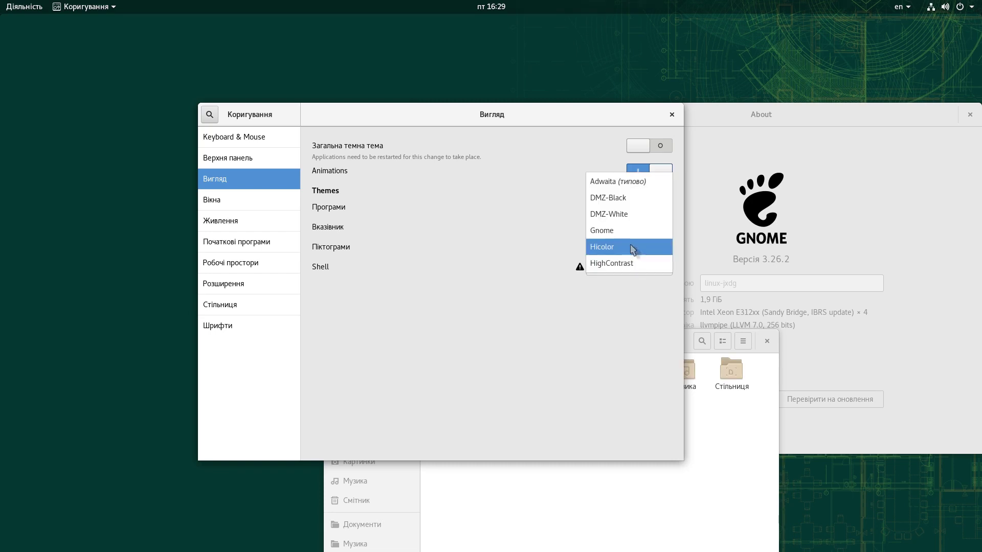
pyautogui.click(619, 188)
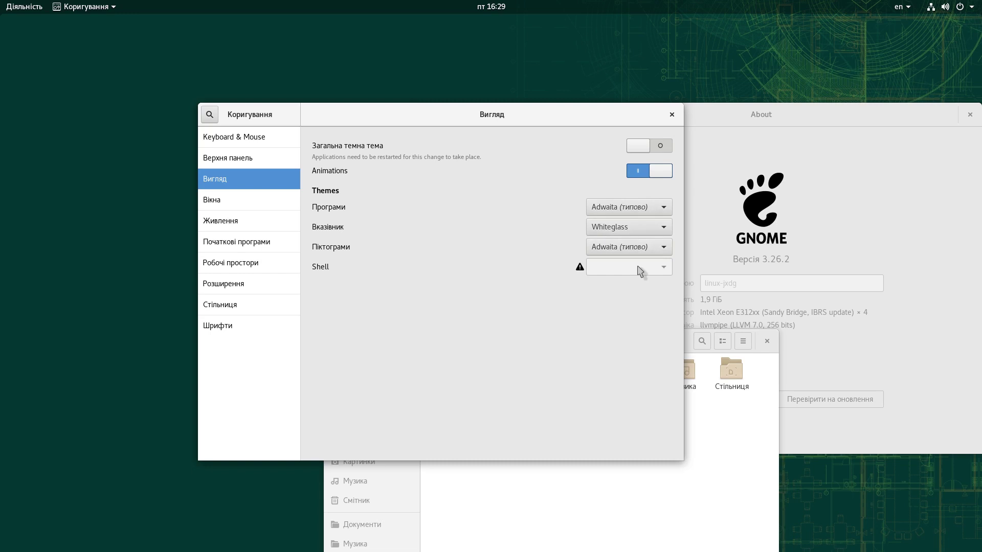
# Step: Review the Tweaks window, power, startup applications, workspace and extension pages
pyautogui.click(222, 203)
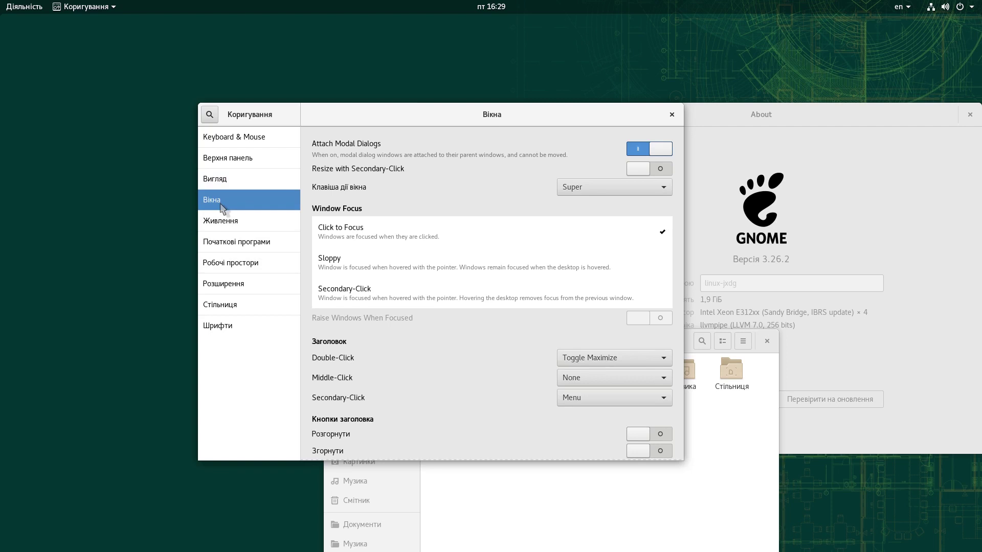
pyautogui.scroll(-1, 458, 412)
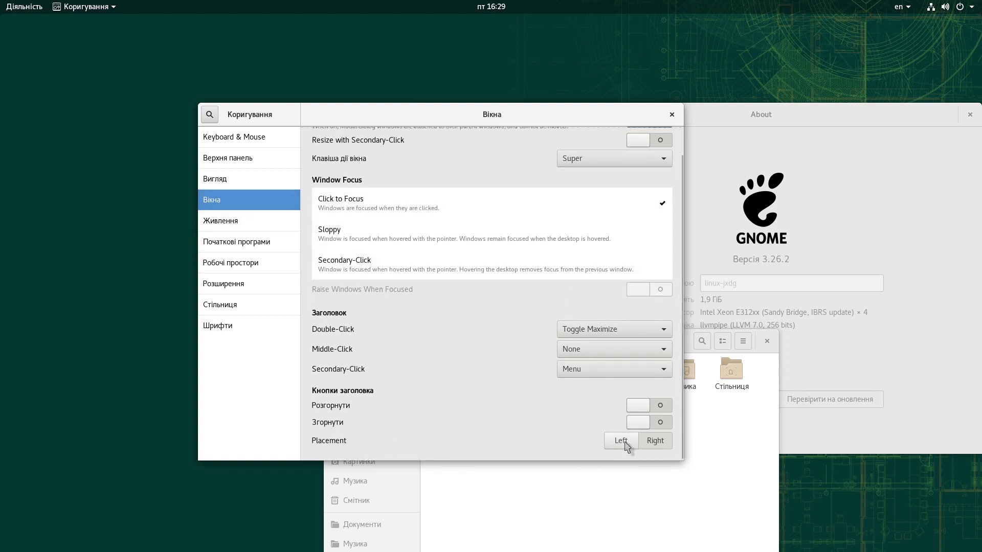
pyautogui.scroll(1, 552, 402)
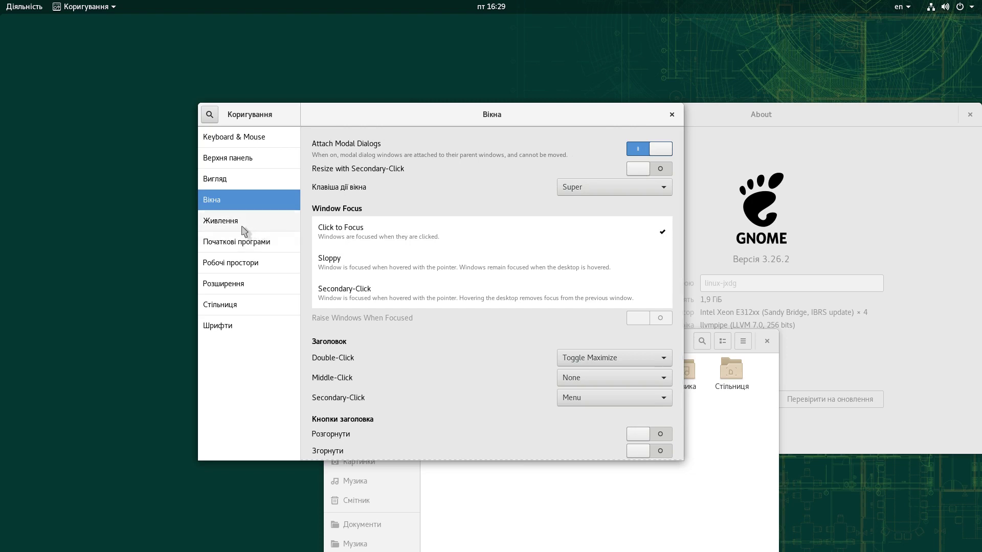
pyautogui.click(238, 227)
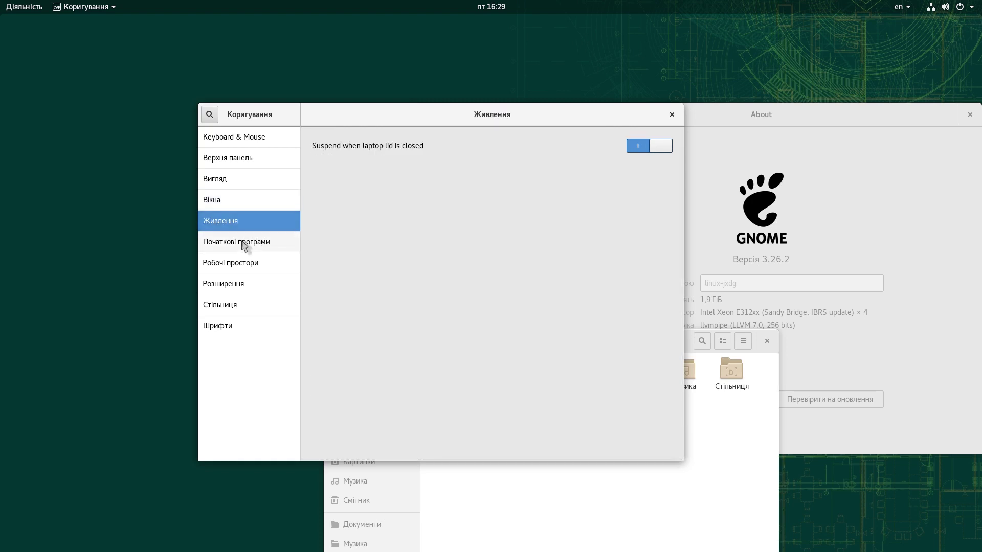
pyautogui.click(233, 245)
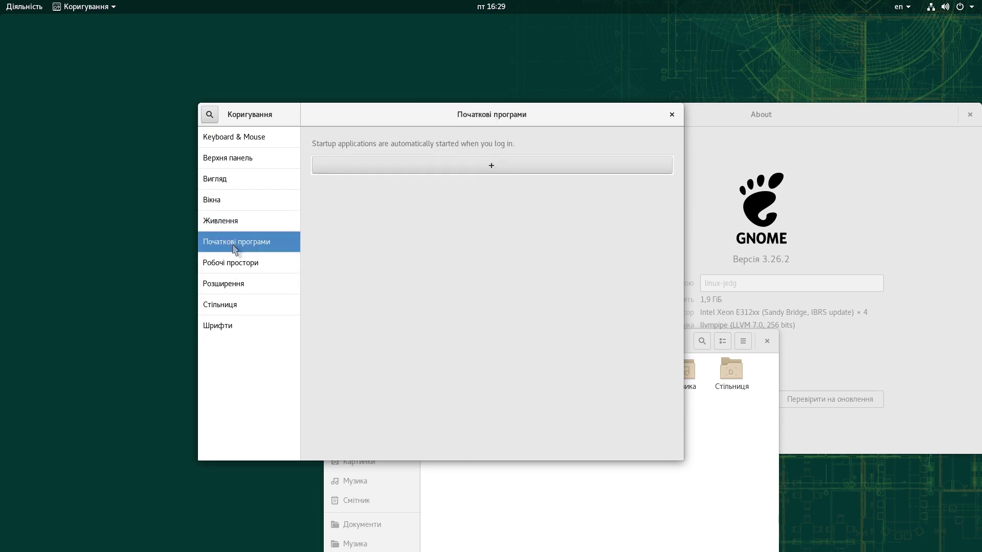
pyautogui.click(241, 263)
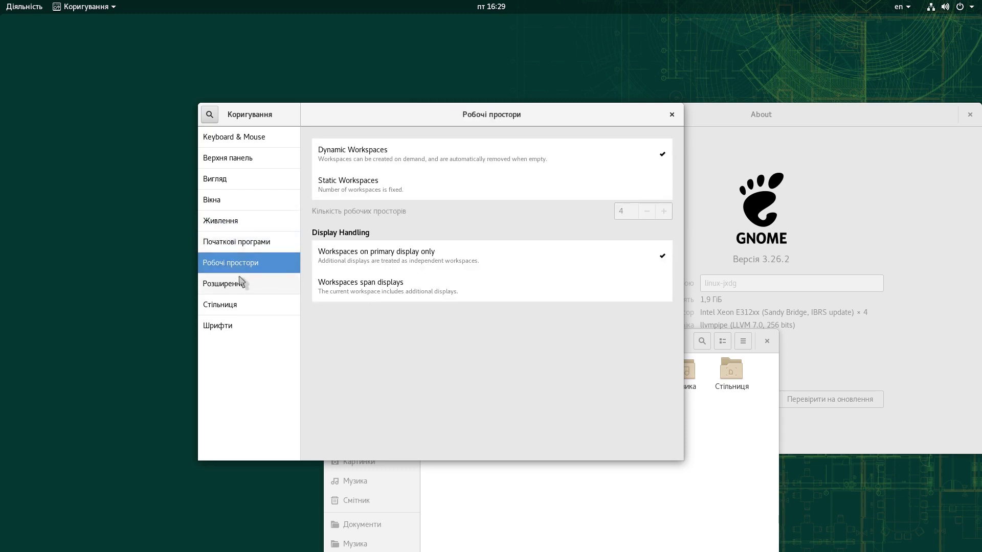
pyautogui.click(234, 293)
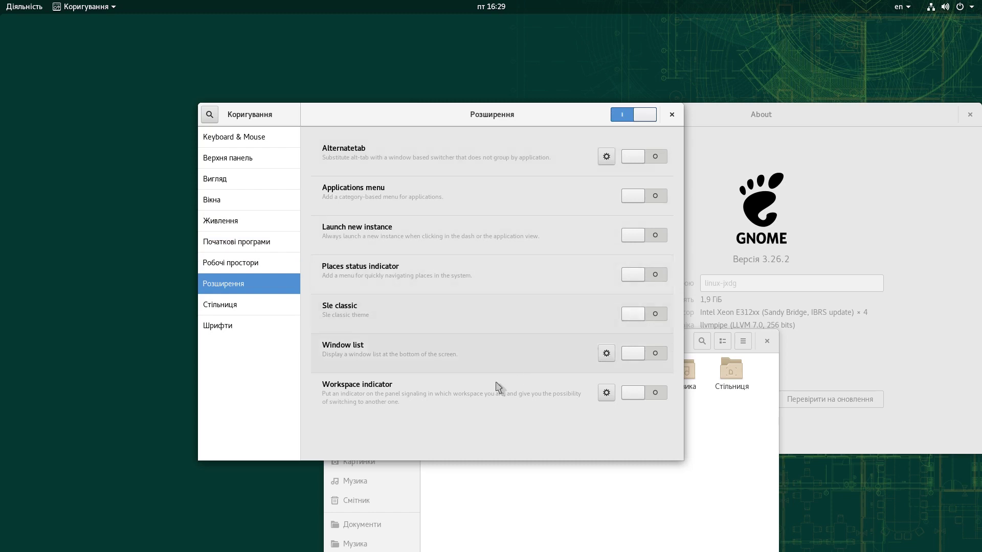
# Step: Toggle desktop icons on then off, view Fonts, close Tweaks, and move Files top-left
pyautogui.click(235, 309)
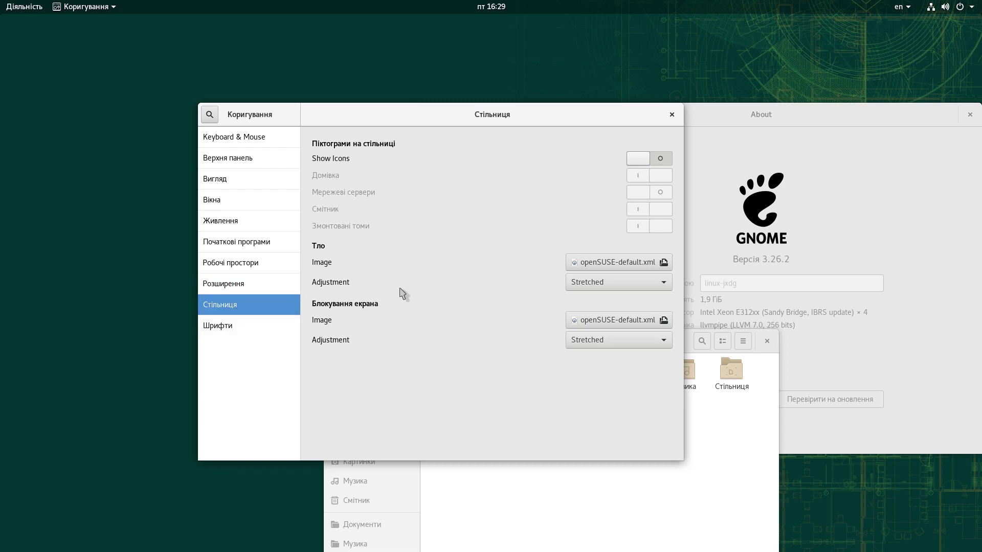
pyautogui.click(639, 163)
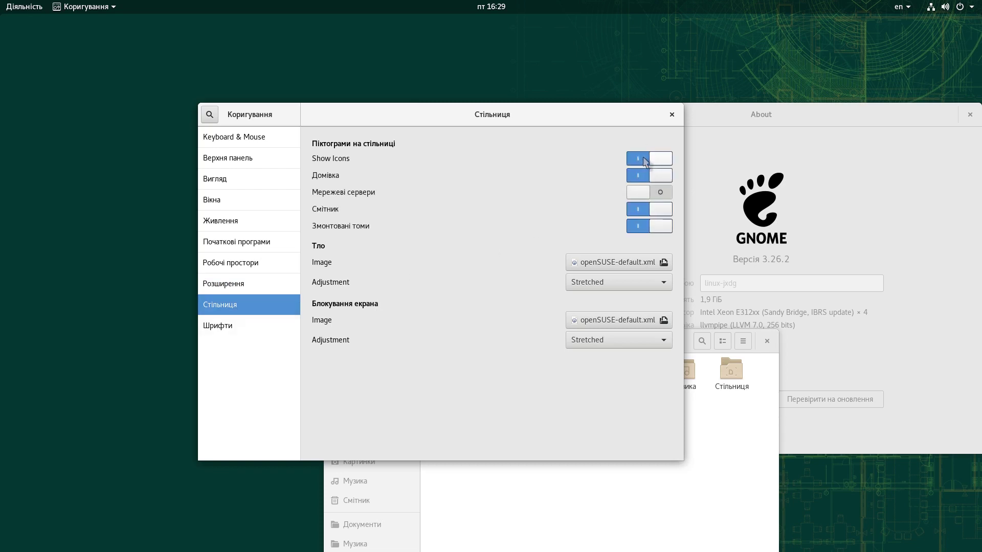
pyautogui.click(664, 159)
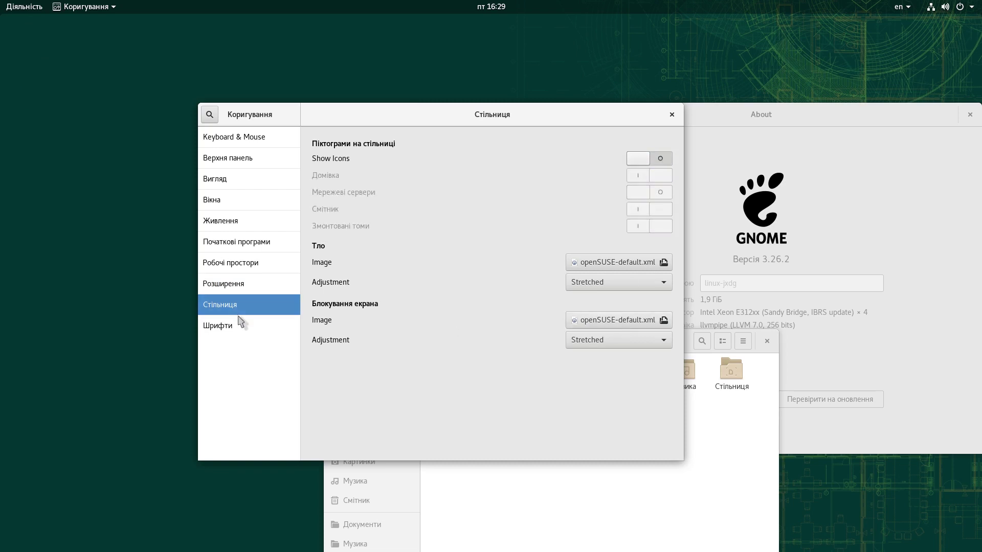
pyautogui.click(238, 326)
pyautogui.click(672, 114)
pyautogui.moveTo(589, 347); pyautogui.dragTo(386, 101)
# Step: Close the Files and About settings windows and bring up the applications overview
pyautogui.click(565, 97)
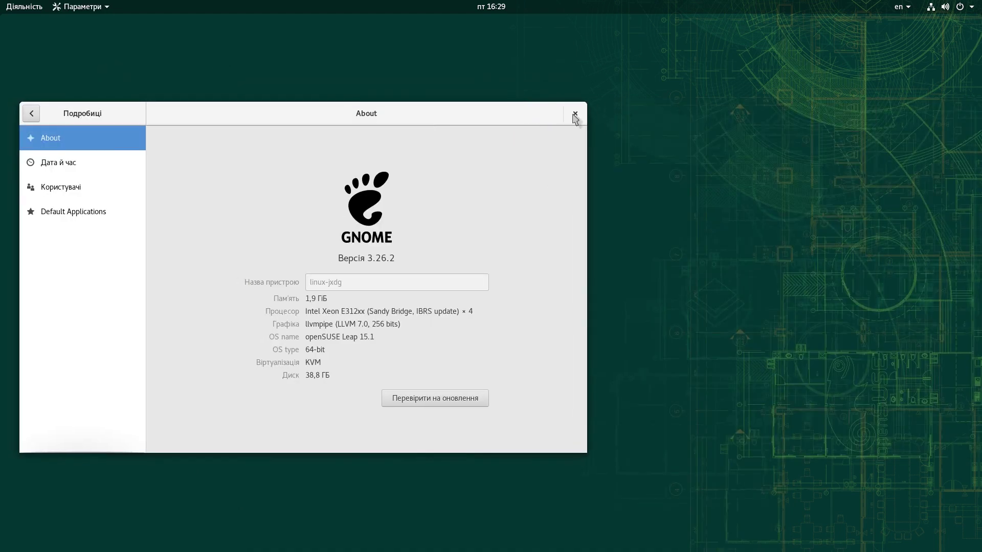
pyautogui.click(575, 114)
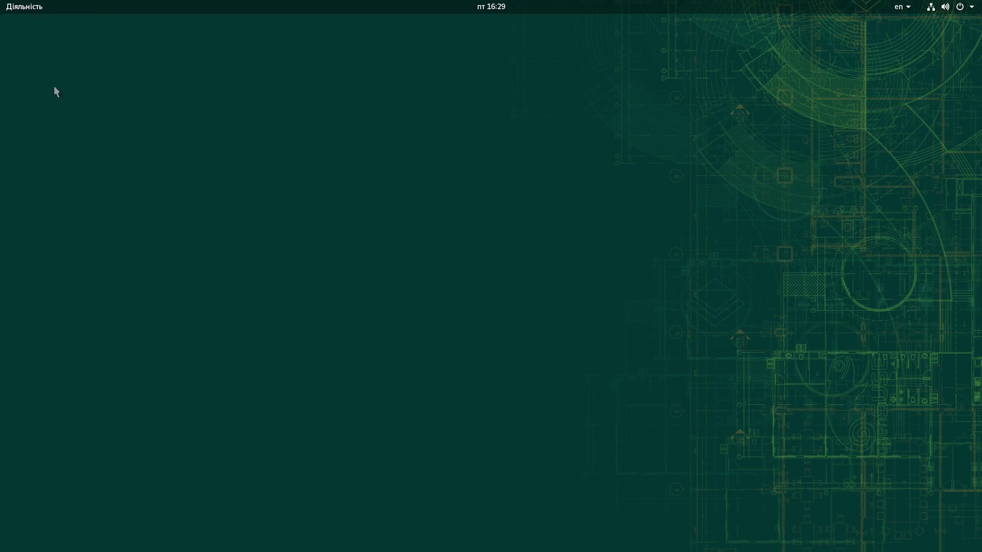
pyautogui.click(16, 7)
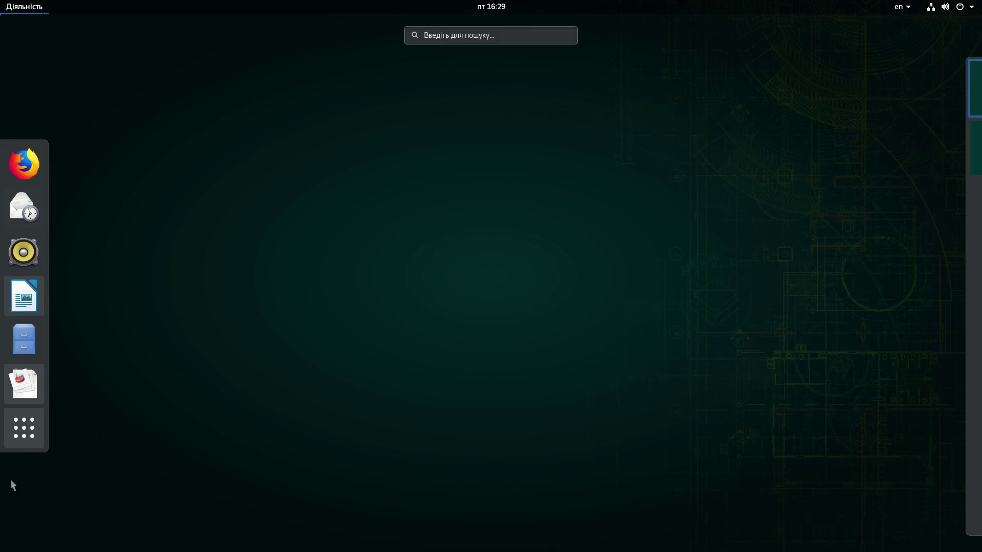
pyautogui.scroll(-1, 500, 333)
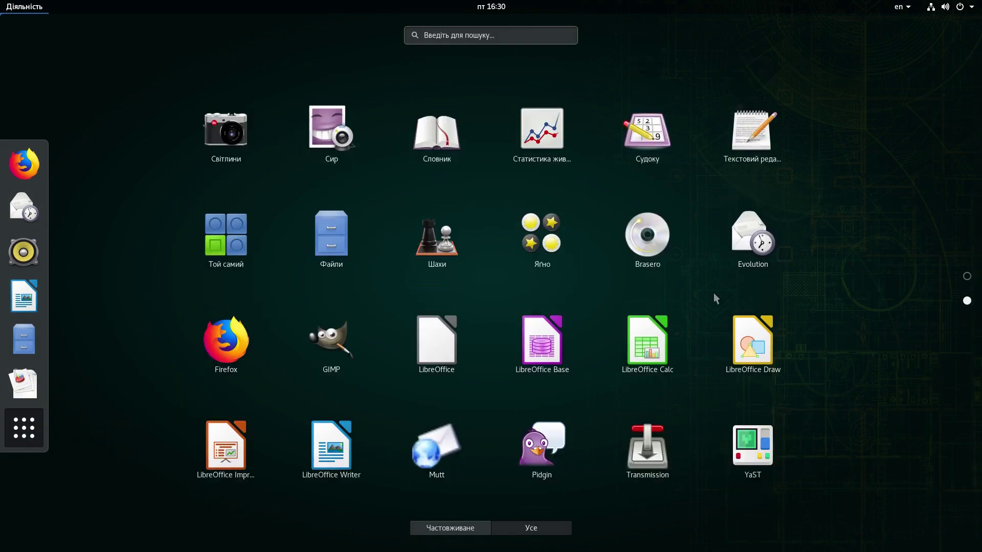
# Step: Launch YaST with the root password, shrink its window, and close it
pyautogui.click(737, 420)
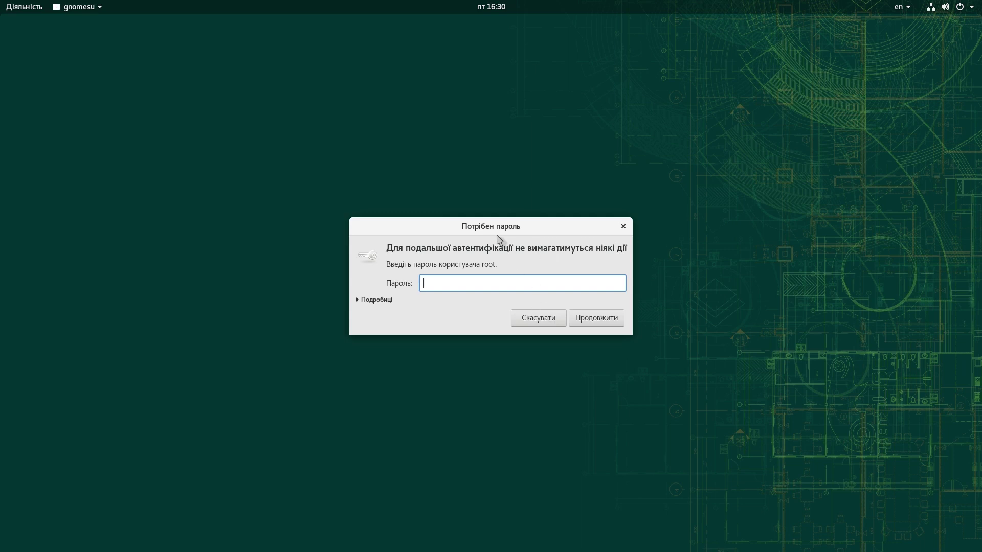
pyautogui.press('Return')
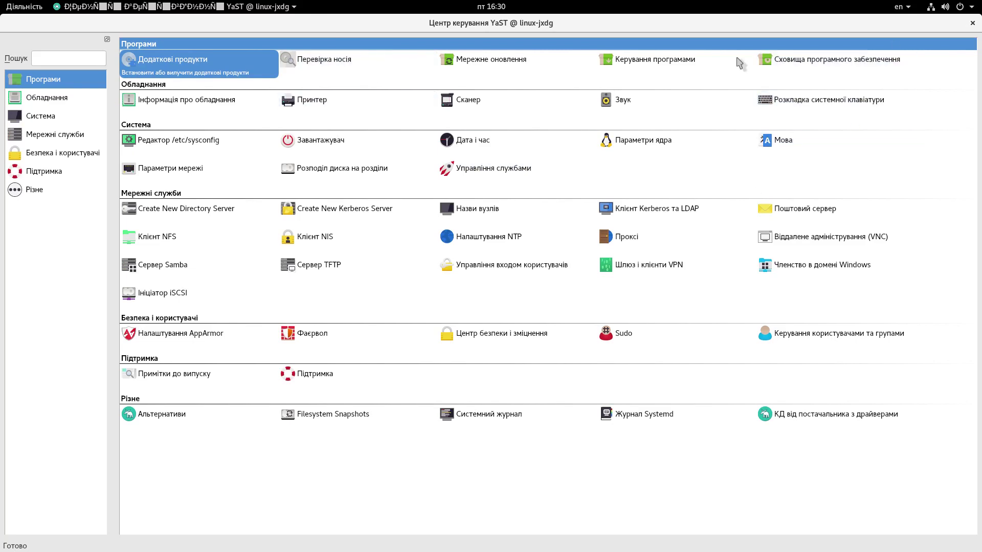
pyautogui.moveTo(878, 23); pyautogui.dragTo(589, 139)
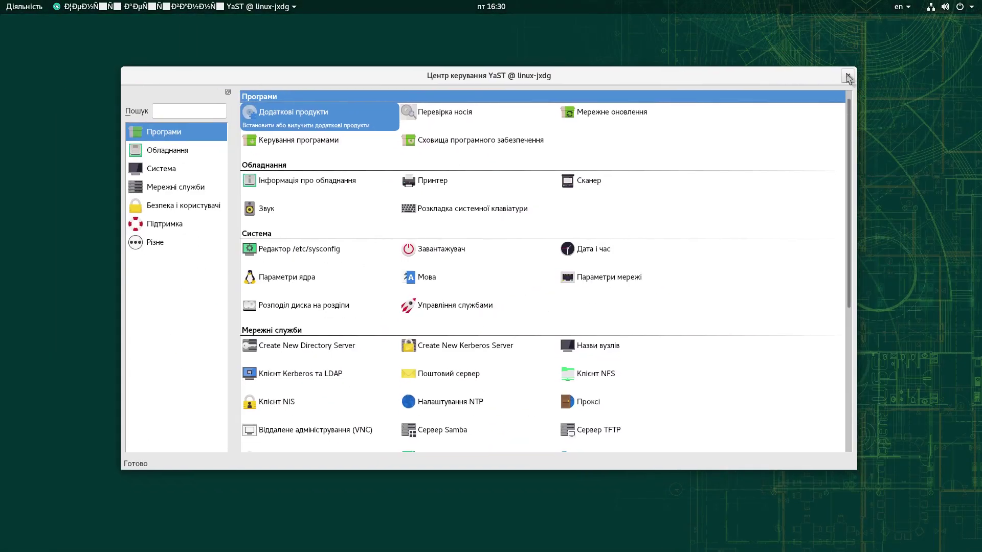
pyautogui.click(848, 77)
# Step: Power off the openSUSE guest from the system menu and exit Boxes fullscreen
pyautogui.click(974, 6)
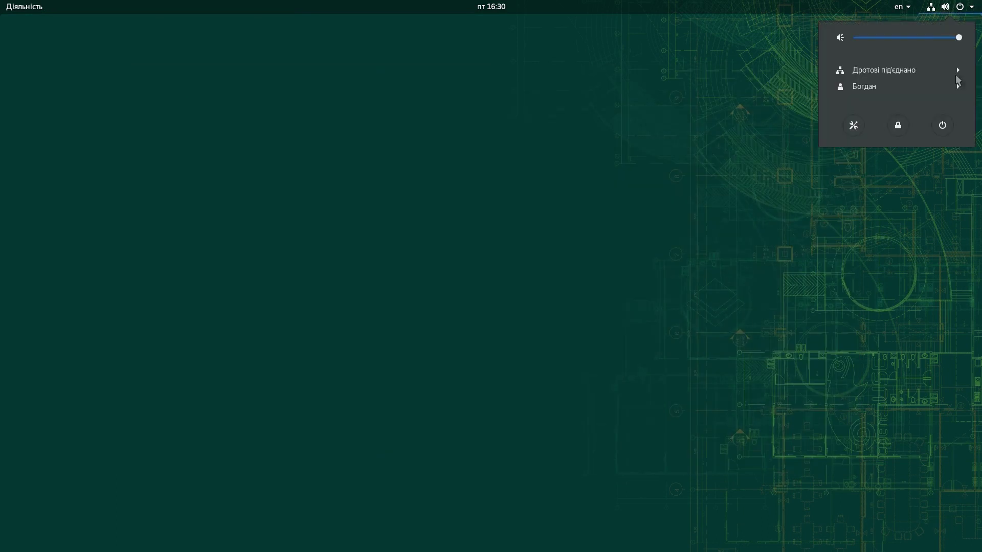
pyautogui.click(945, 128)
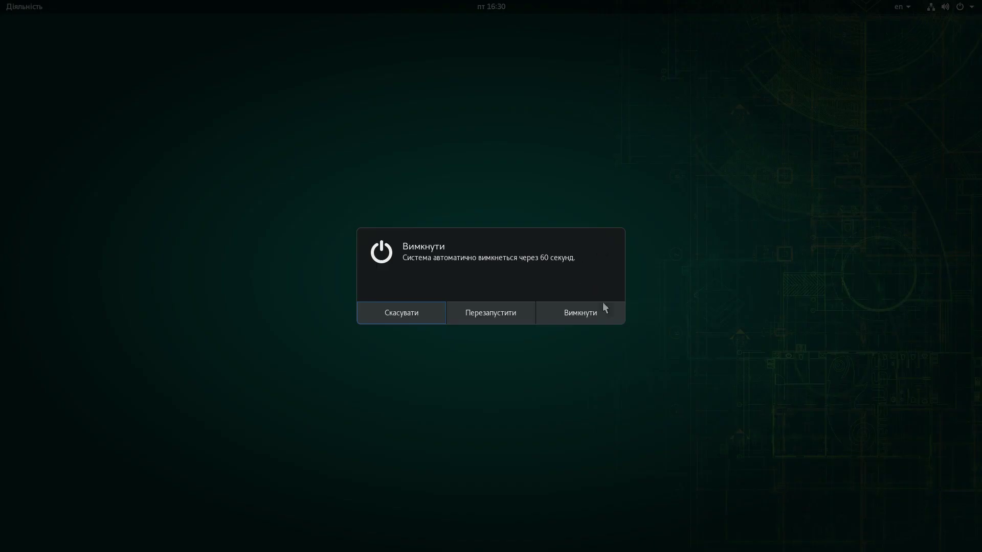
pyautogui.click(593, 314)
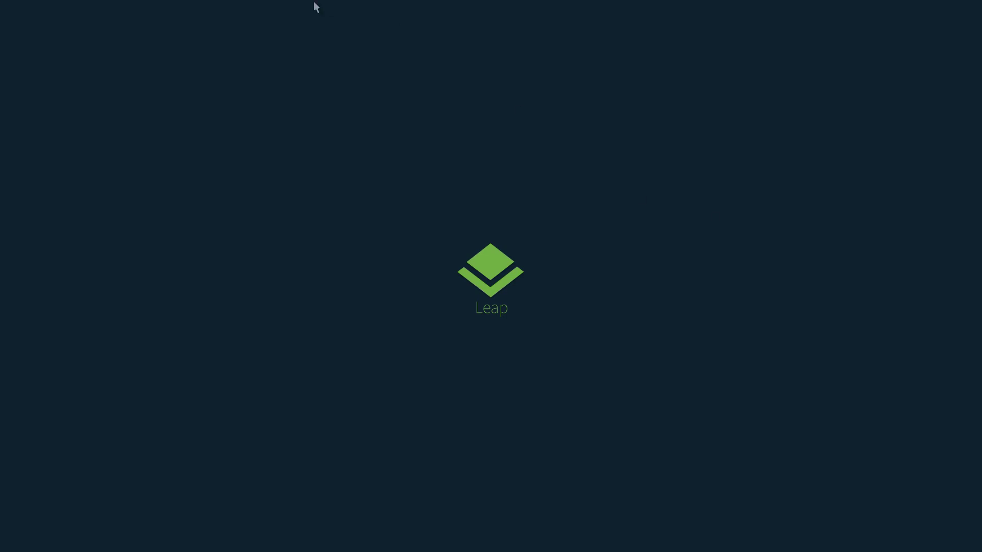
pyautogui.moveTo(314, 1)
pyautogui.click(939, 12)
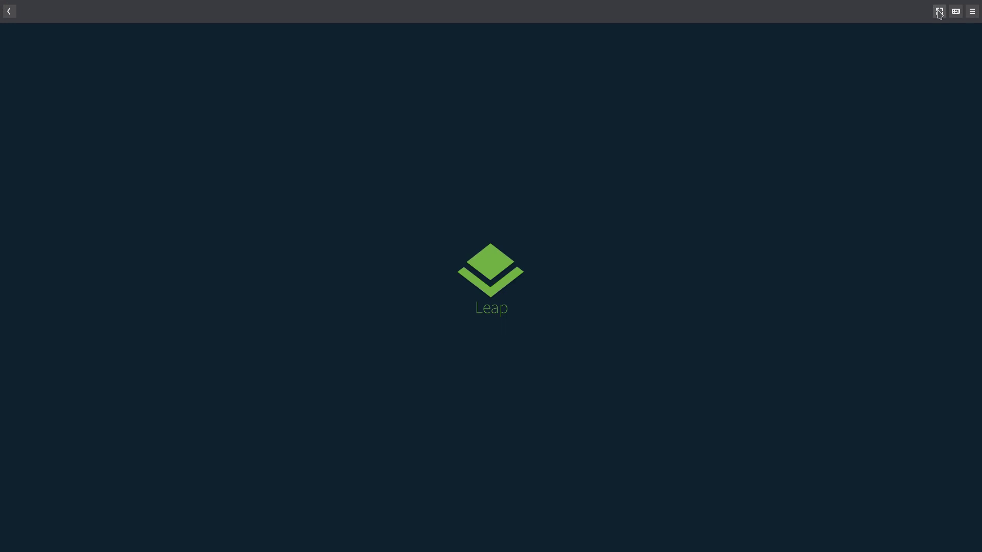